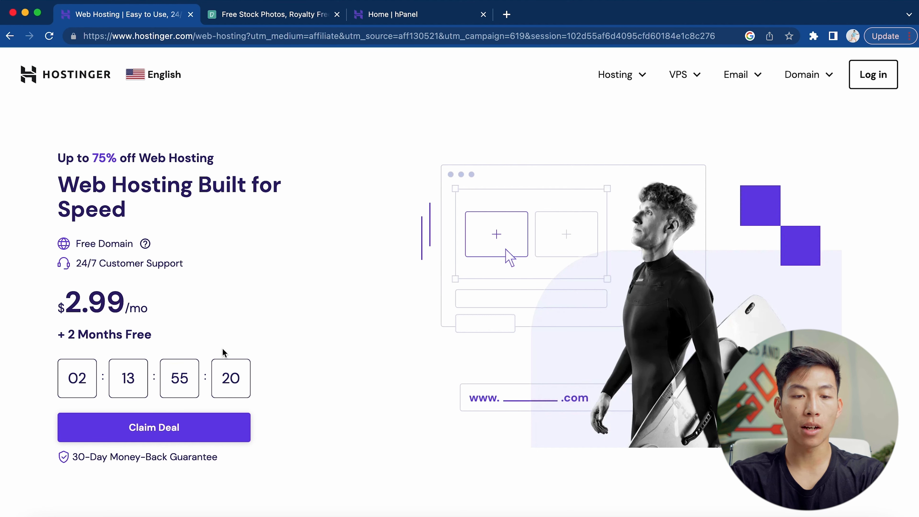
Open the web hosting deal and compare the prices and features of the Single, Premium and Business plans.
click(198, 431)
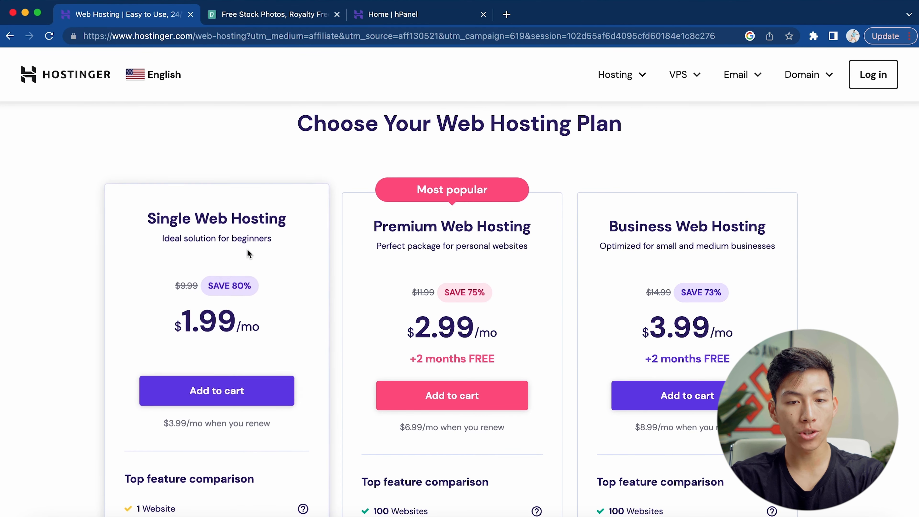
scroll(281, 293, down, 1)
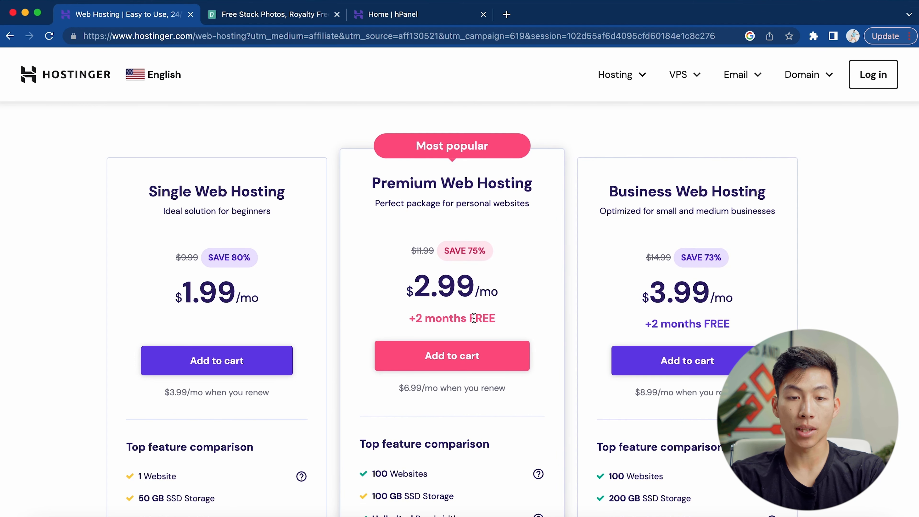
scroll(470, 318, down, 2)
scroll(416, 344, down, 2)
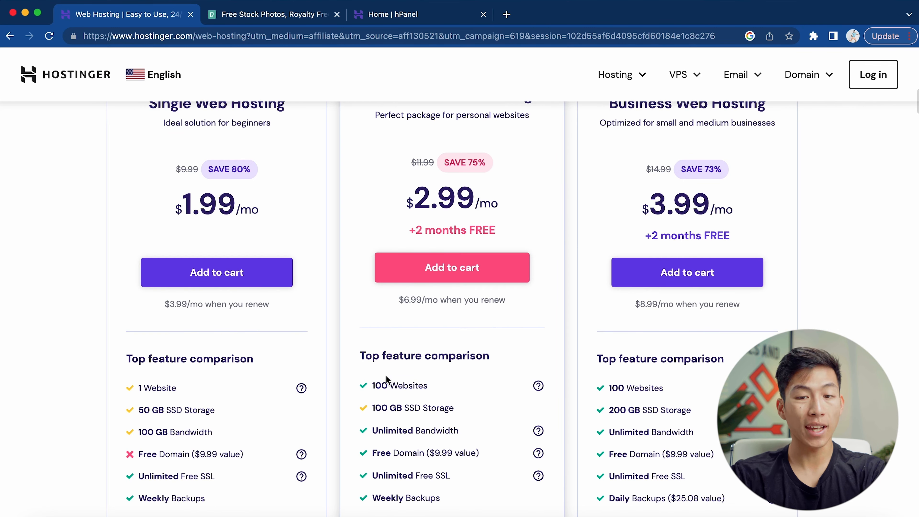
drag(371, 385, 437, 386)
click(454, 391)
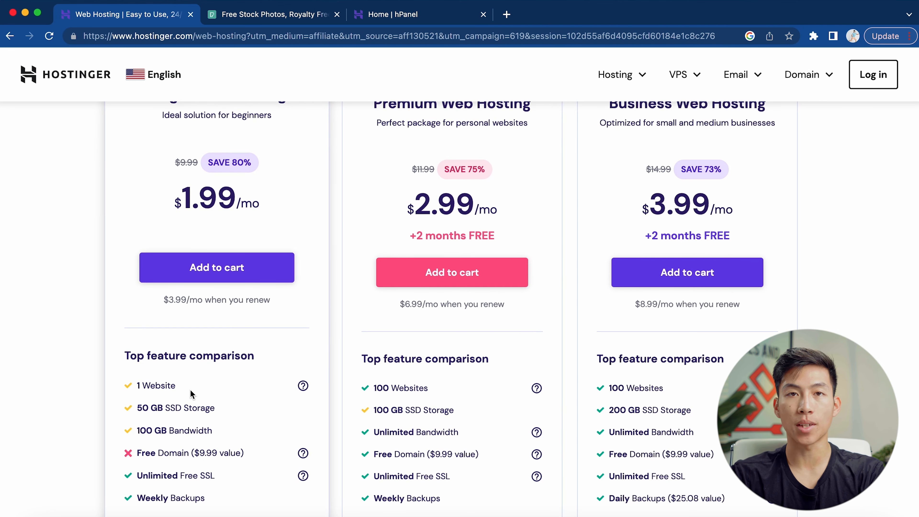
scroll(397, 412, down, 1)
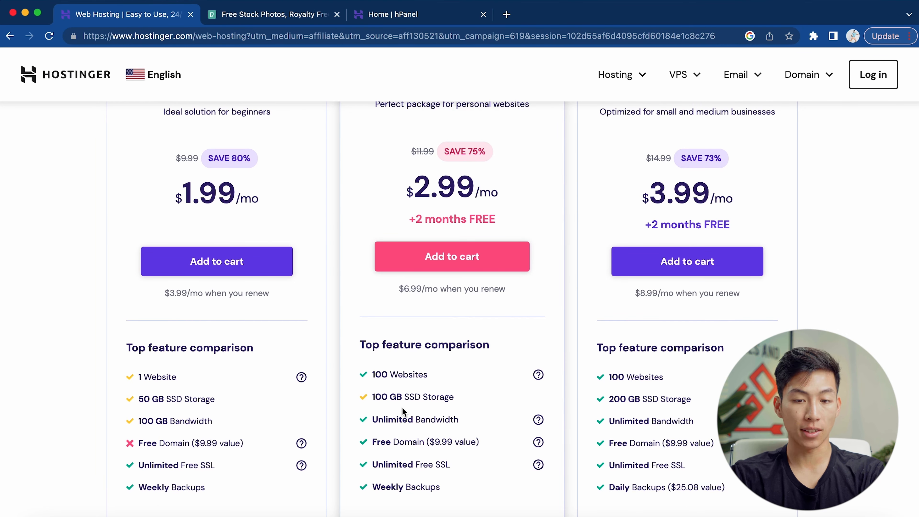
scroll(402, 407, down, 3)
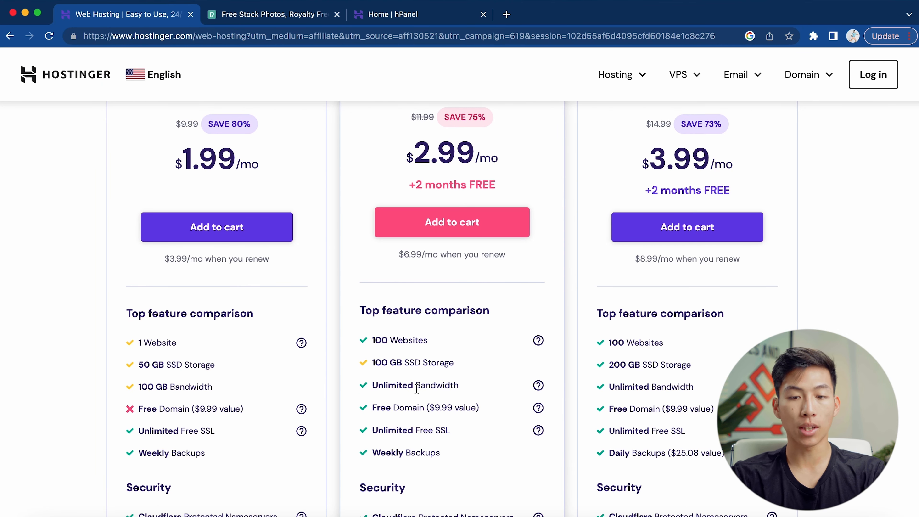
scroll(416, 389, up, 8)
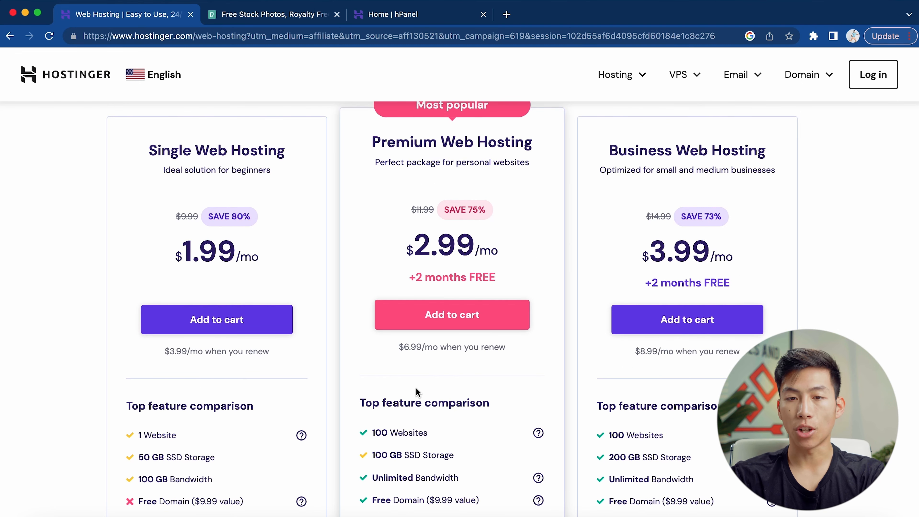
scroll(452, 346, up, 1)
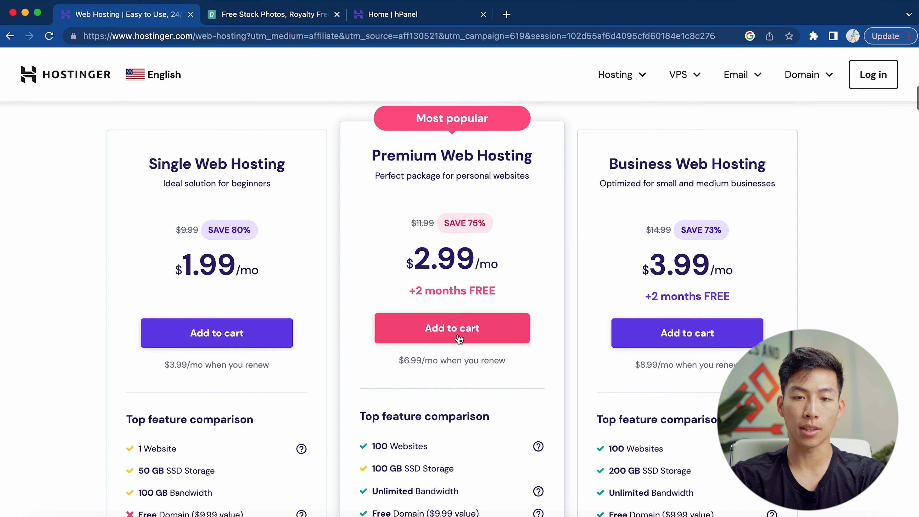
Add the Premium Web Hosting plan to the cart and review the period, account and payment sections of the checkout.
click(490, 337)
scroll(463, 446, down, 2)
scroll(461, 441, down, 5)
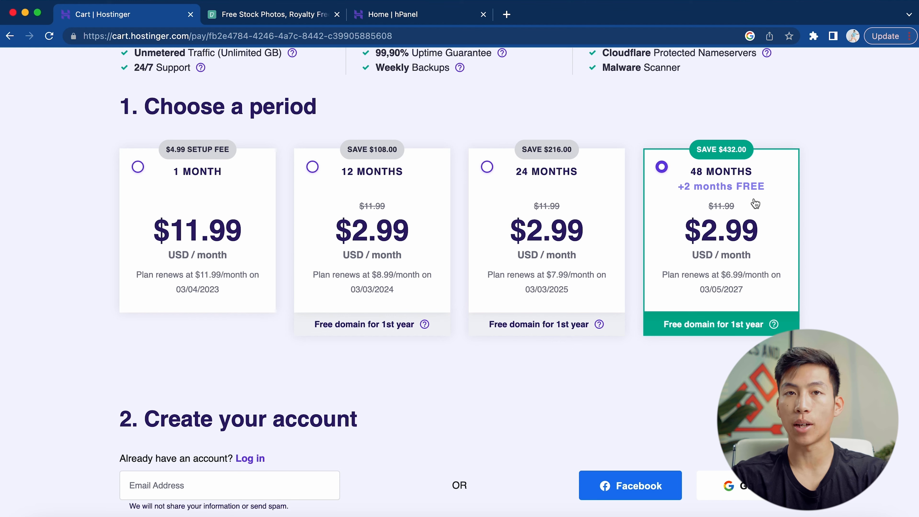
scroll(720, 209, down, 3)
scroll(696, 213, down, 8)
scroll(696, 212, up, 2)
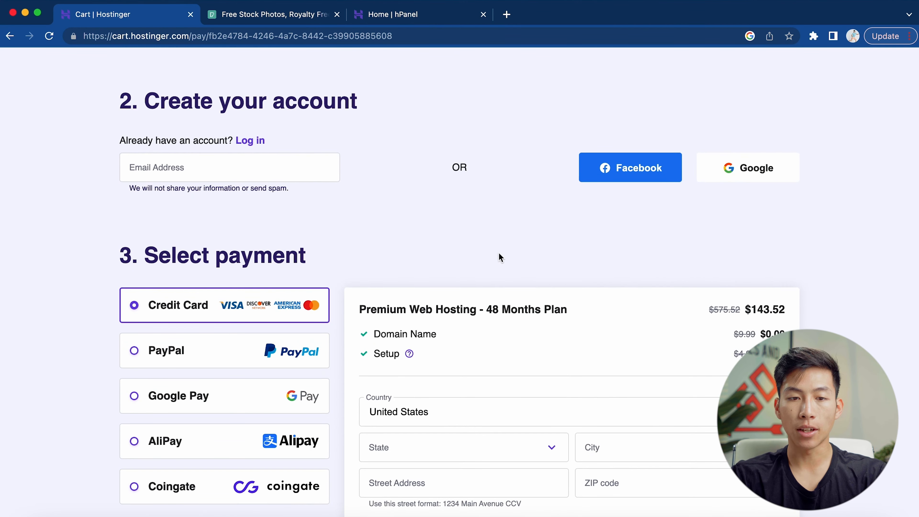
Apply the coupon code STARTUPWISE to the hosting order.
scroll(498, 252, down, 3)
scroll(507, 315, down, 5)
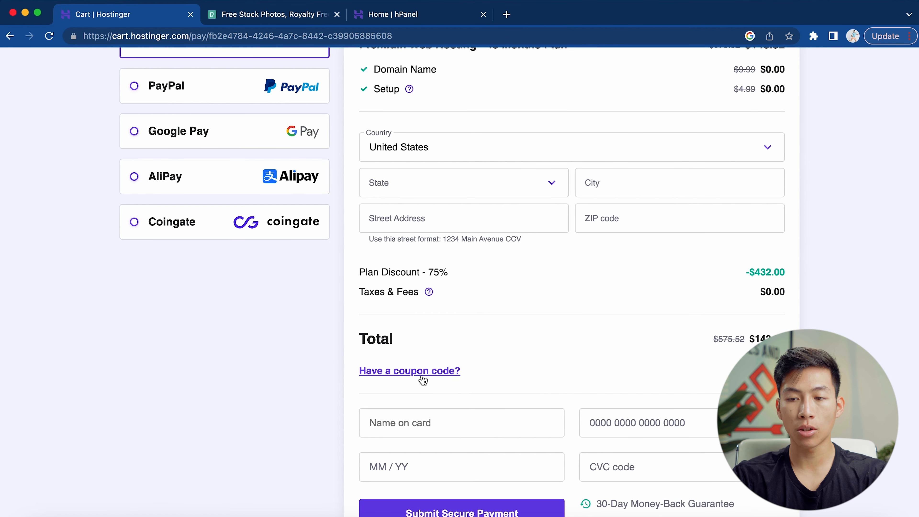
click(423, 378)
click(455, 402)
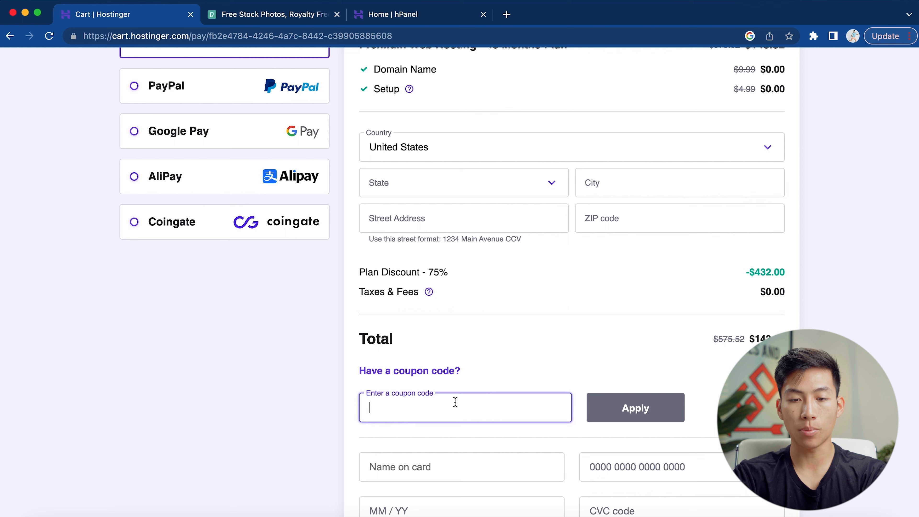
text(STARTUPWISE)
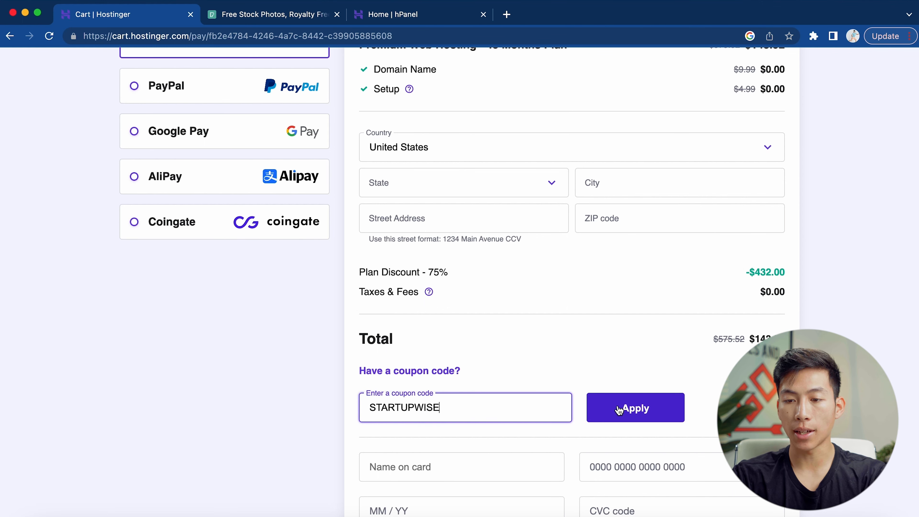
click(619, 410)
Examine the discounted order total and the billing and card fields of the payment form.
scroll(723, 377, up, 2)
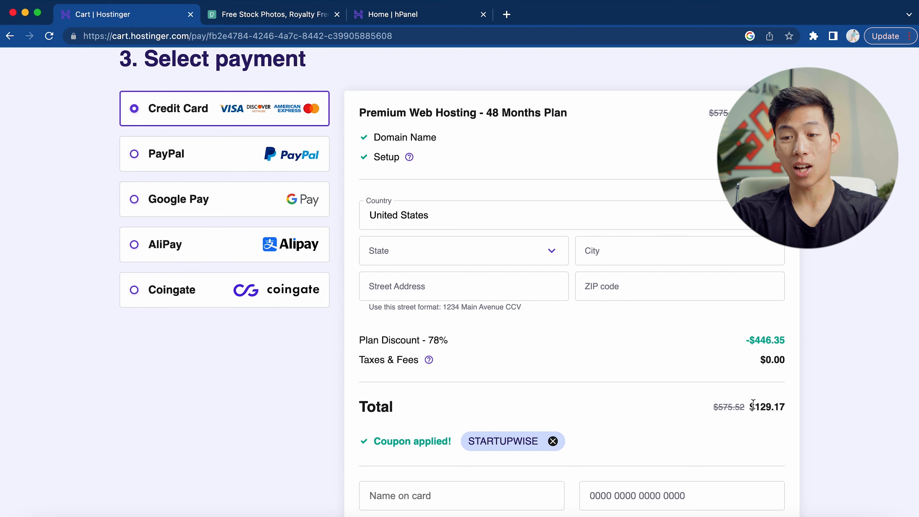
drag(750, 408, 787, 411)
click(610, 390)
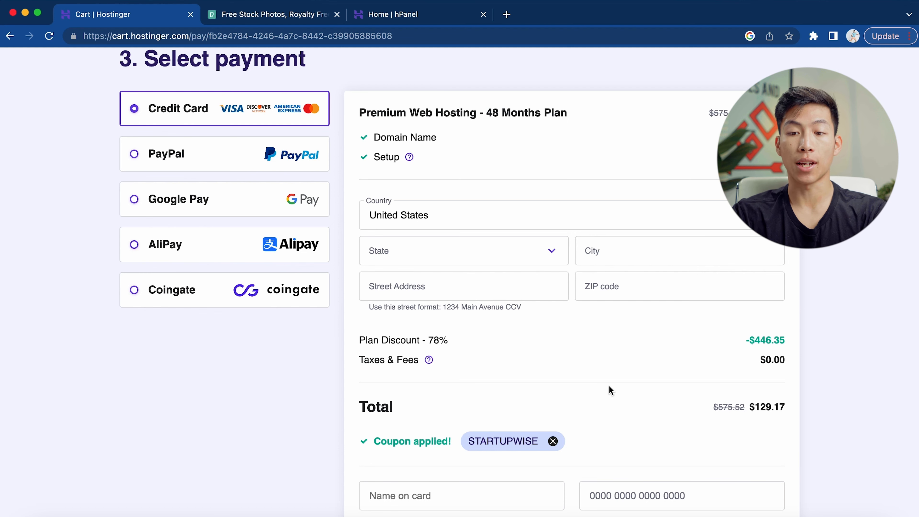
scroll(610, 389, down, 1)
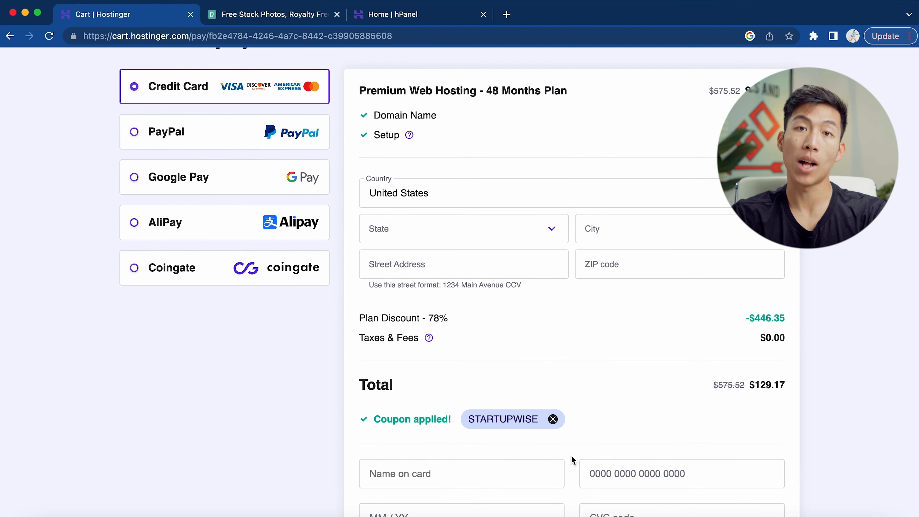
scroll(571, 457, down, 5)
scroll(571, 457, up, 2)
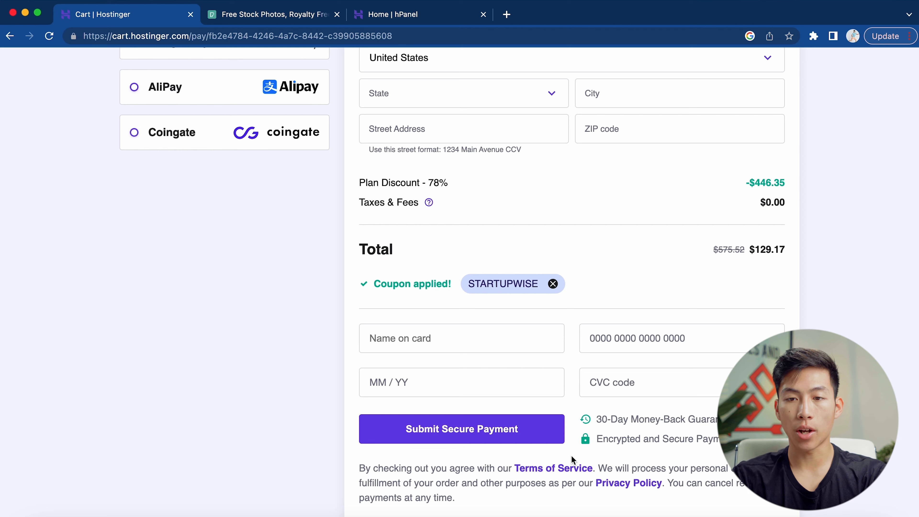
scroll(571, 456, up, 3)
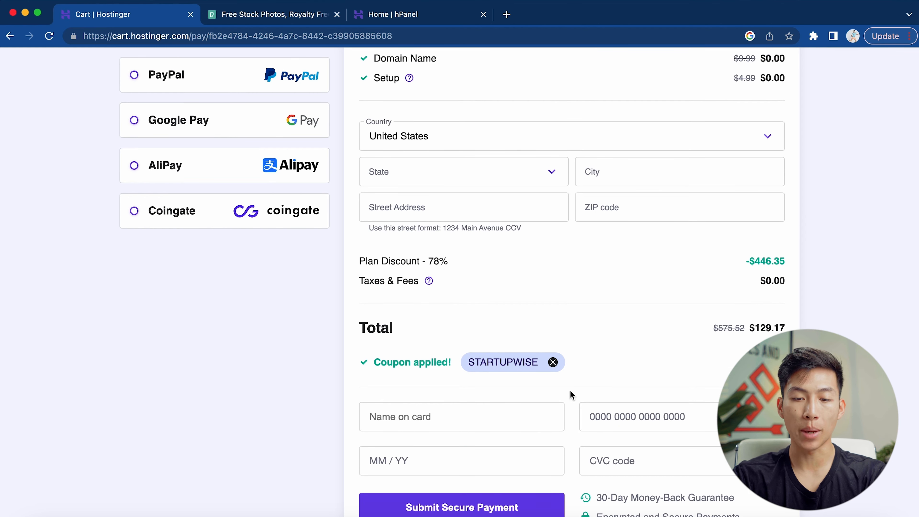
scroll(548, 380, down, 2)
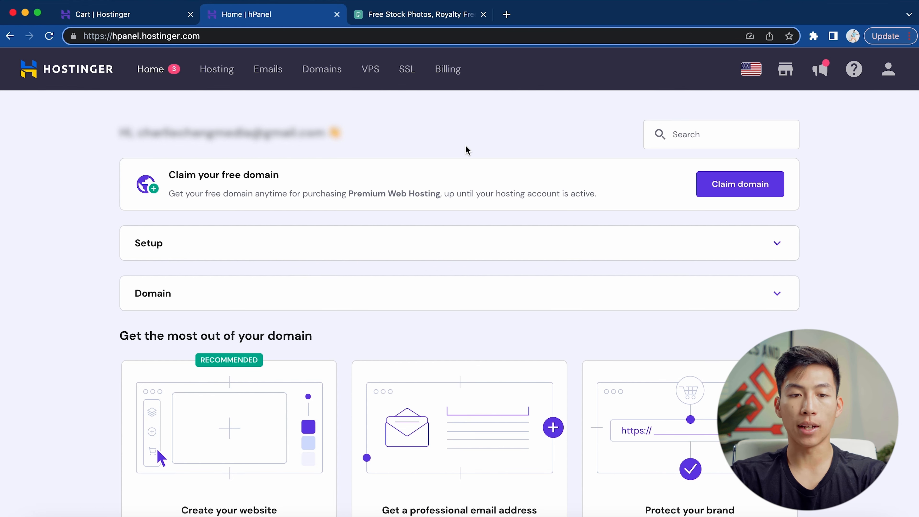
Start claiming the free domain in the hosting account and enter CCCStays as the domain name.
drag(169, 174, 284, 180)
click(374, 174)
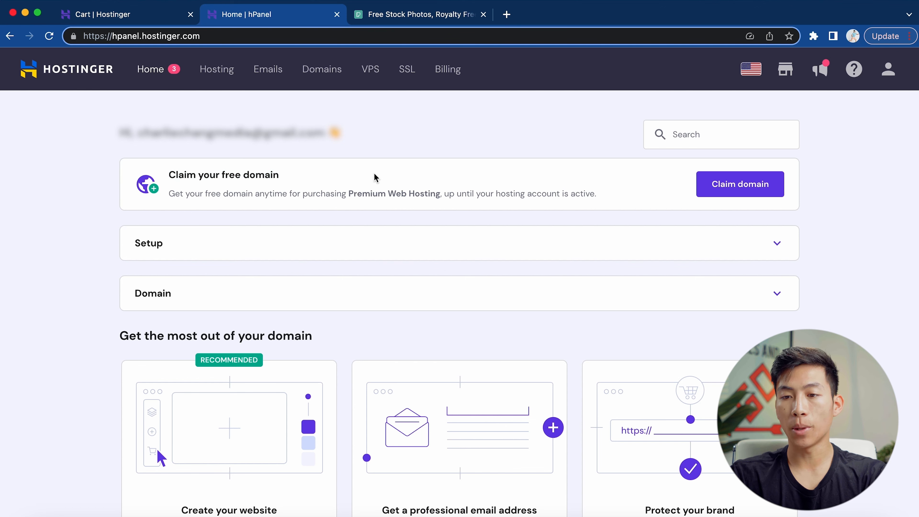
click(734, 189)
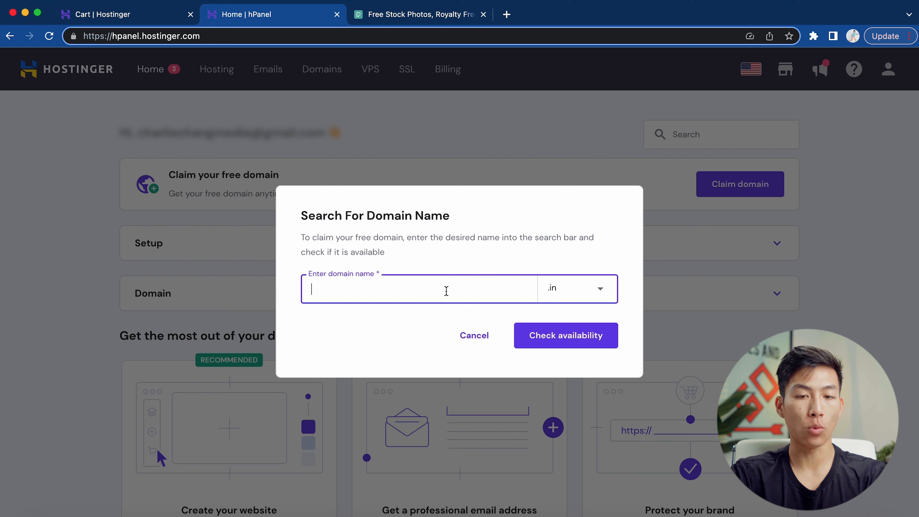
key(Return)
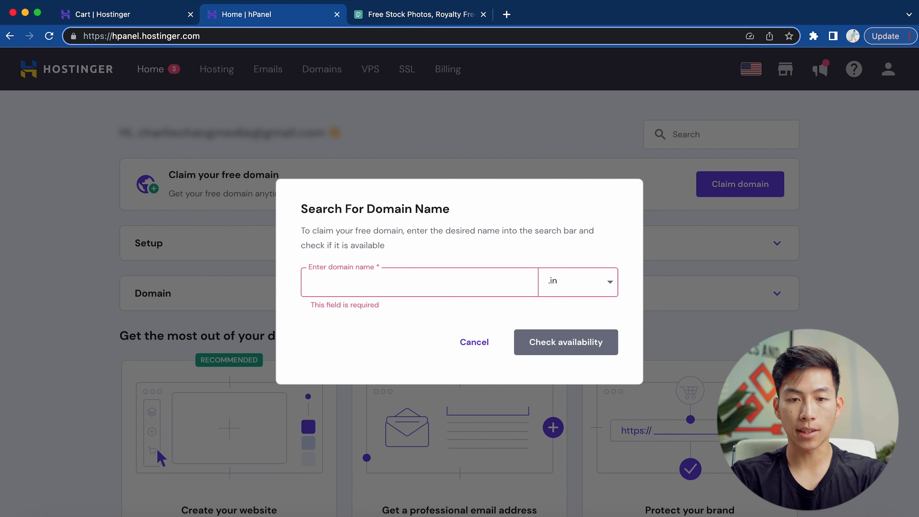
text(CCCStays)
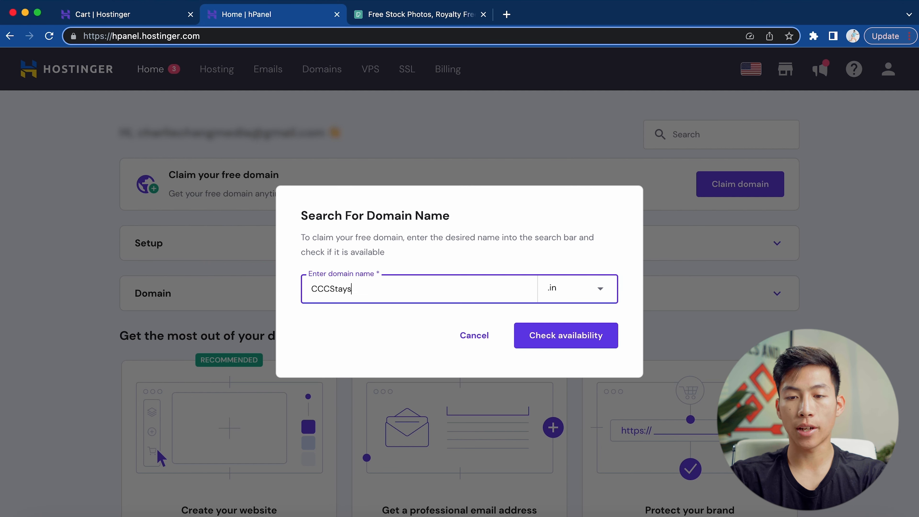
Choose the .com extension for the free domain and check the availability of the name.
click(592, 295)
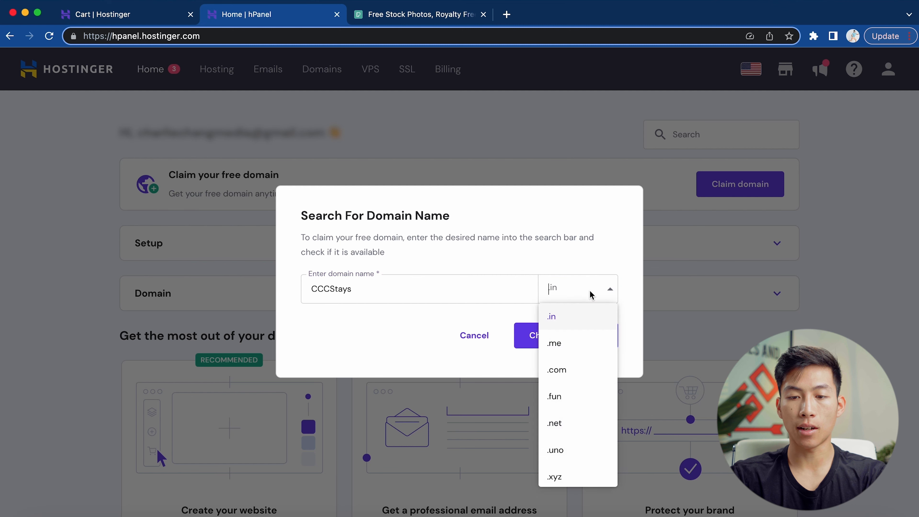
click(575, 362)
click(564, 342)
drag(311, 299, 354, 298)
click(393, 309)
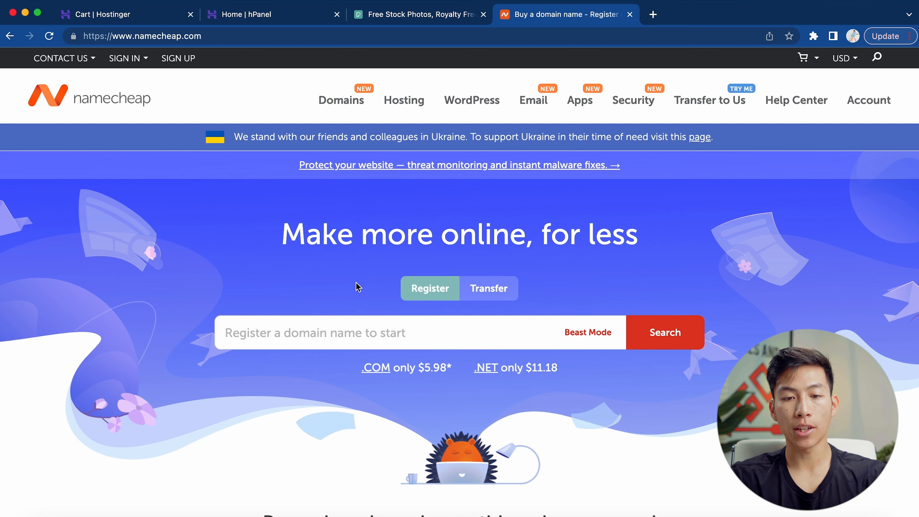
Search Namecheap for the domain name CCCStays and review the suggested extensions and their yearly prices.
click(422, 334)
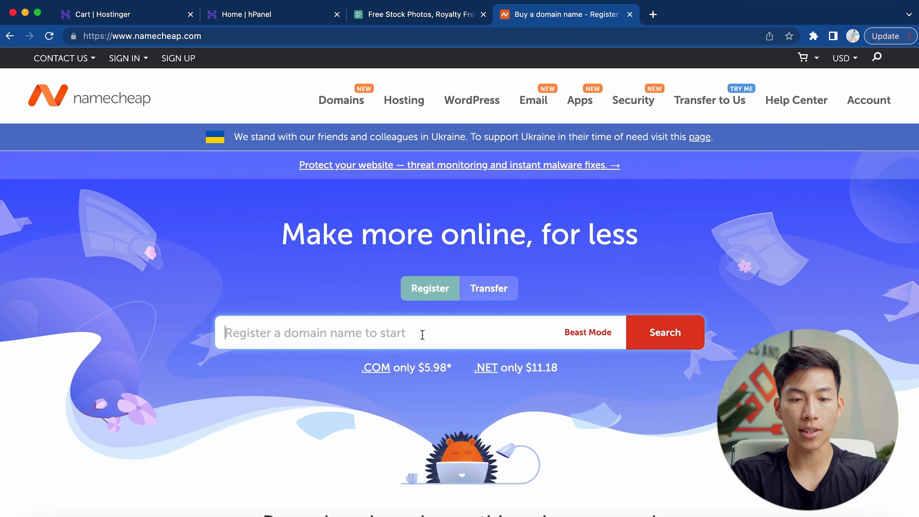
text(CCCStays)
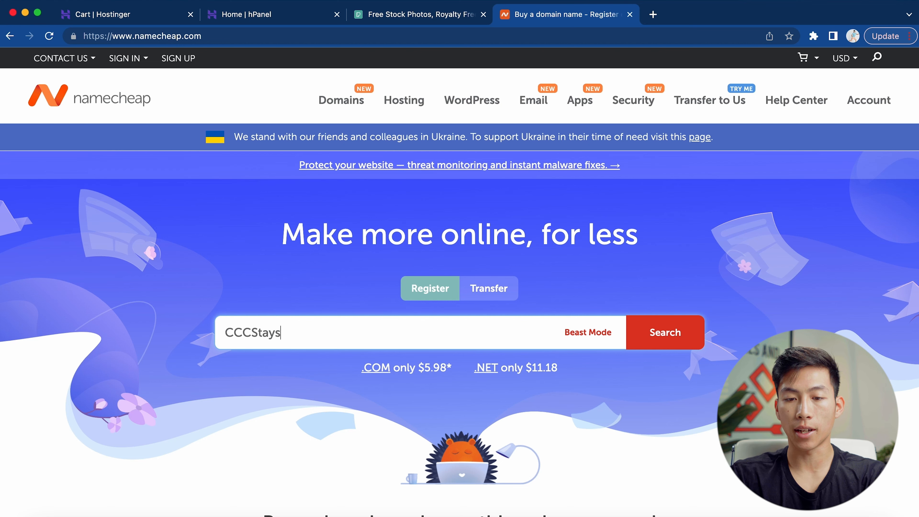
key(Return)
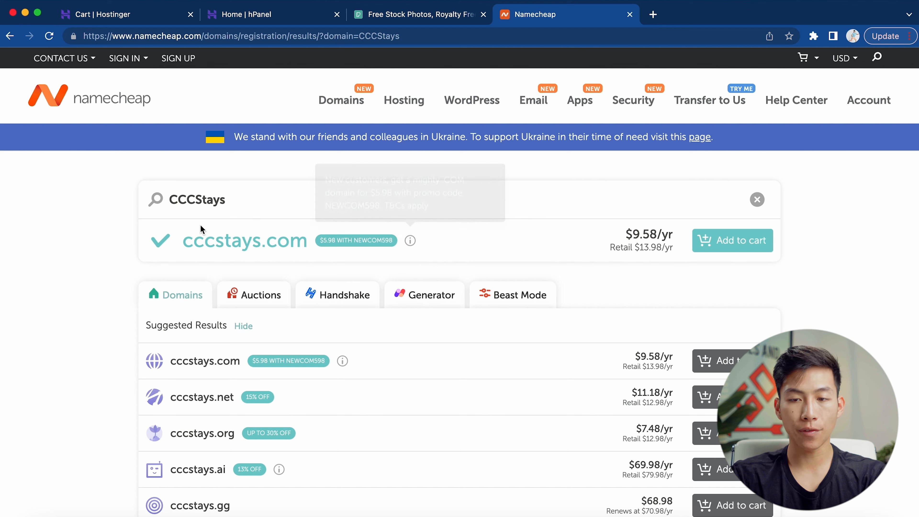
drag(623, 235, 674, 237)
click(671, 283)
scroll(516, 351, down, 5)
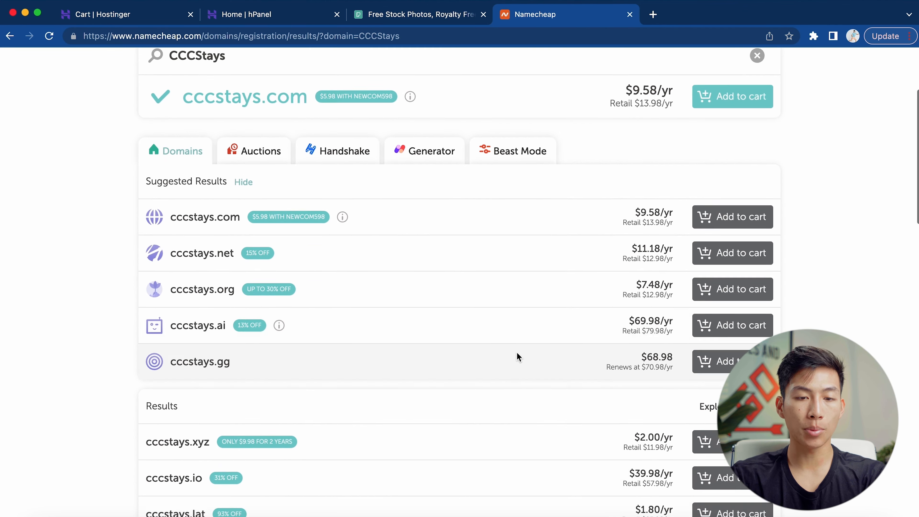
Change the domain search to CCCStays.co and add that domain to the cart.
scroll(277, 201, up, 8)
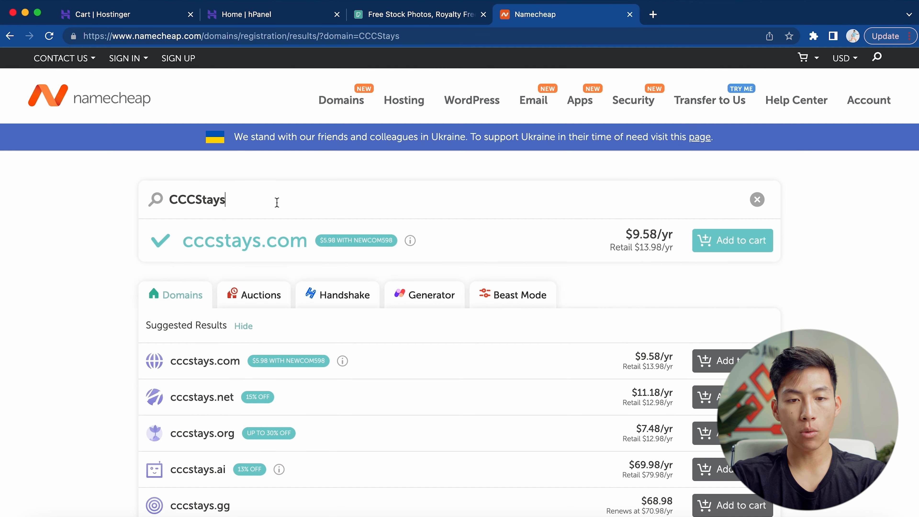
text(.co)
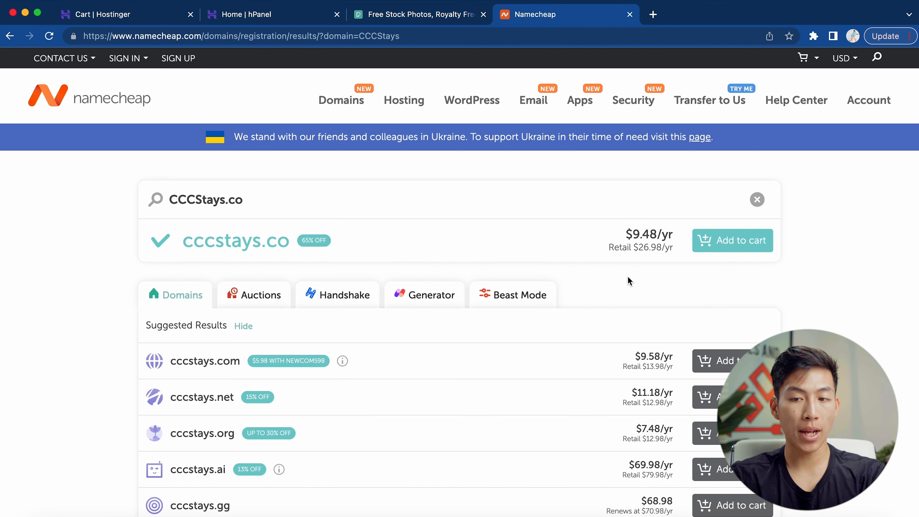
click(721, 244)
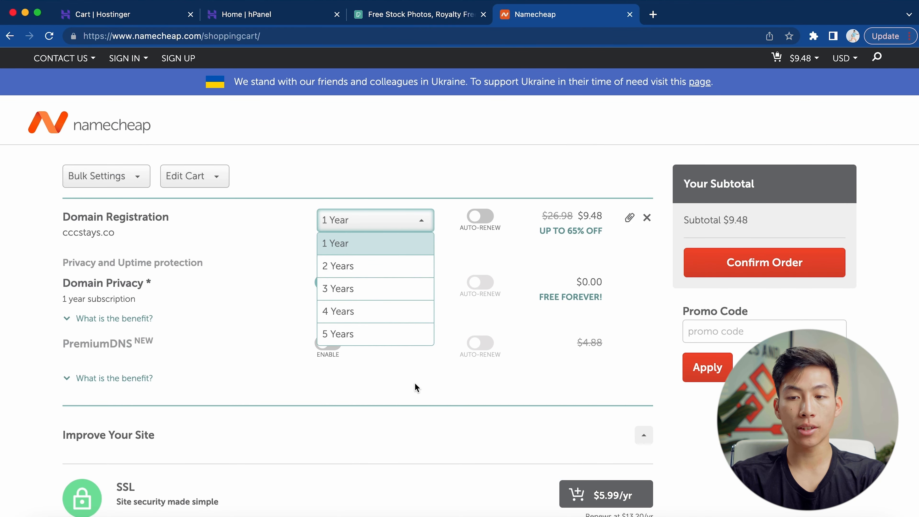
Look through the optional add-ons in the shopping cart and confirm the order for the 1-year cccstays.co registration.
scroll(268, 277, down, 15)
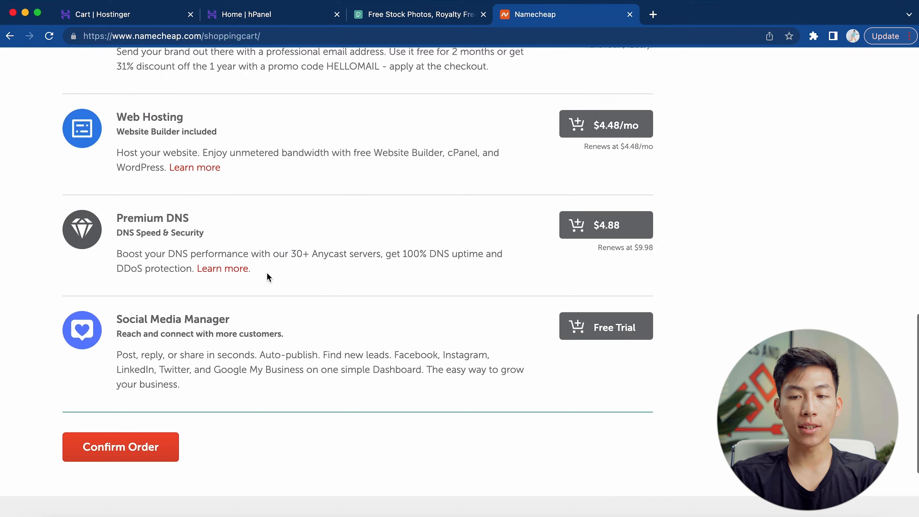
scroll(267, 277, up, 18)
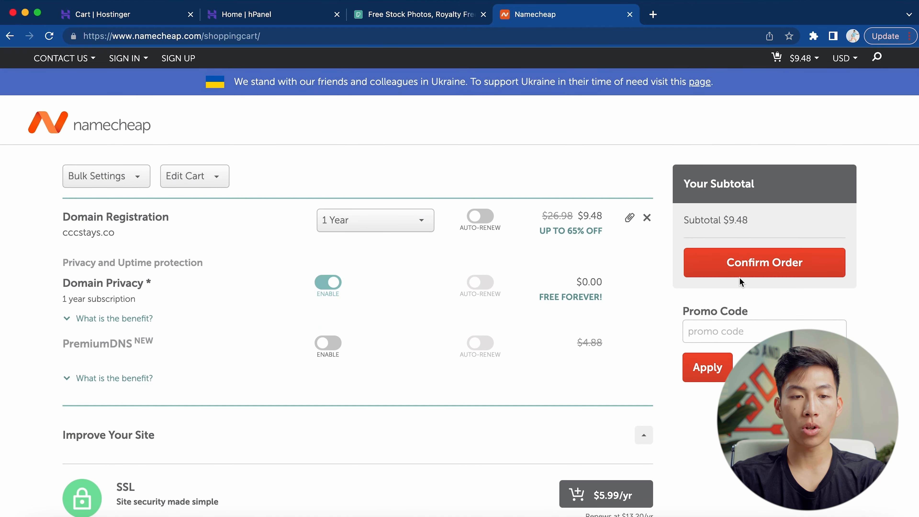
click(739, 278)
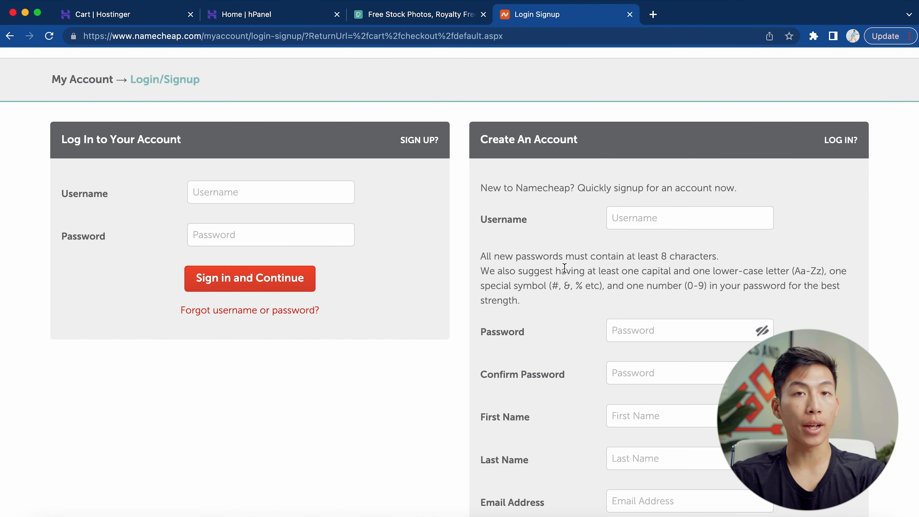
Claim the free domain cccstays.com in Hostinger and finish its registration with the existing domain profile.
scroll(564, 268, up, 1)
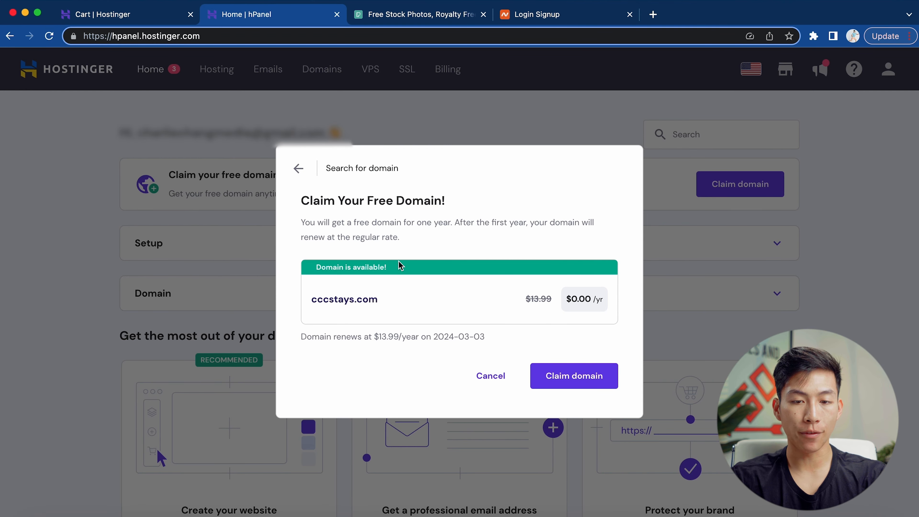
drag(392, 305, 283, 308)
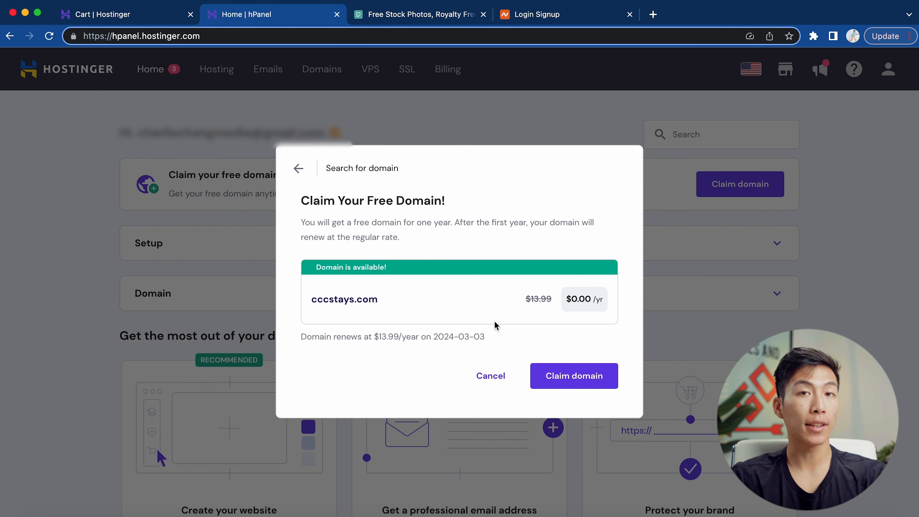
click(576, 376)
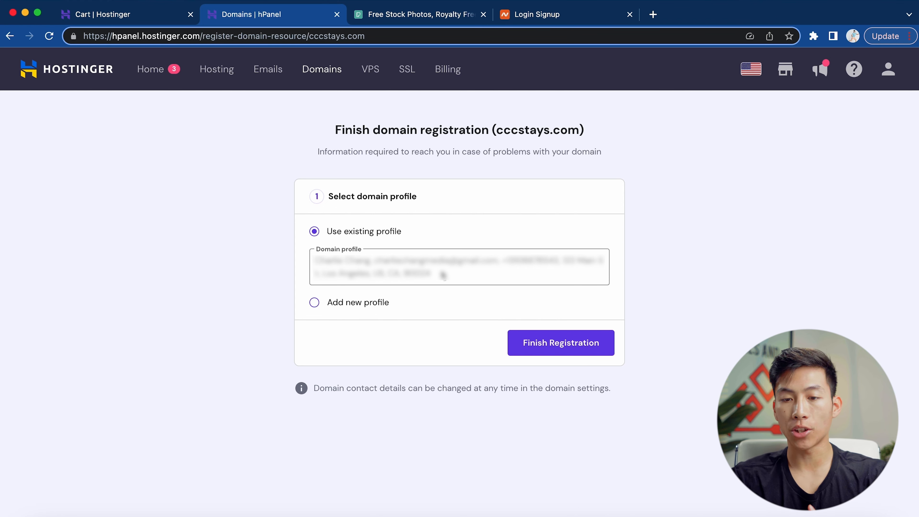
drag(443, 276, 315, 254)
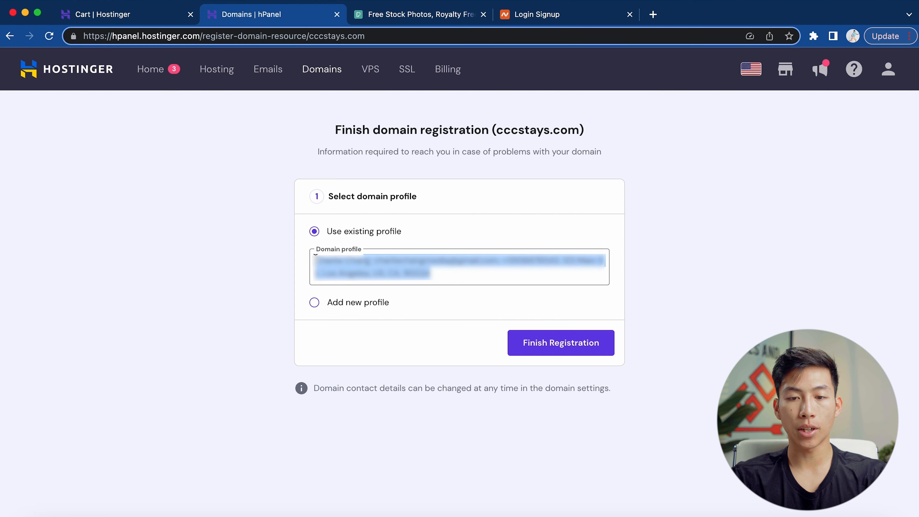
click(457, 280)
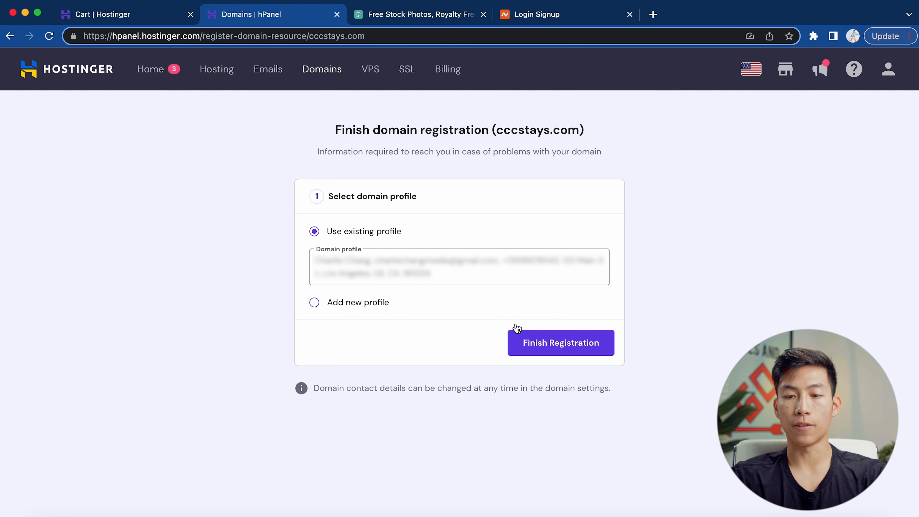
click(556, 347)
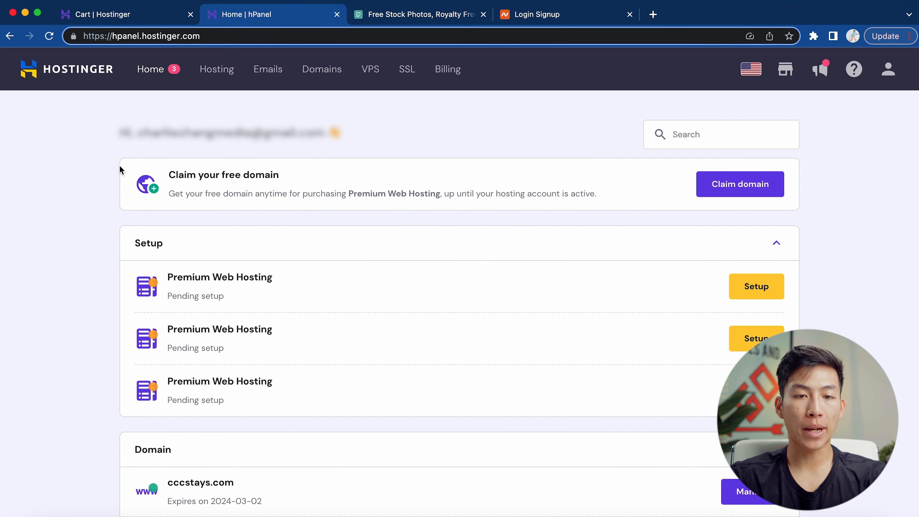
drag(167, 482, 242, 487)
click(249, 487)
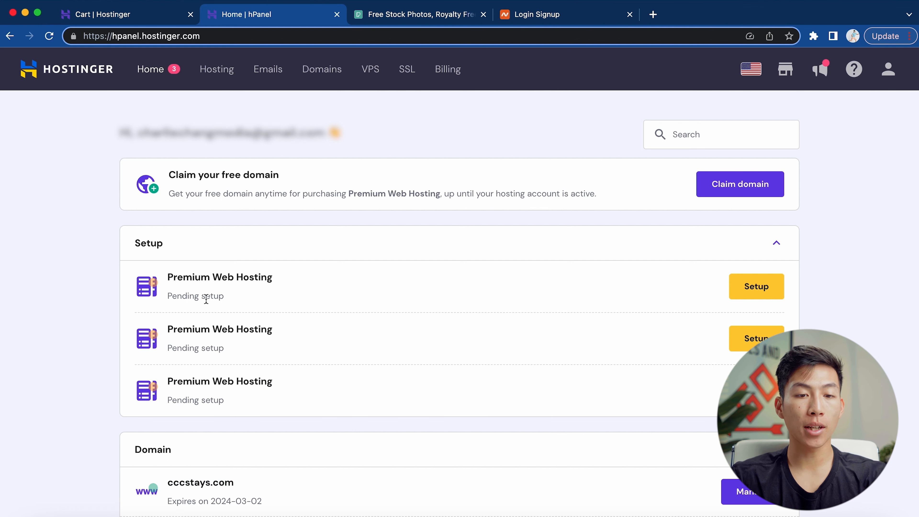
Start the guided setup of the first pending Premium Web Hosting plan, creating a new website on the WordPress platform.
drag(167, 277, 273, 279)
click(307, 279)
click(747, 286)
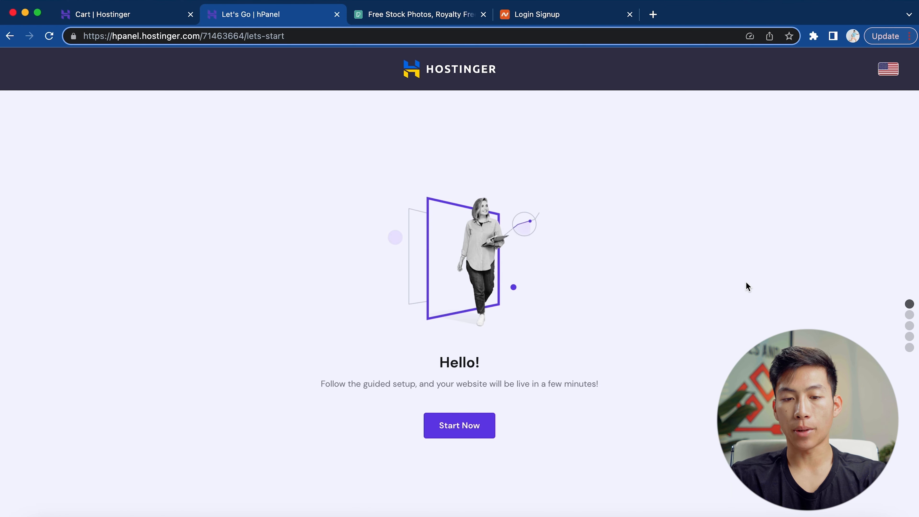
click(457, 430)
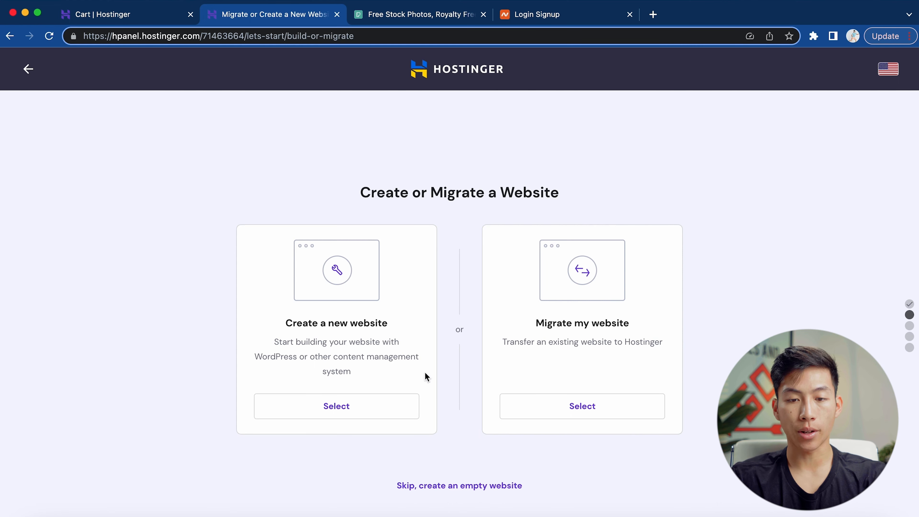
click(358, 407)
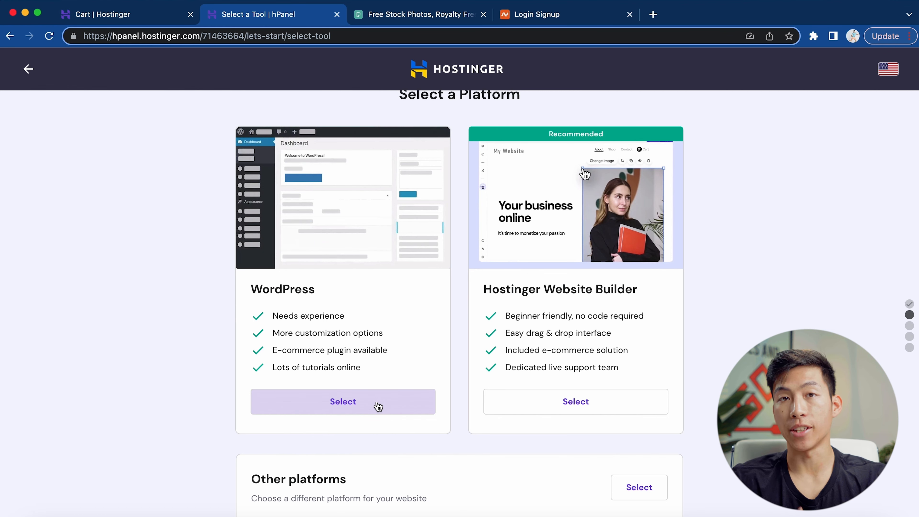
click(378, 406)
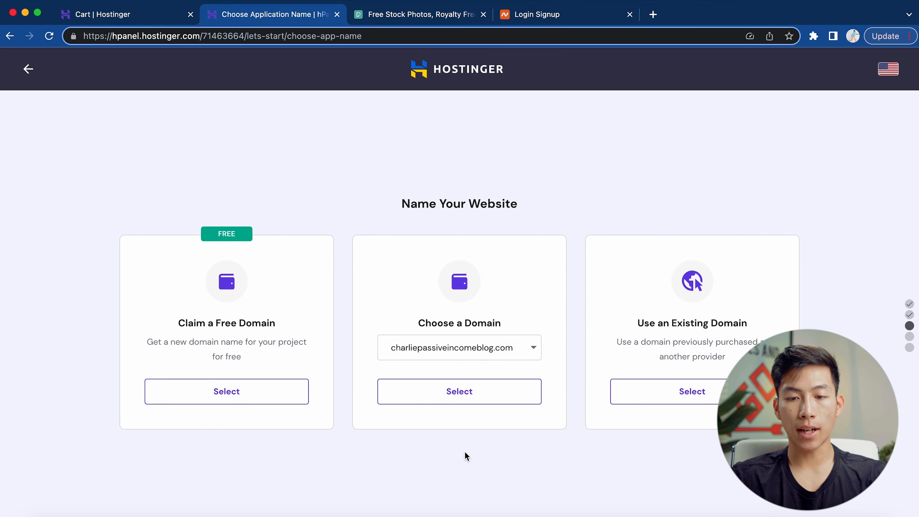
Assign the owned domain cccstays.com to the website and finish the setup with the proposed server location.
click(483, 347)
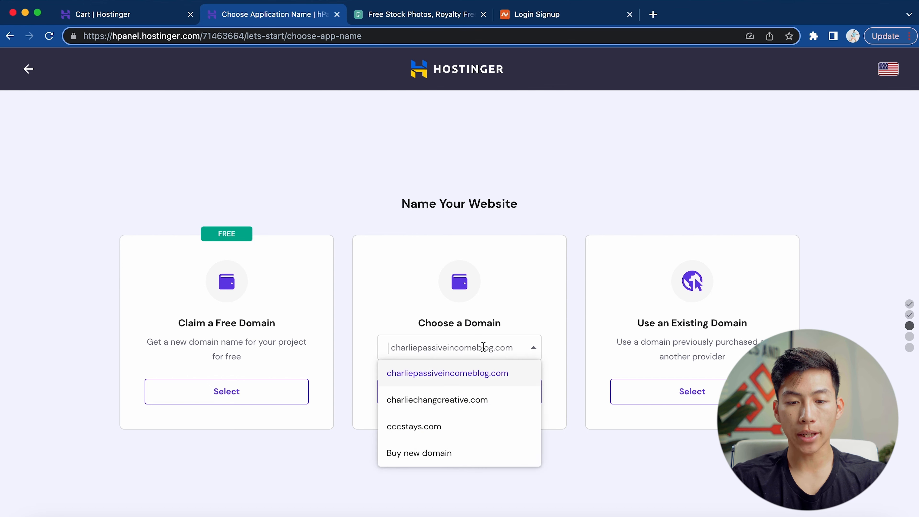
click(473, 427)
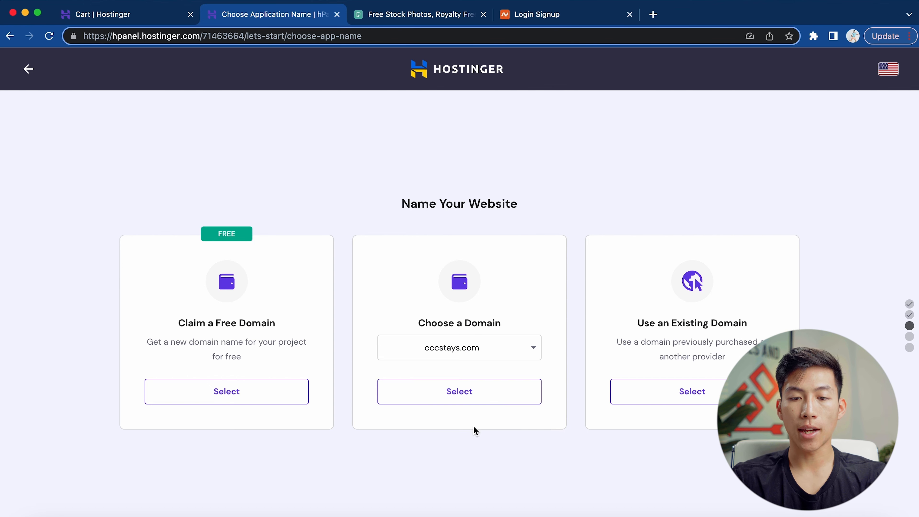
click(474, 426)
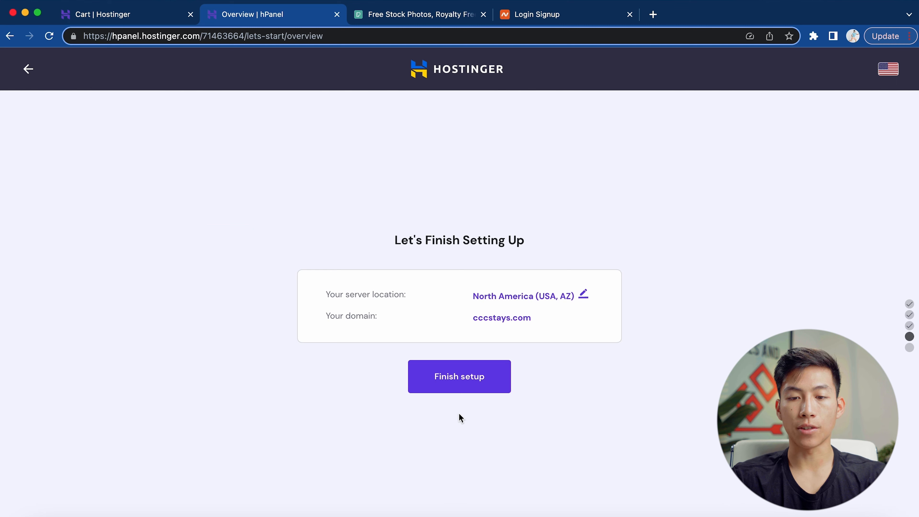
click(488, 385)
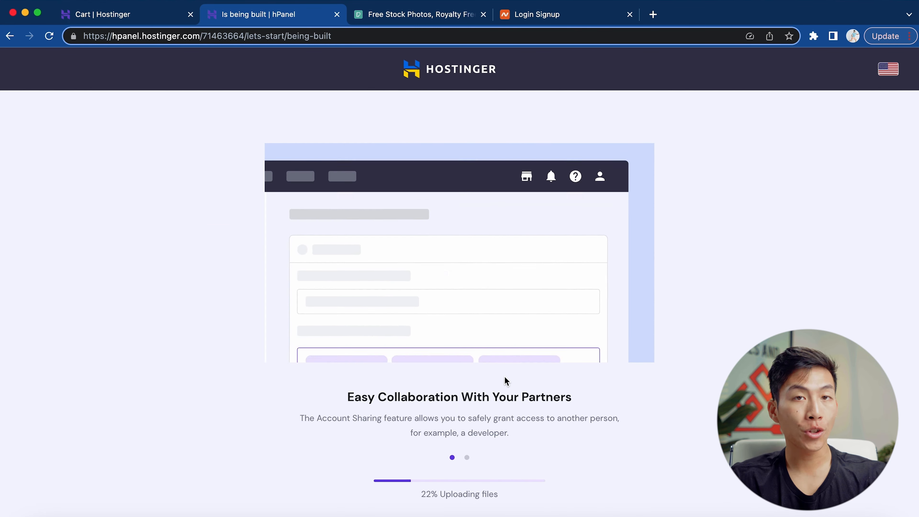
Switch to Pexels, search for free "grand canyon" photos and browse the results.
click(416, 15)
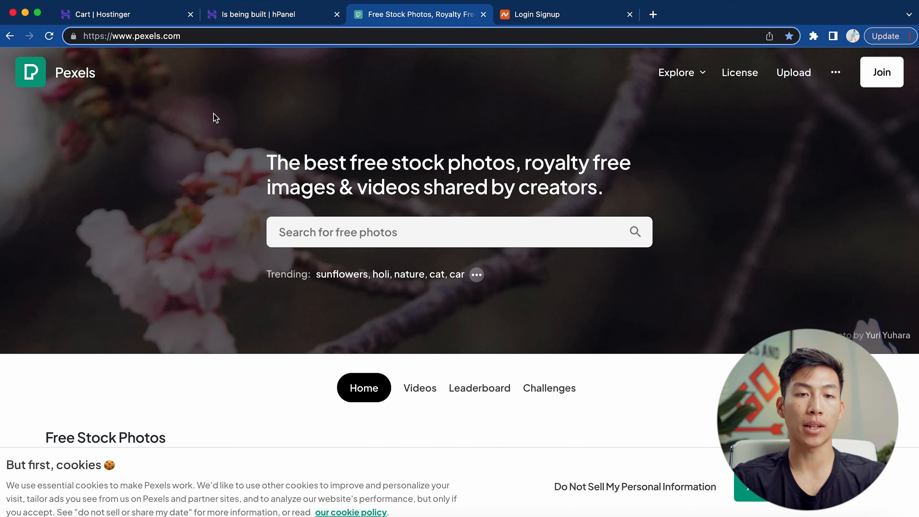
click(419, 228)
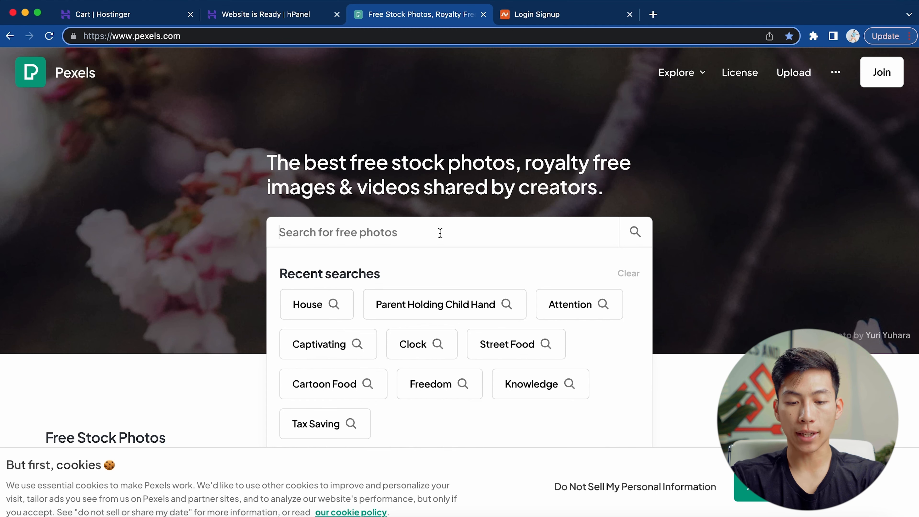
text(grand canyon)
key(Return)
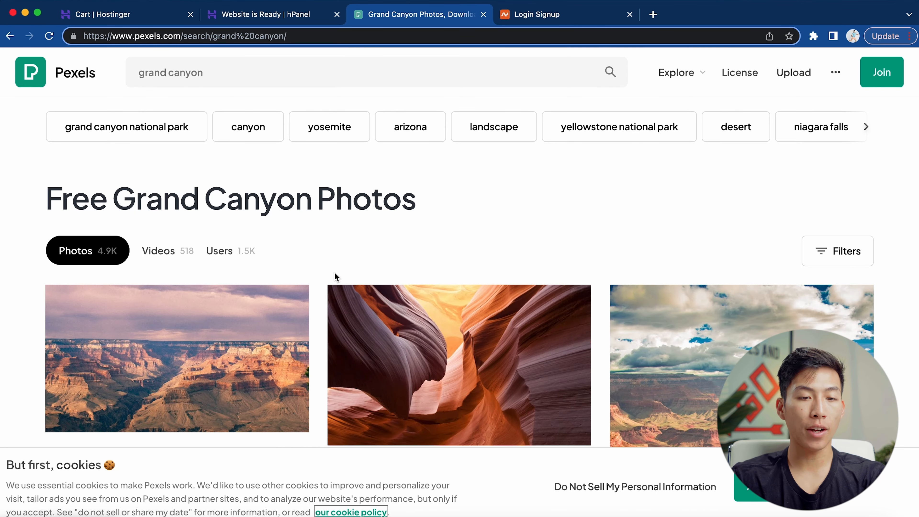
scroll(321, 290, down, 5)
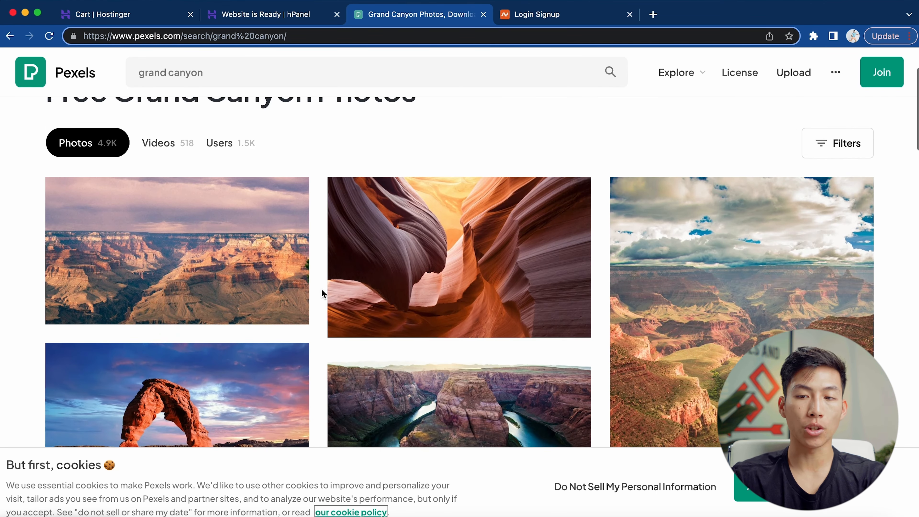
scroll(322, 289, down, 8)
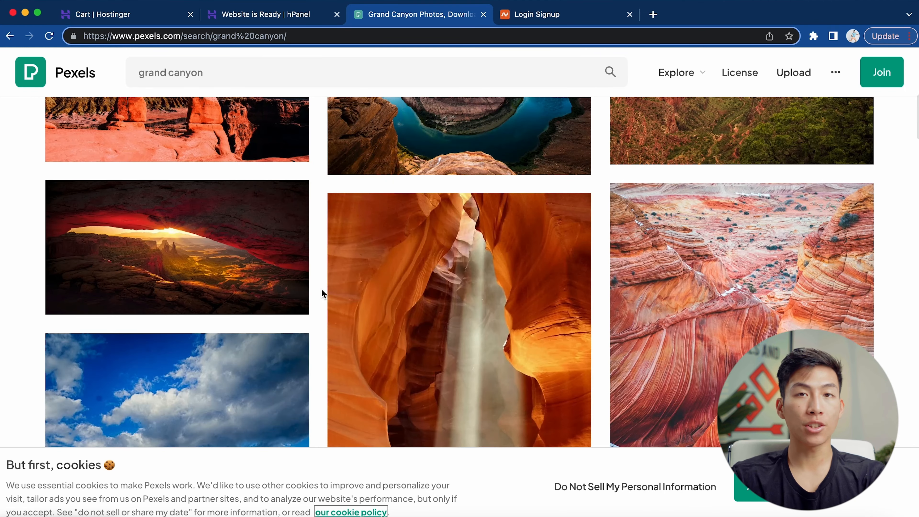
scroll(322, 291, up, 15)
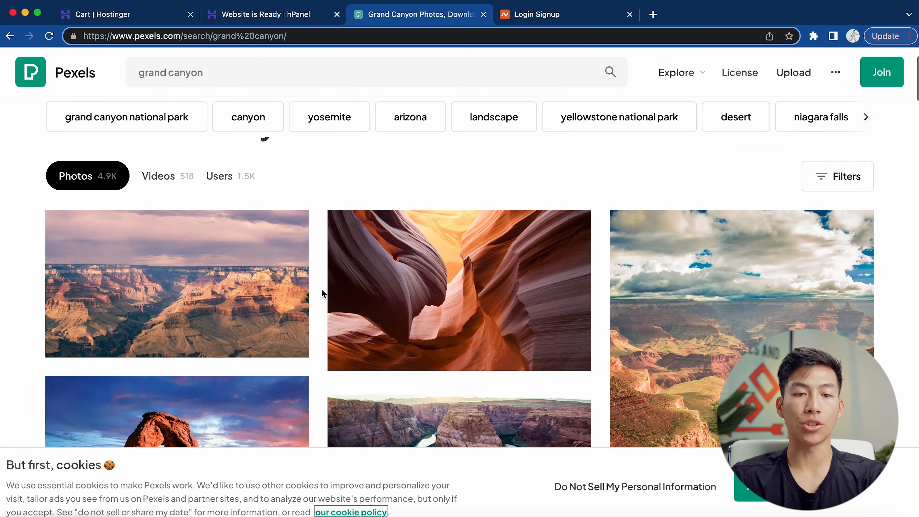
drag(115, 201, 306, 203)
click(309, 267)
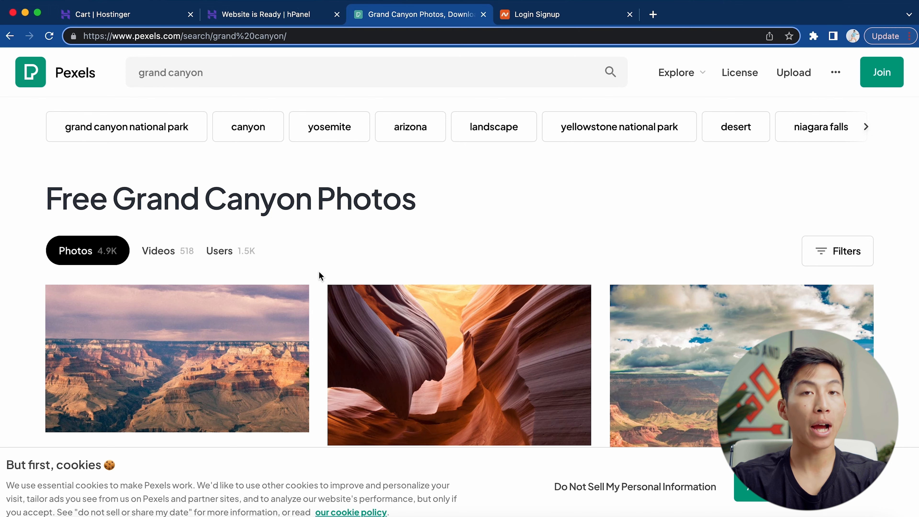
Return to Hostinger, open the control panel for the new site and review its dashboard, including the email setup tip.
click(273, 18)
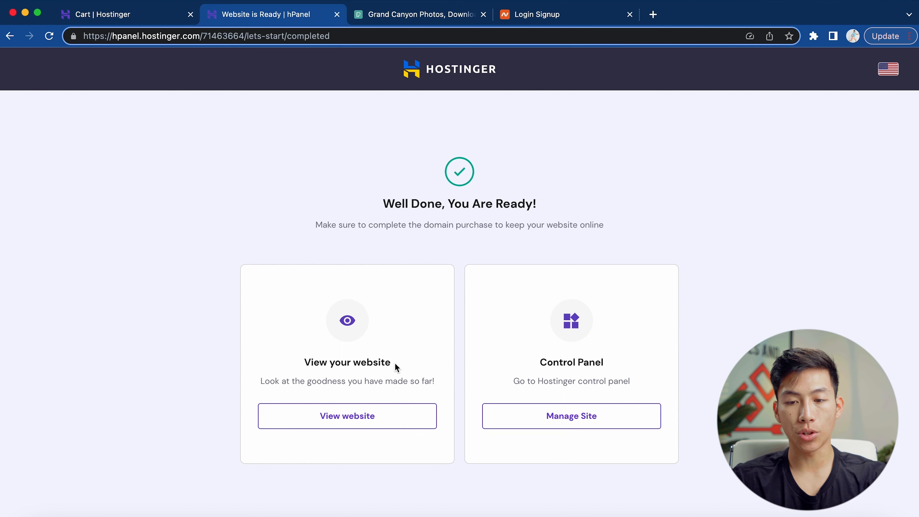
click(517, 424)
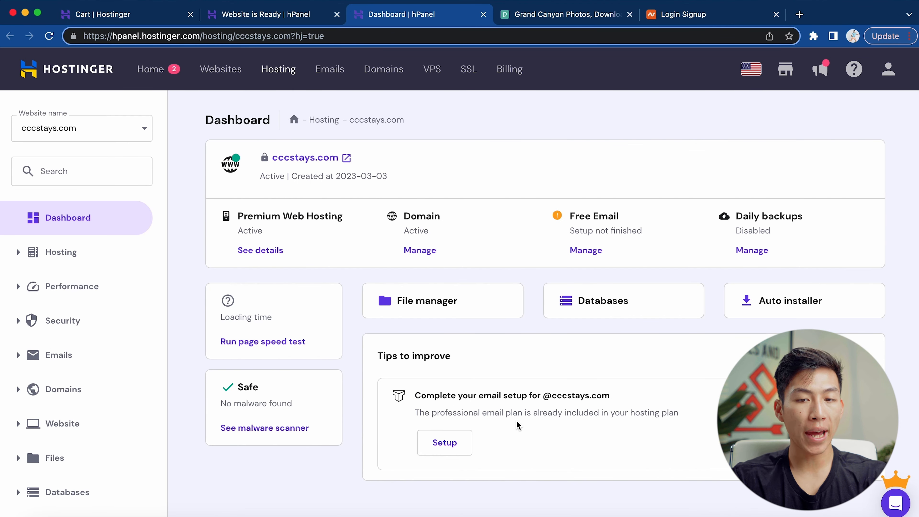
scroll(516, 420, down, 1)
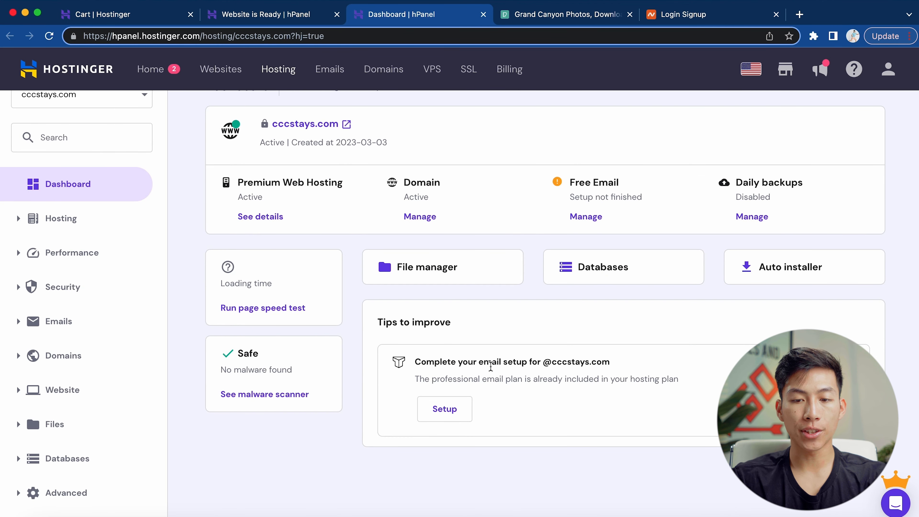
drag(479, 362, 569, 361)
scroll(90, 266, down, 1)
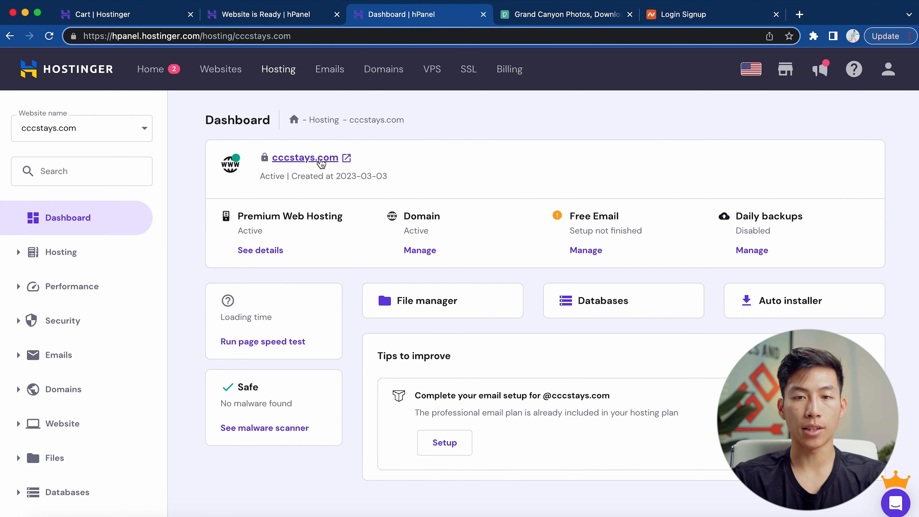
View the new website from the setup completion page and pass the human verification check.
click(314, 16)
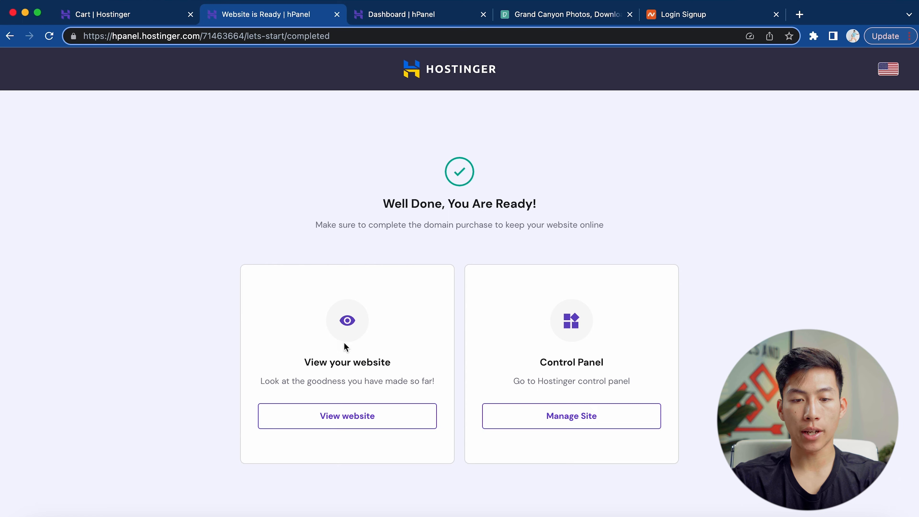
click(339, 425)
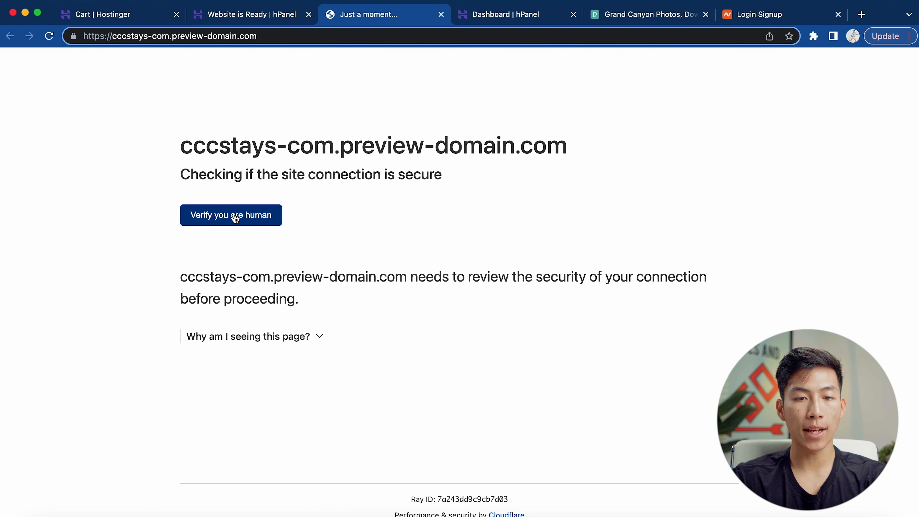
click(236, 222)
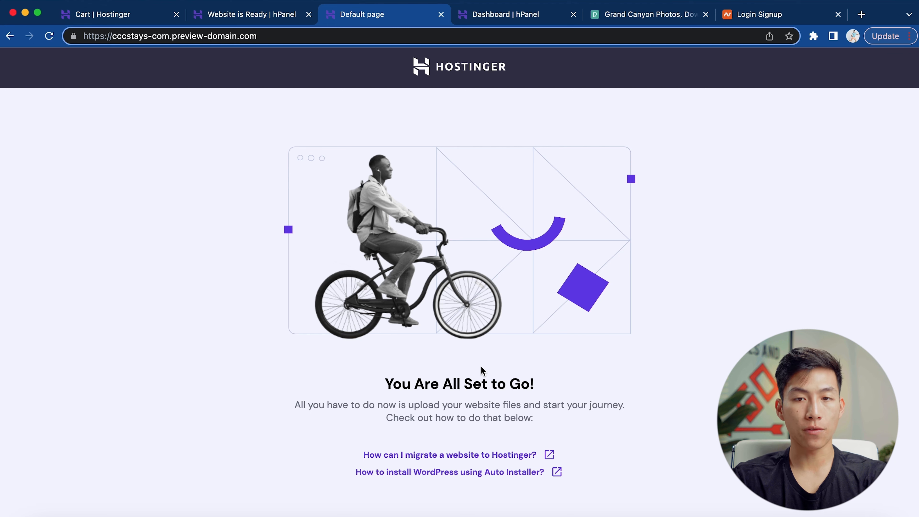
Go back to the cccstays.com dashboard and open the site's WordPress overview.
click(530, 17)
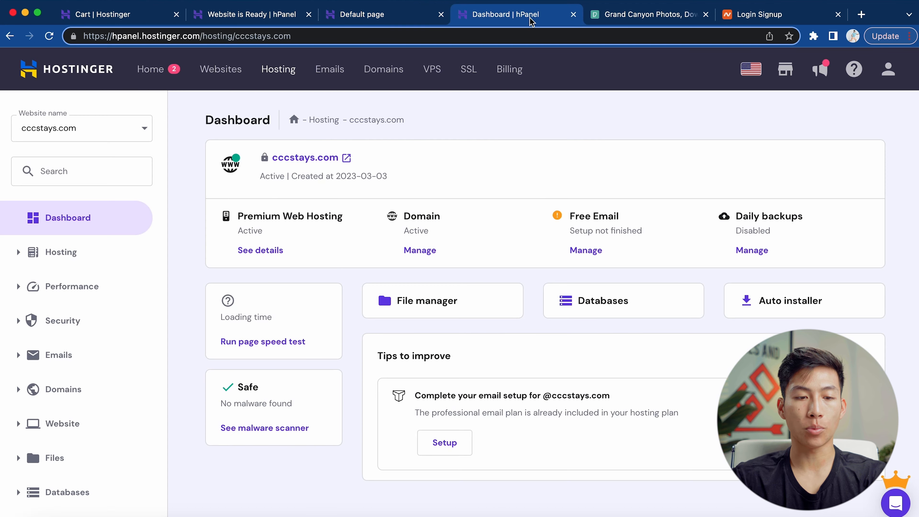
scroll(104, 399, down, 2)
click(90, 357)
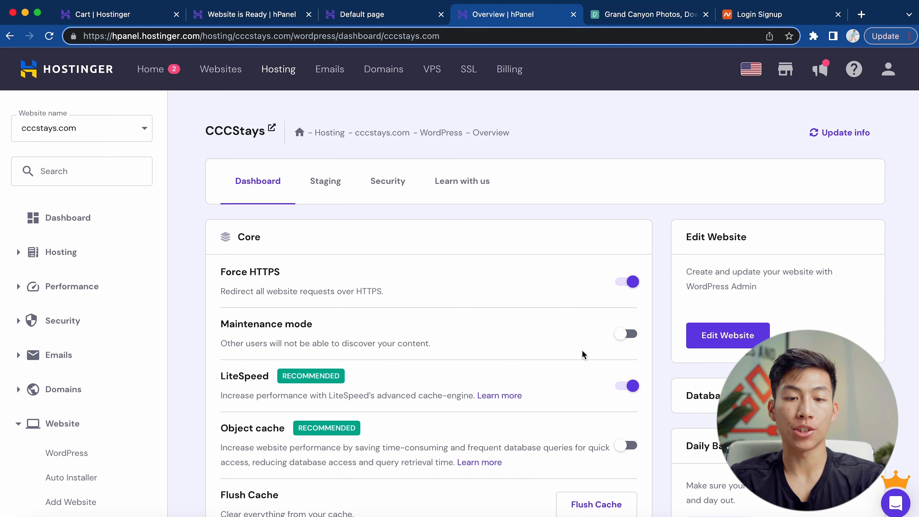
Close the default page, reopen the website preview and look over the starter WordPress homepage down to its footer.
click(440, 14)
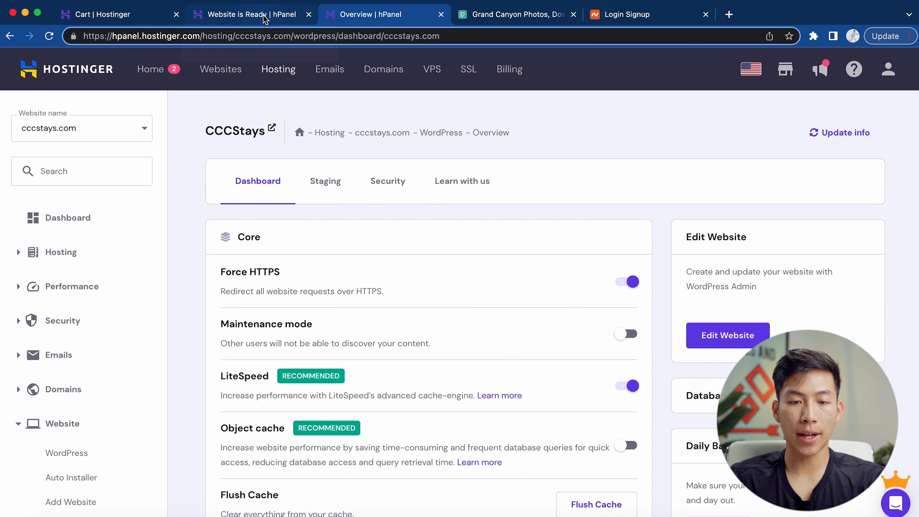
click(265, 19)
click(345, 415)
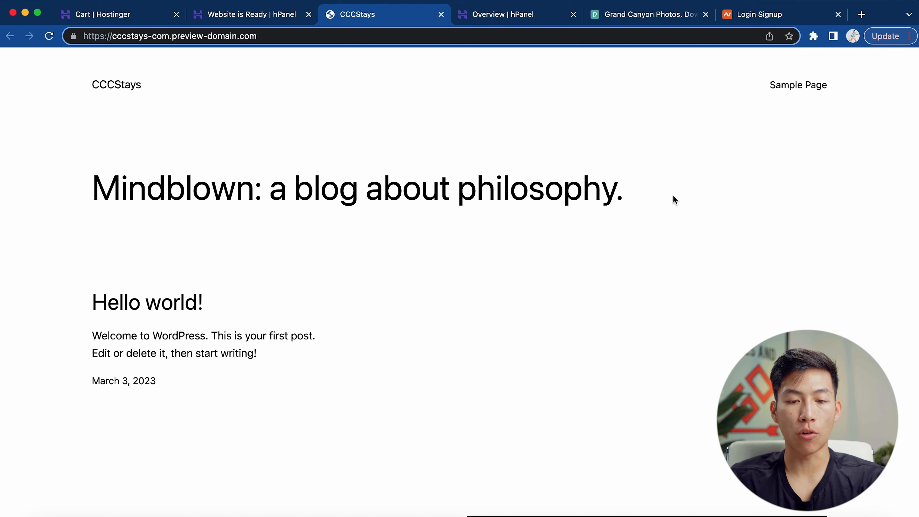
scroll(672, 200, down, 6)
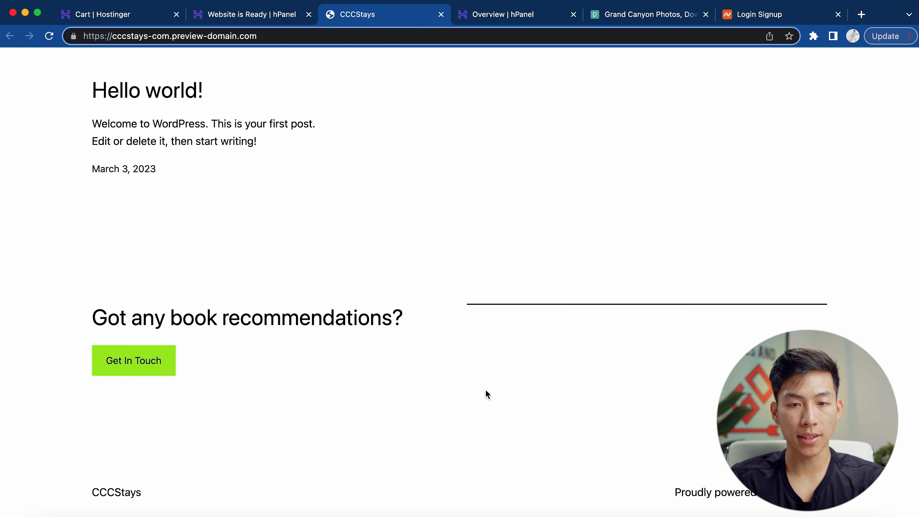
scroll(485, 391, up, 6)
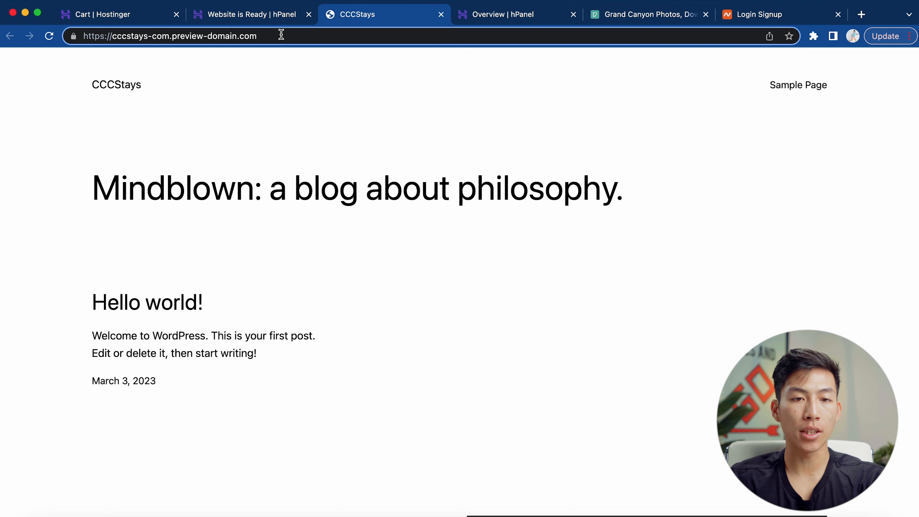
Open the site's WordPress admin area at cccstays.com/wp-admin.
drag(272, 35, 148, 33)
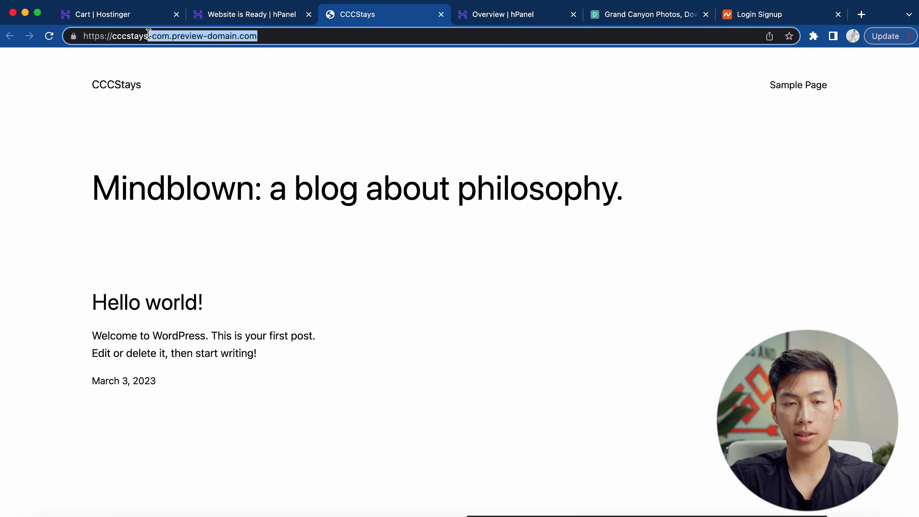
key(BackSpace)
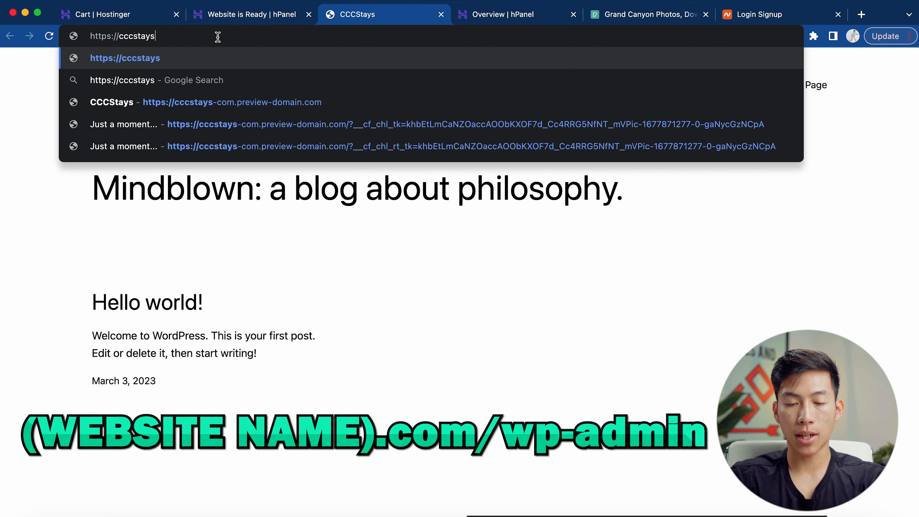
text(.com/wp-admin)
key(Return)
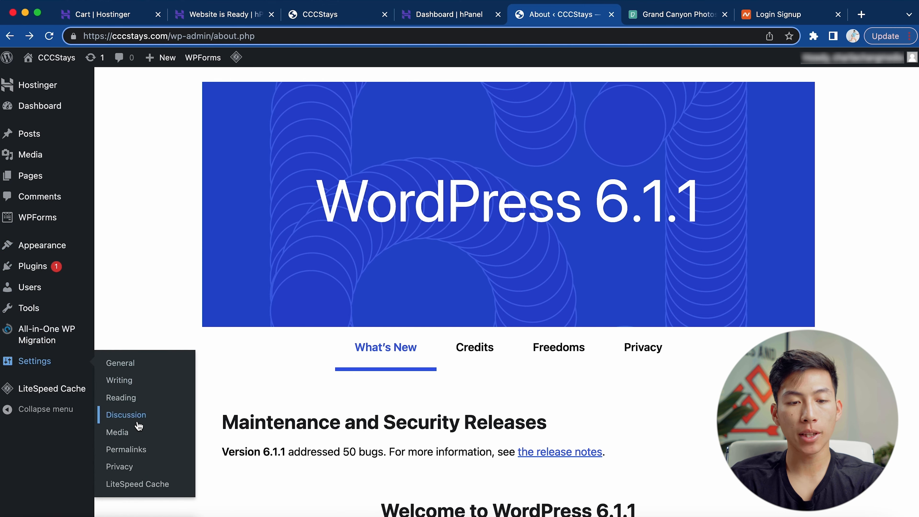
Select the Post name permalink structure in the site's permalink settings and look over its example URL.
click(137, 445)
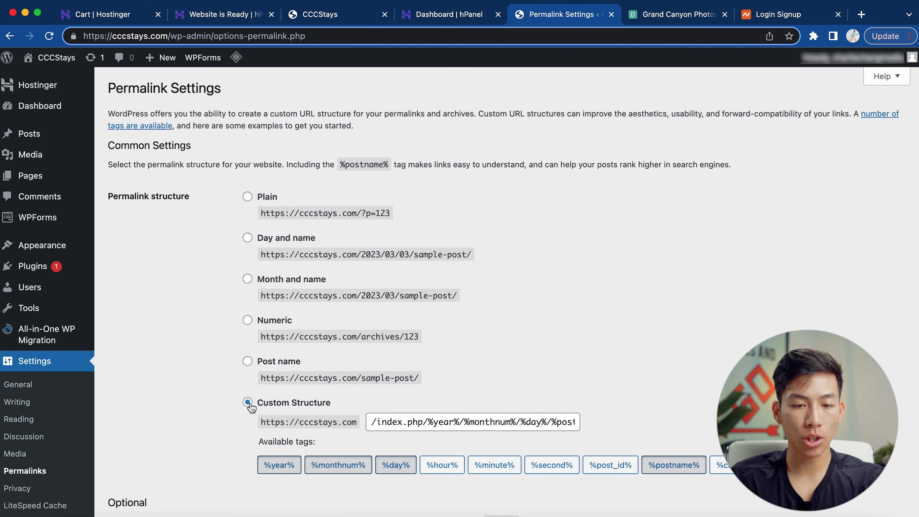
click(248, 361)
drag(260, 422, 359, 423)
click(296, 424)
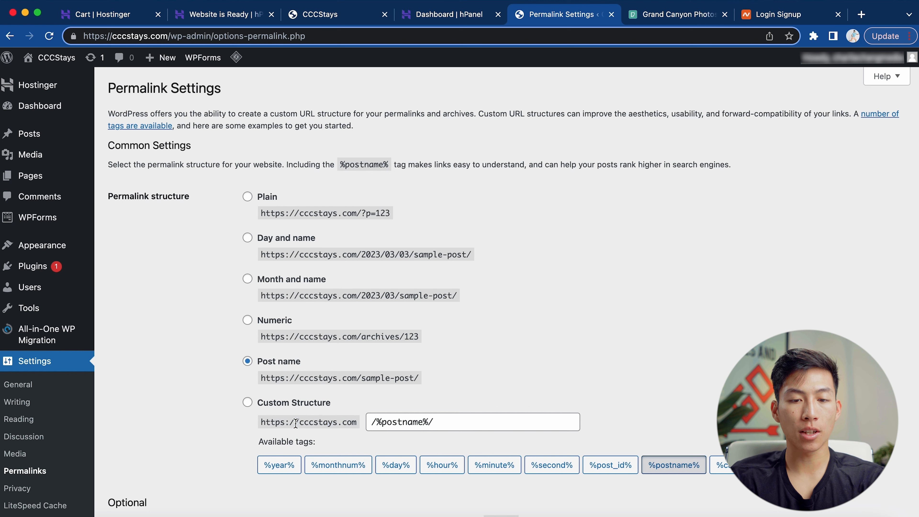
drag(261, 377, 353, 378)
drag(361, 378, 417, 379)
click(380, 377)
drag(360, 378, 410, 378)
click(217, 392)
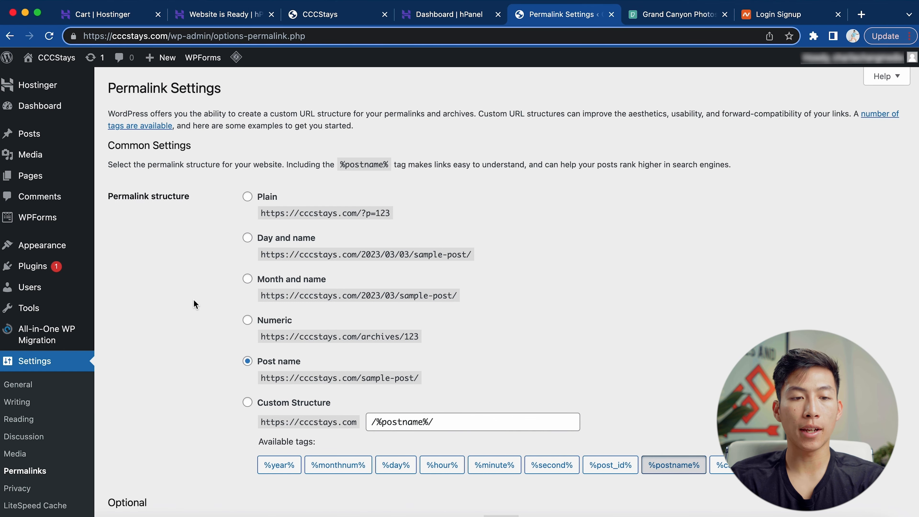
Find the Yoast SEO plugin by searching for "yoast seo", then install and activate it.
mouse_move(50, 271)
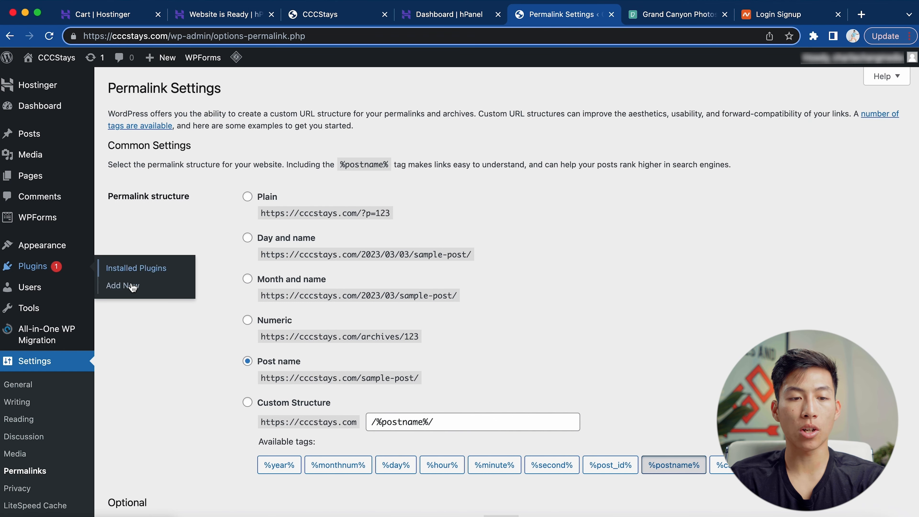
click(122, 285)
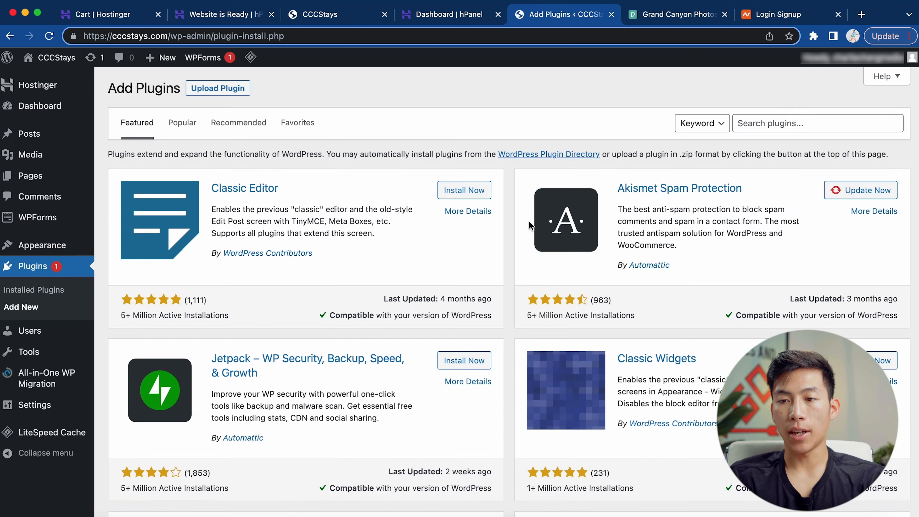
click(811, 123)
text(yoast seo)
click(466, 193)
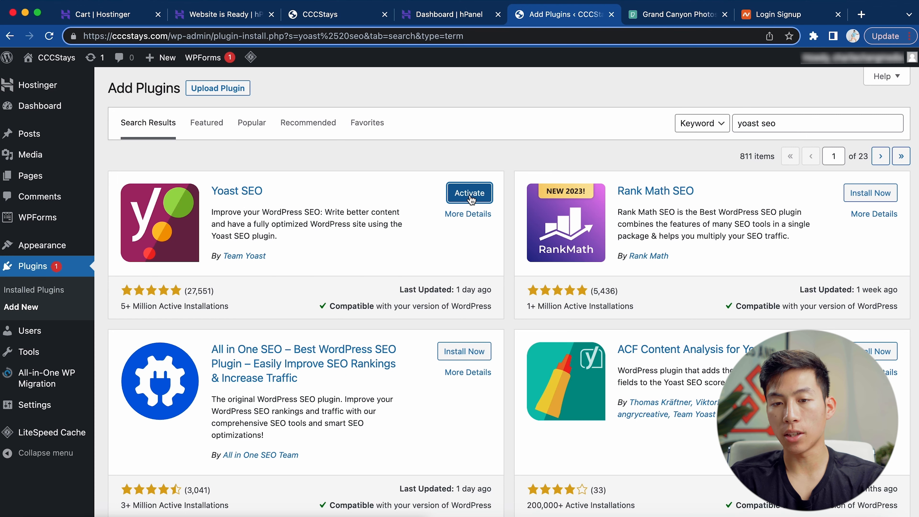
click(474, 194)
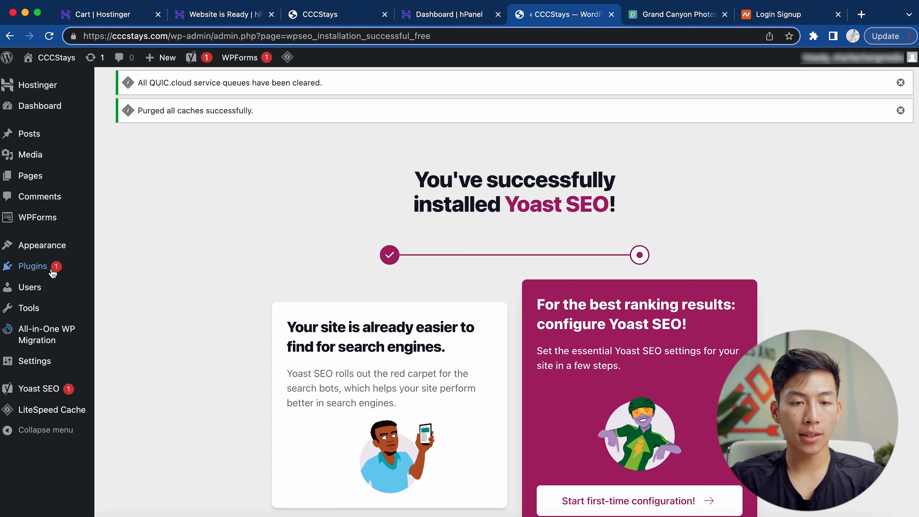
Search the plugins for "elementor", install and activate Elementor Website Builder, and exit its account setup.
mouse_move(123, 265)
click(129, 285)
click(807, 117)
text(elementor)
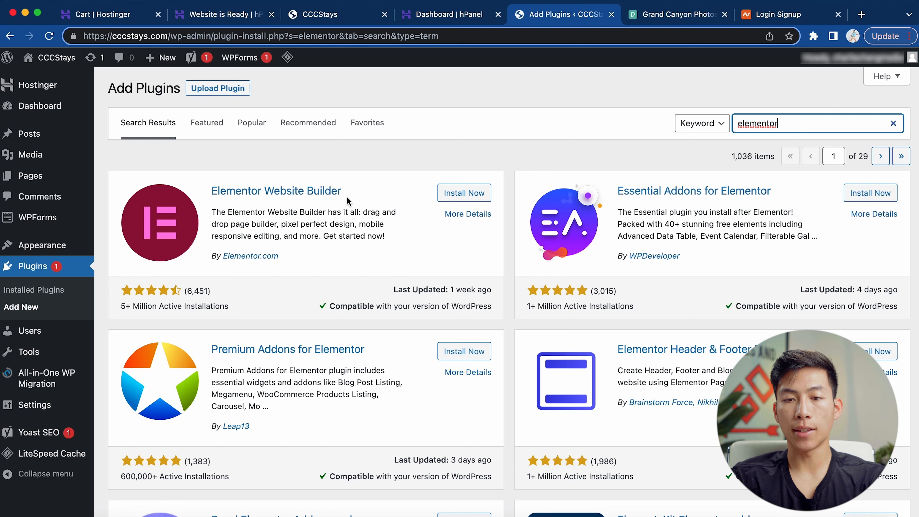
click(455, 195)
click(455, 195)
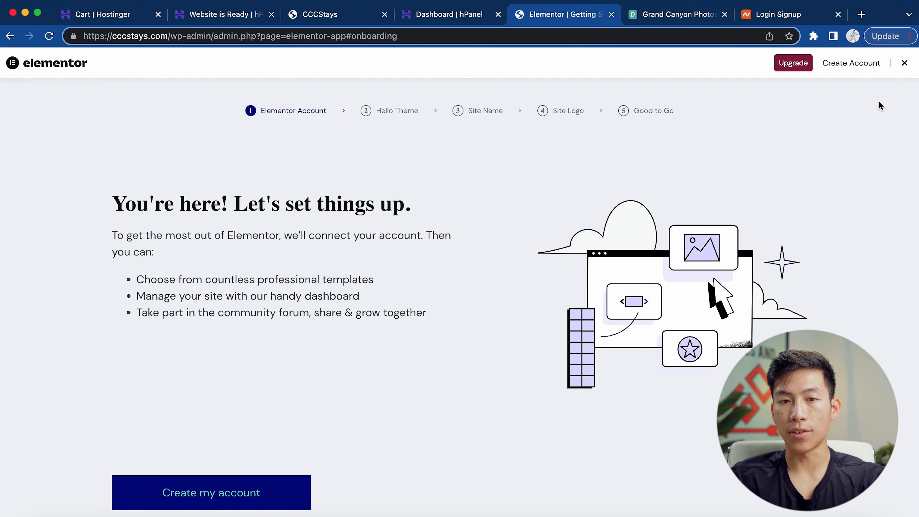
click(904, 63)
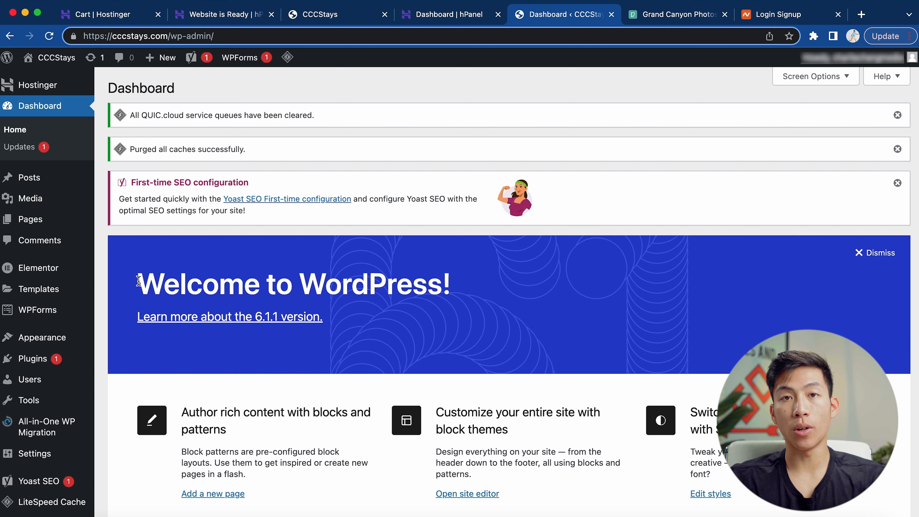
Browse the popular themes available to add, then install and activate the Astra theme.
mouse_move(55, 341)
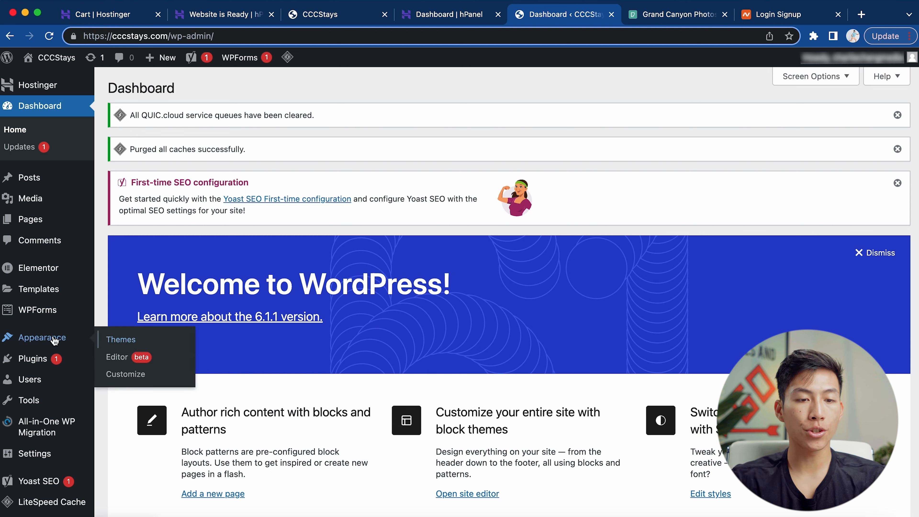
click(120, 339)
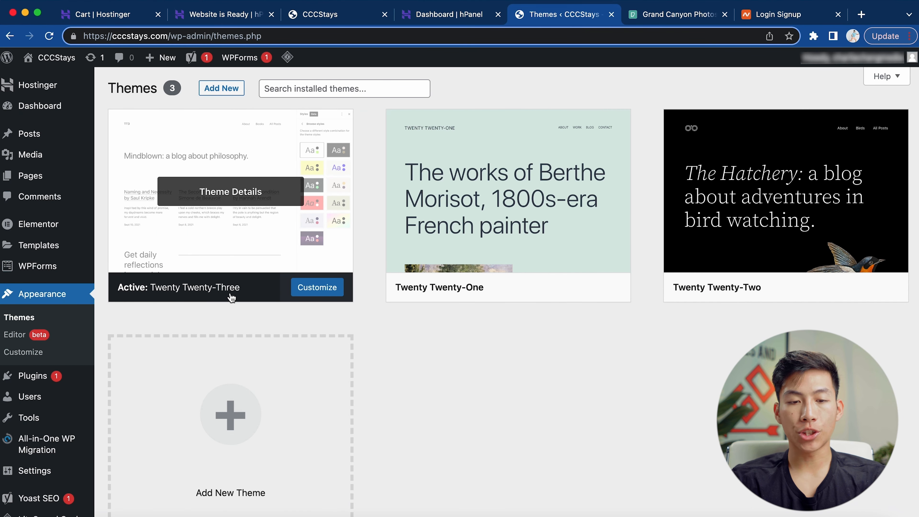
scroll(232, 295, down, 1)
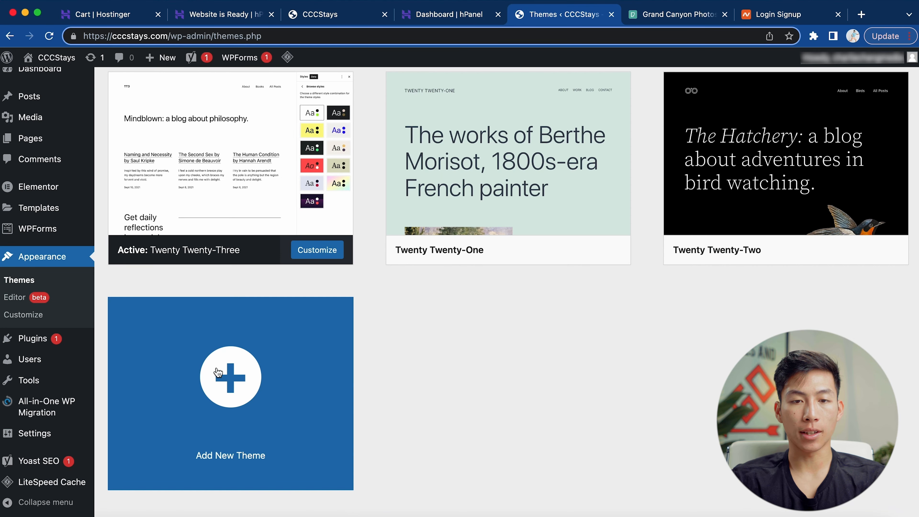
click(227, 384)
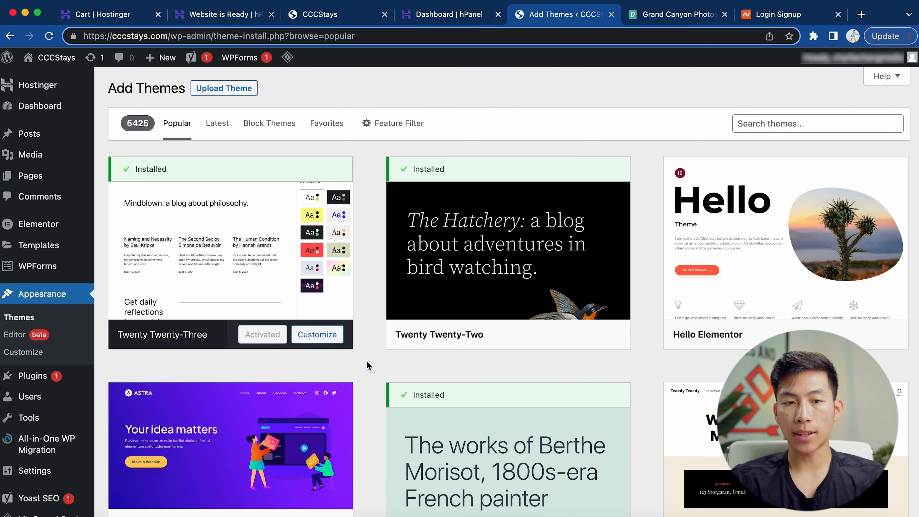
scroll(367, 366, down, 15)
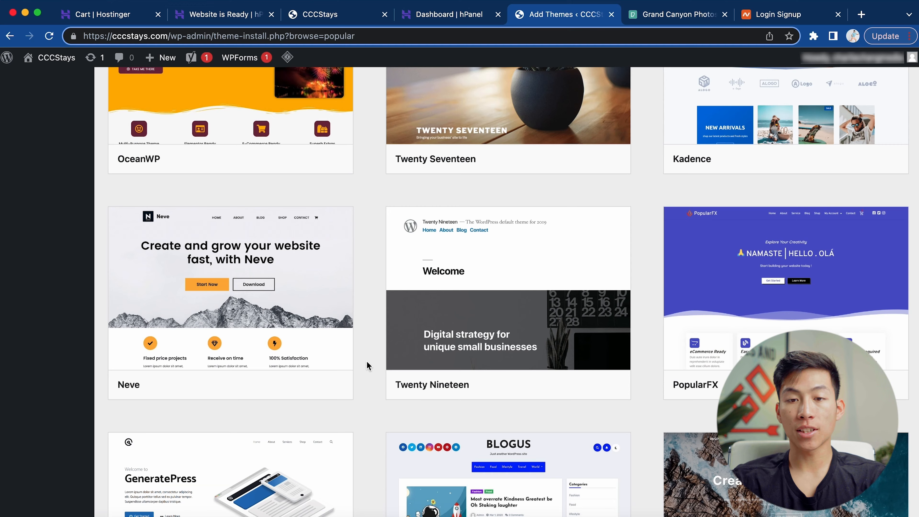
scroll(366, 363, down, 12)
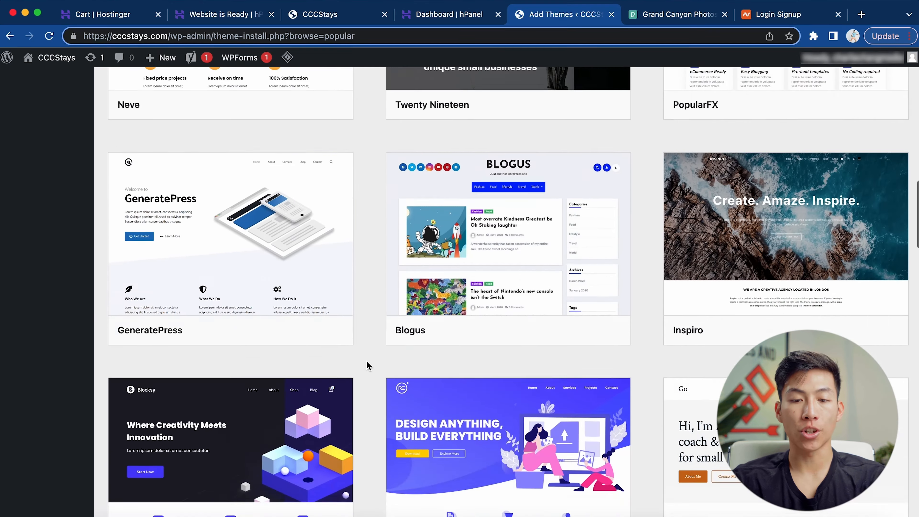
scroll(367, 362, up, 20)
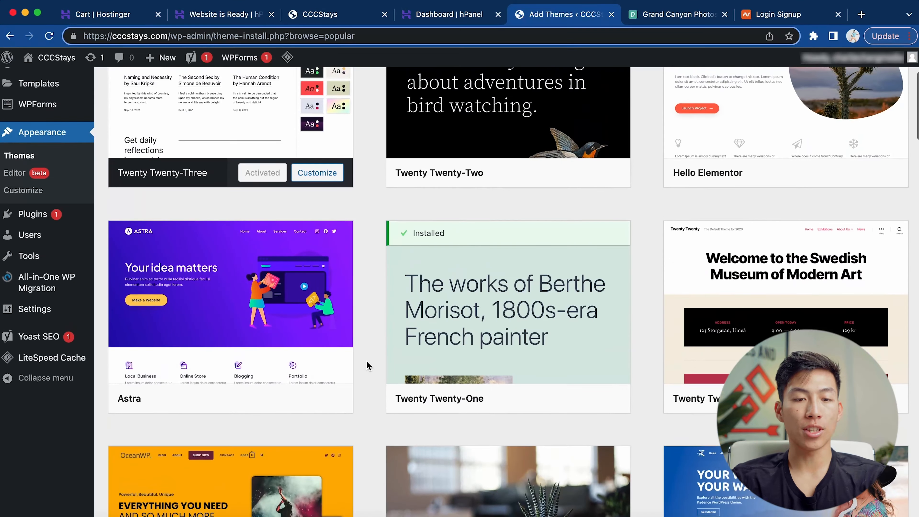
mouse_move(240, 310)
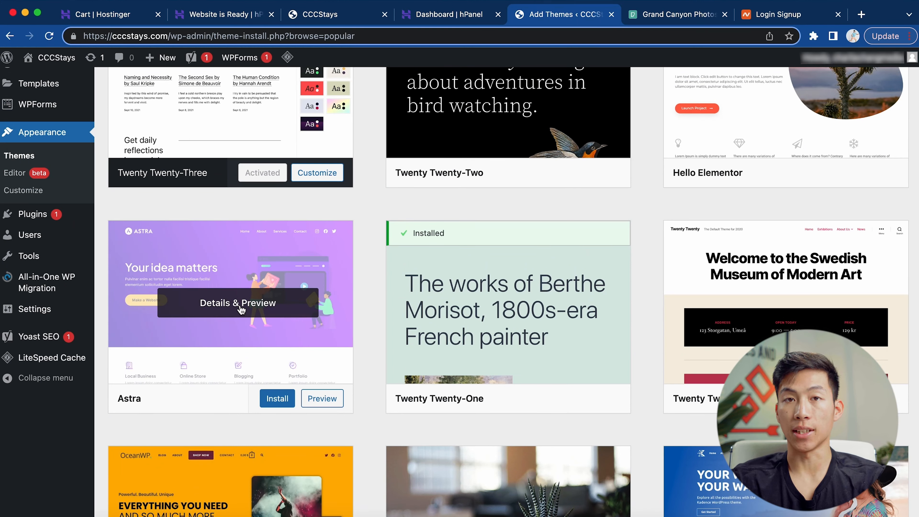
click(267, 402)
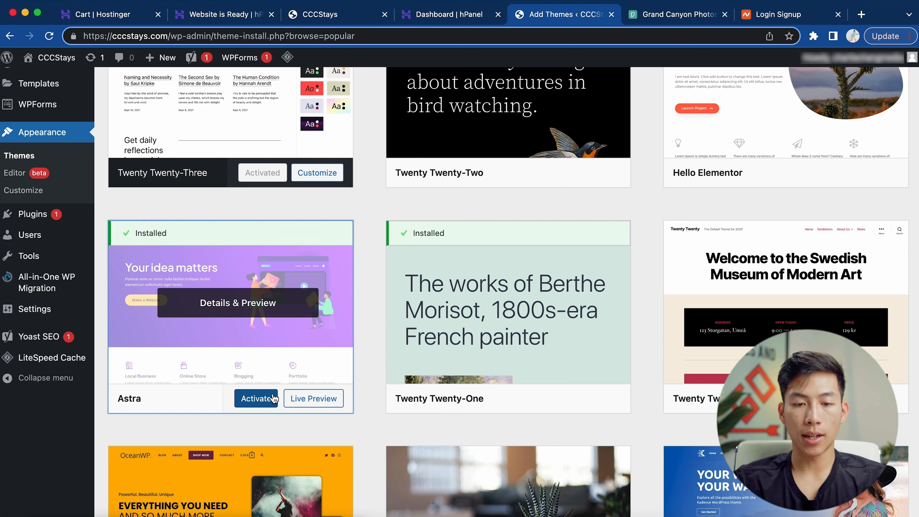
click(256, 398)
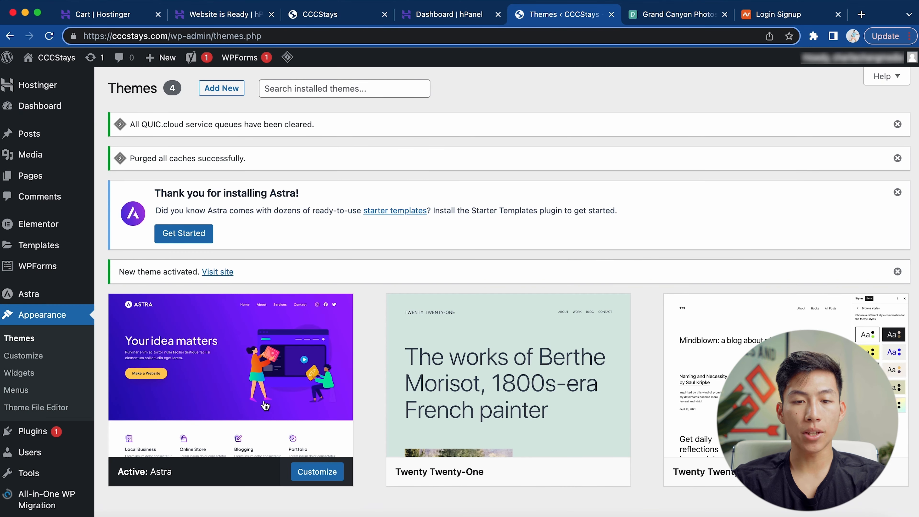
Remove the Astra logo from the header's Site Title & Logo element in the theme customizer.
scroll(359, 406, down, 3)
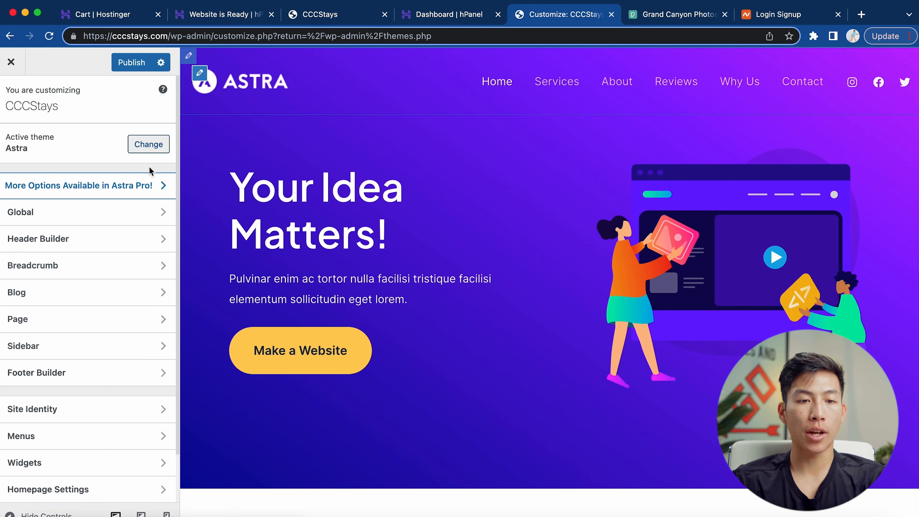
click(101, 240)
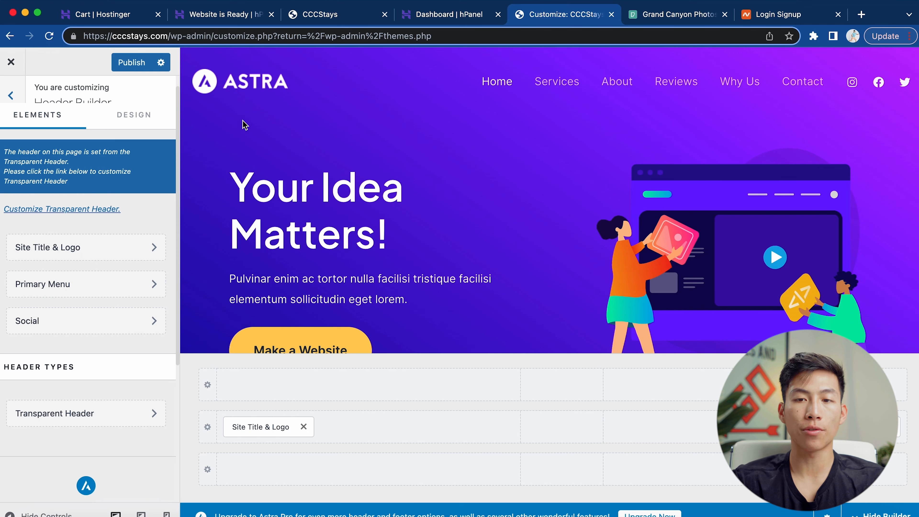
click(122, 255)
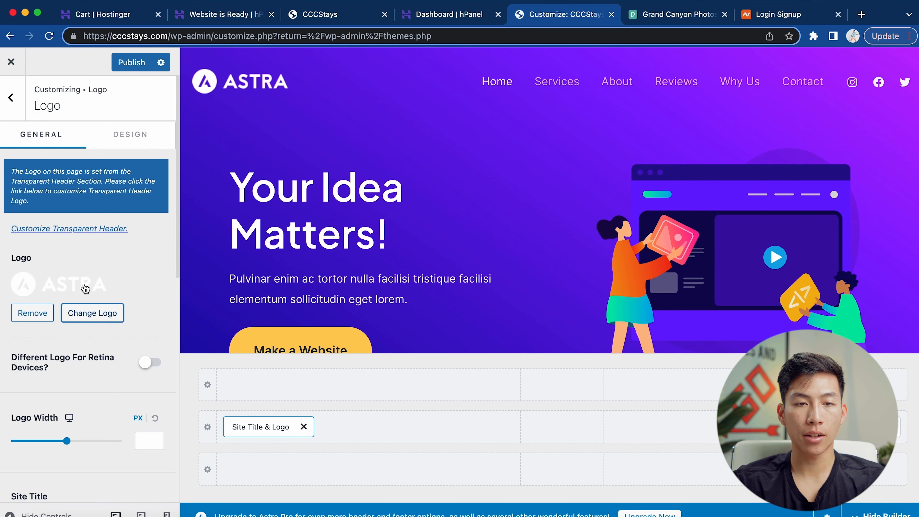
click(95, 288)
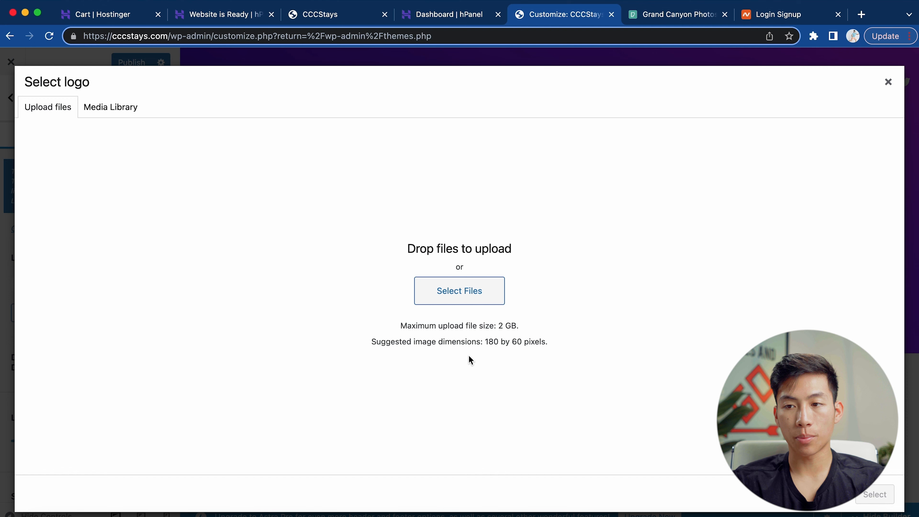
key(Escape)
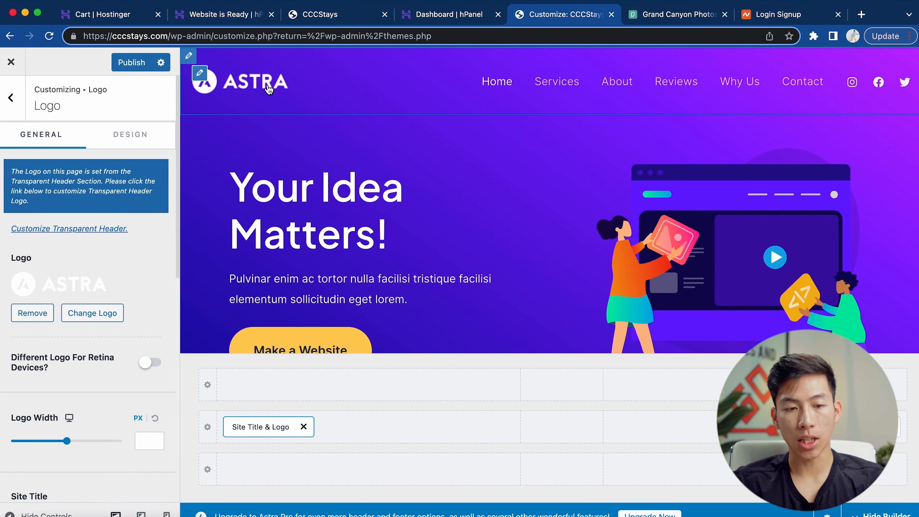
click(35, 313)
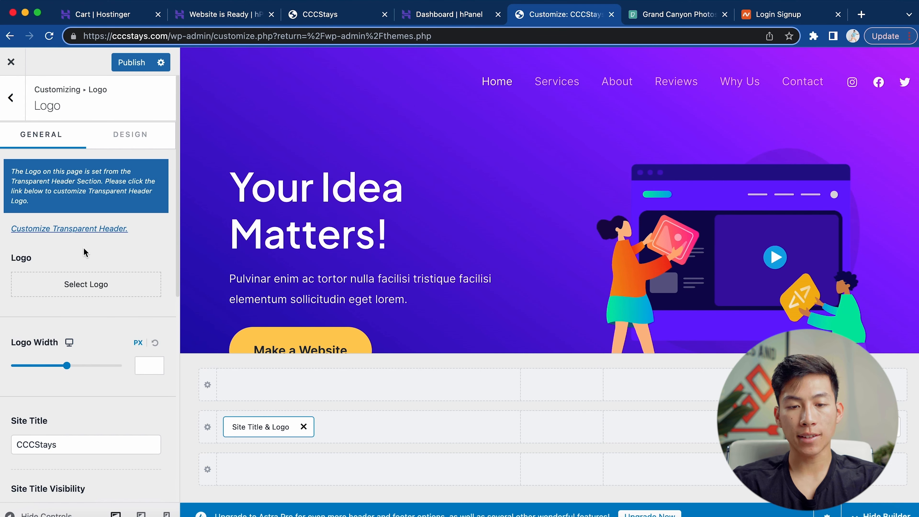
Add an HTML 1 element beside Site Title & Logo in the header's middle row and return to the Header Builder elements.
click(368, 427)
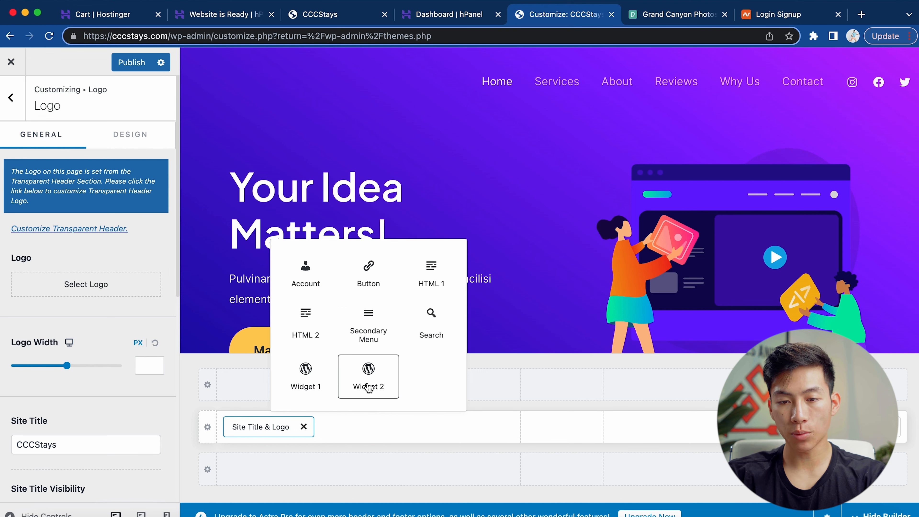
click(433, 270)
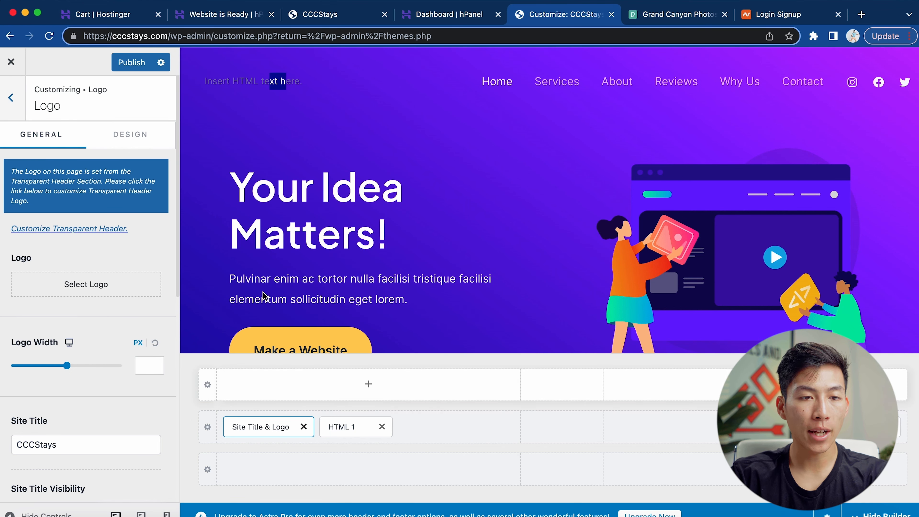
click(11, 99)
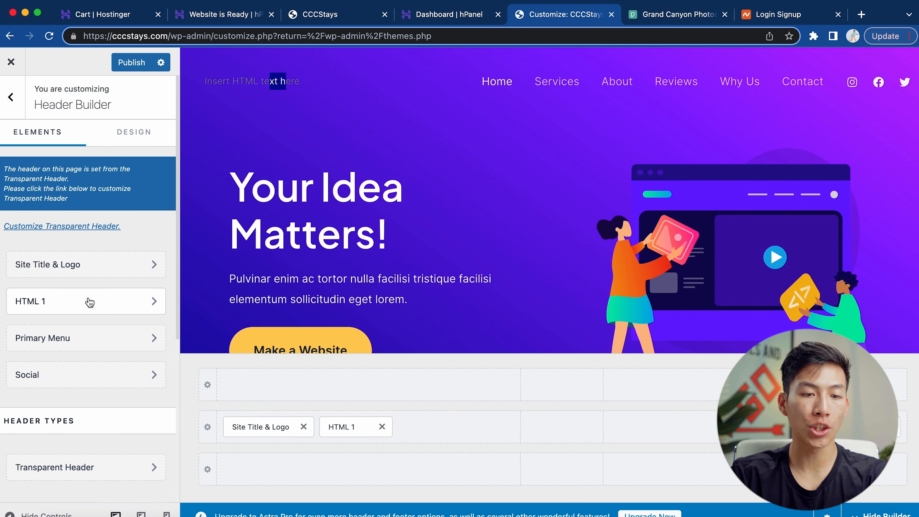
Replace the placeholder text of the header's HTML 1 element with "CCCStays".
click(360, 432)
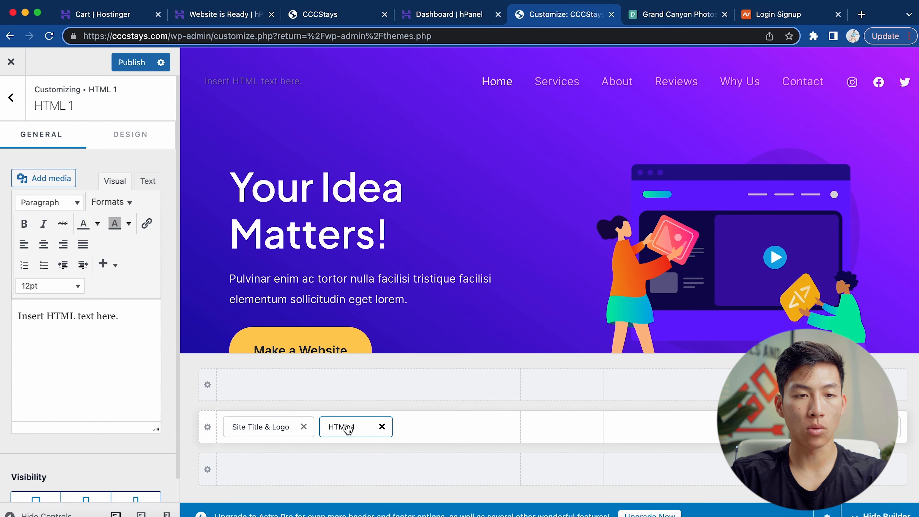
click(135, 317)
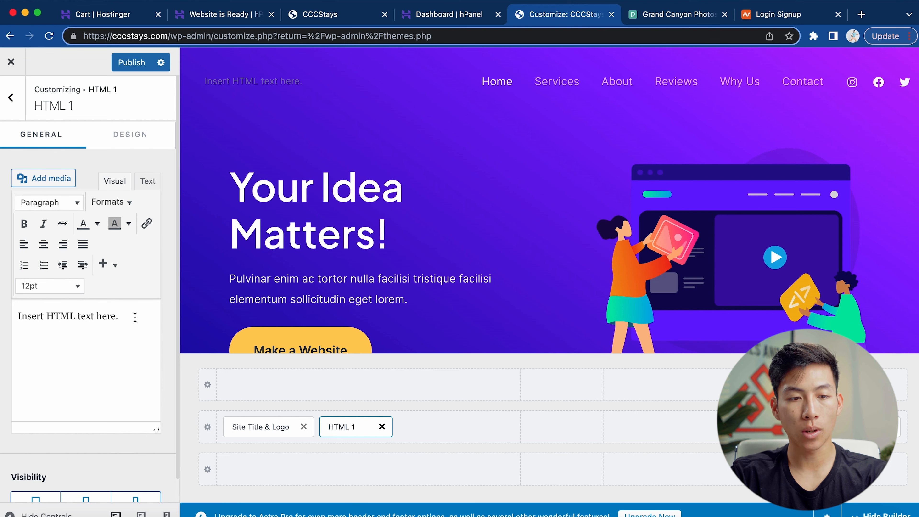
key(super+a)
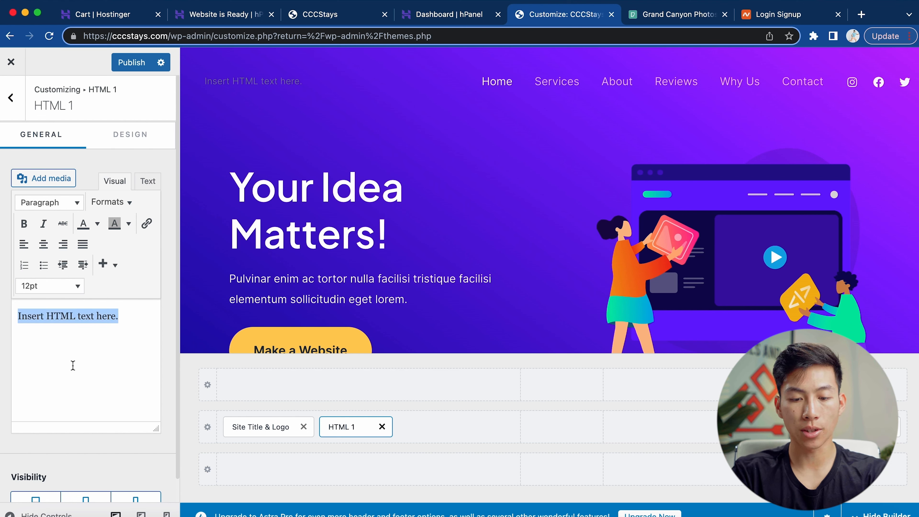
text(CCCStays)
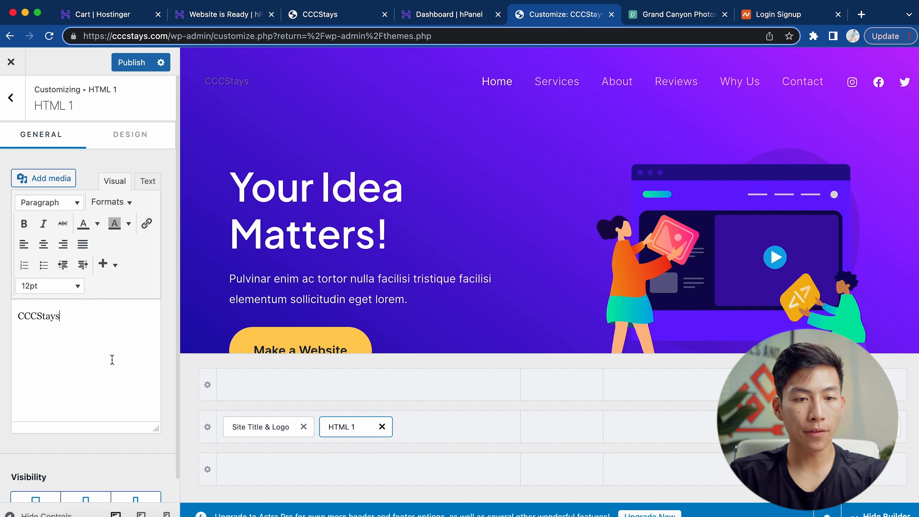
Set the HTML 1 element's text color to white and increase its font size to roughly double.
click(129, 146)
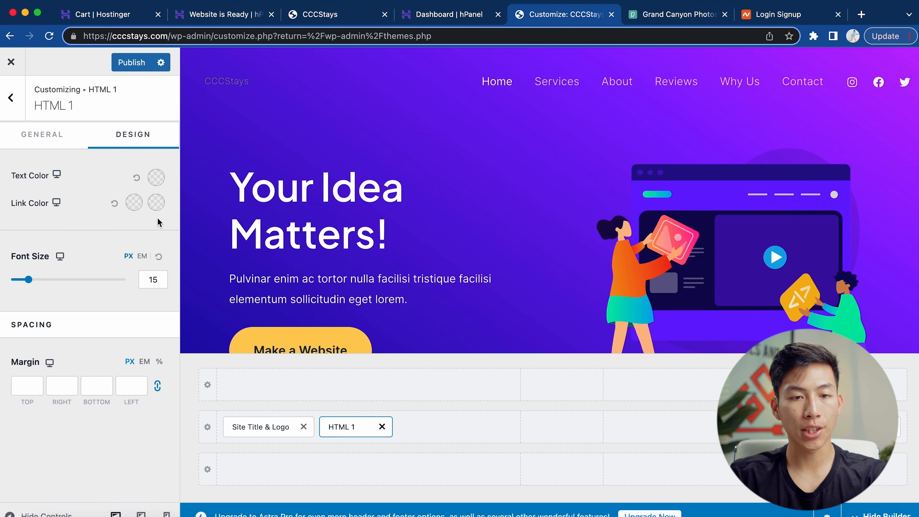
click(159, 180)
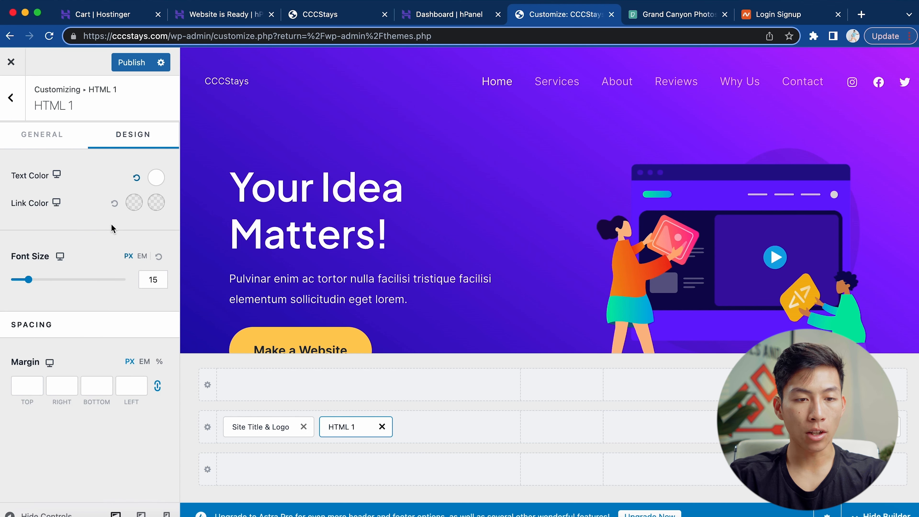
drag(28, 280, 45, 282)
Format the CCCStays text in the HTML 1 element as a bold, white Heading 1.
click(42, 134)
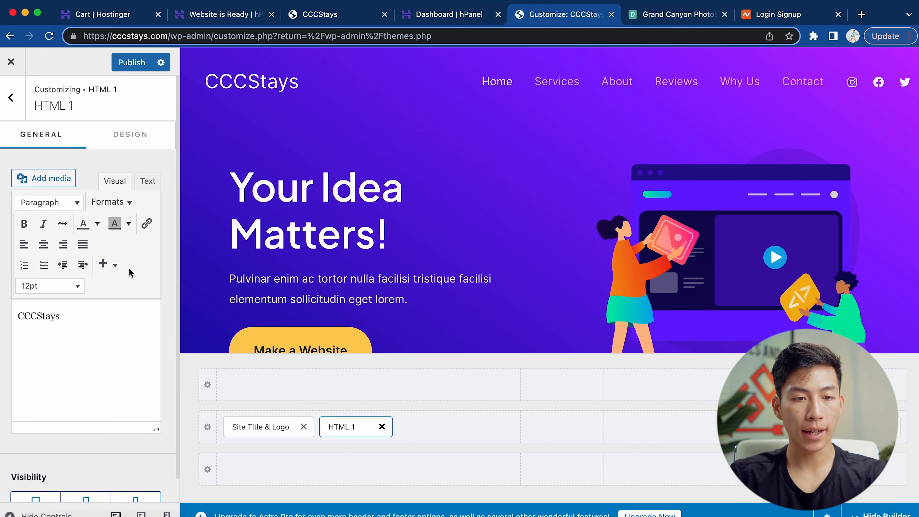
scroll(129, 273, down, 1)
drag(89, 293, 5, 291)
click(24, 203)
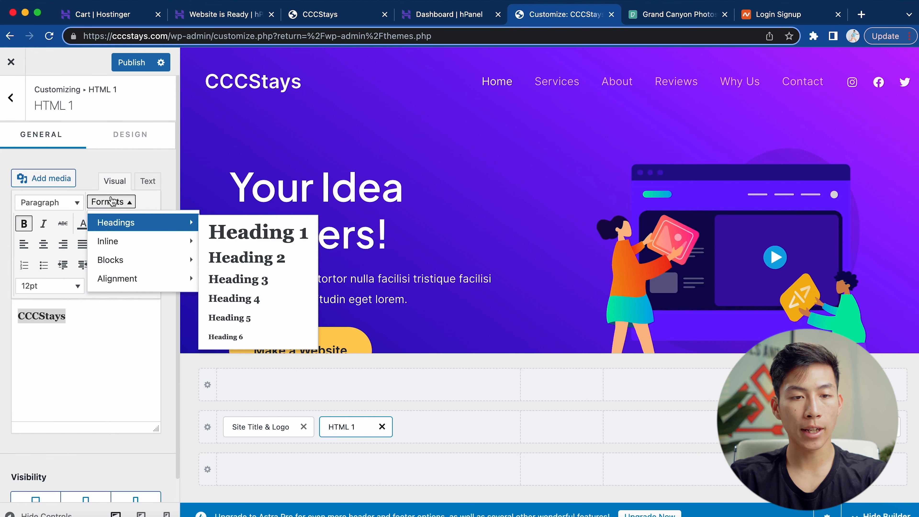
click(113, 201)
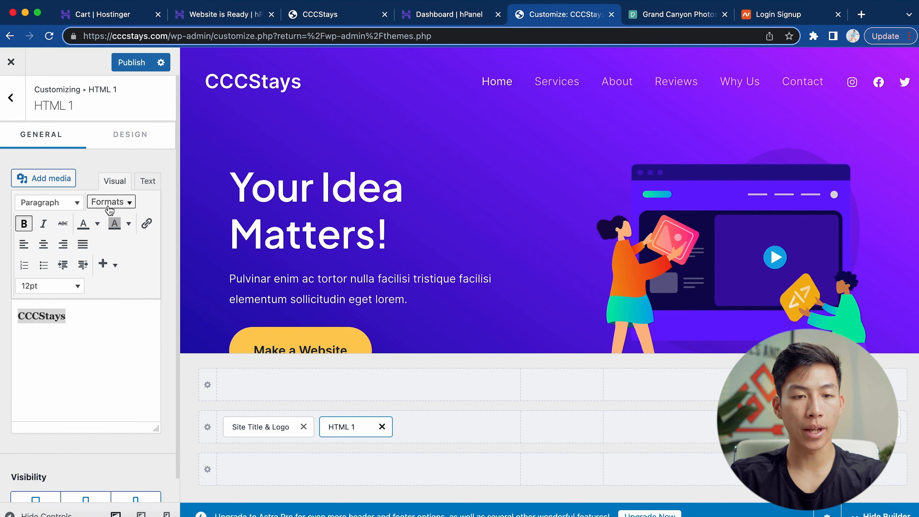
click(110, 207)
mouse_move(145, 222)
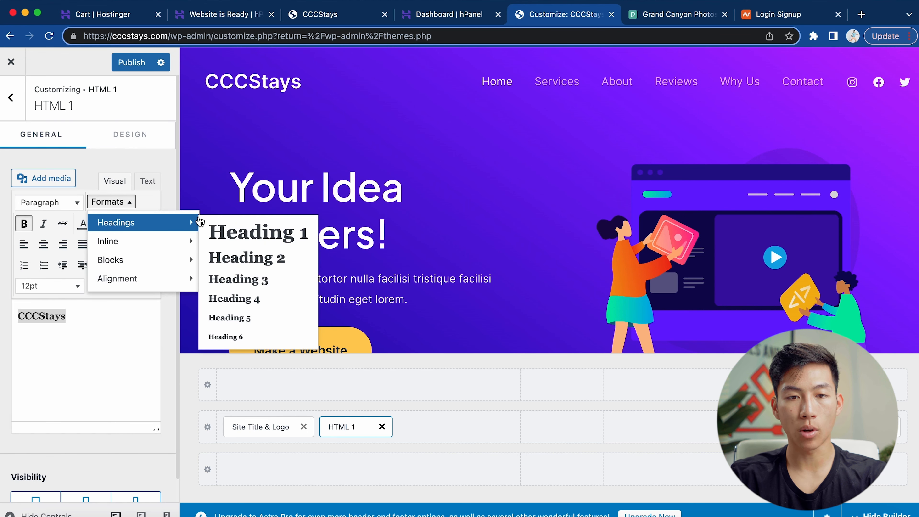
click(229, 230)
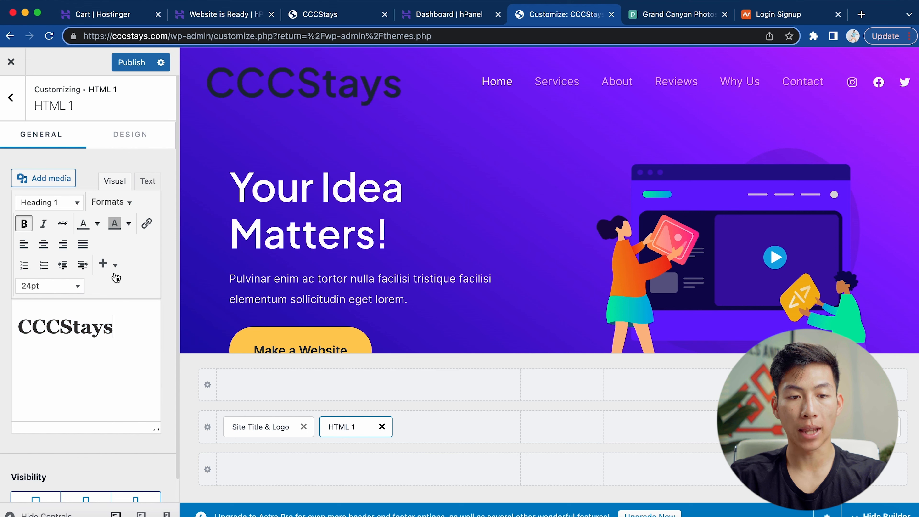
click(96, 223)
click(127, 278)
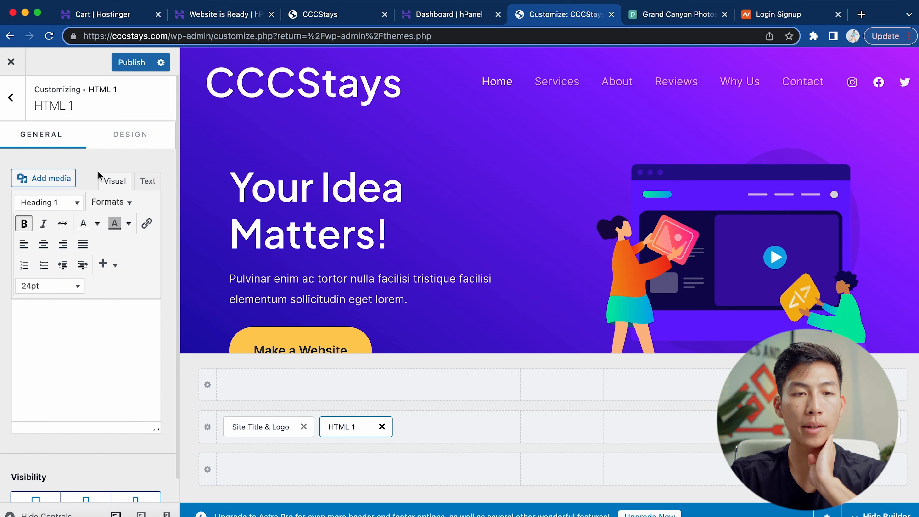
Return to the Header Builder elements and remove the Social element from the header's middle row.
click(10, 97)
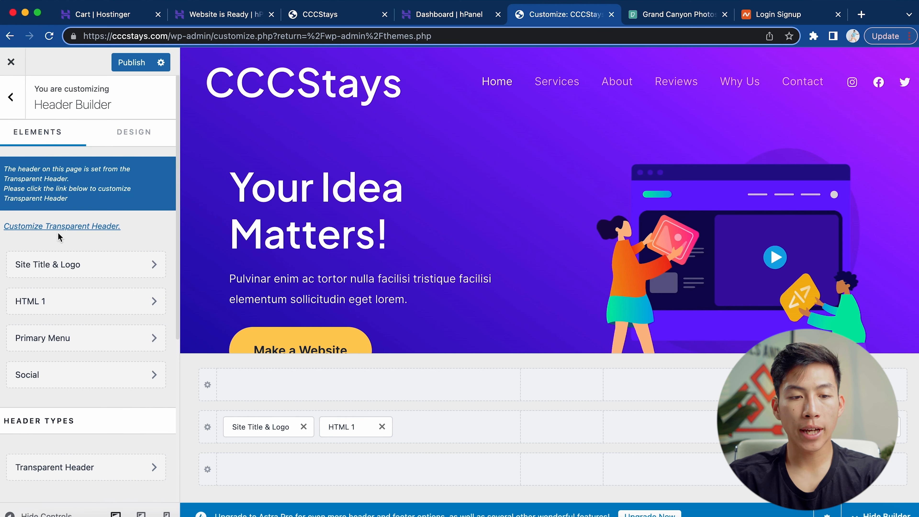
click(75, 376)
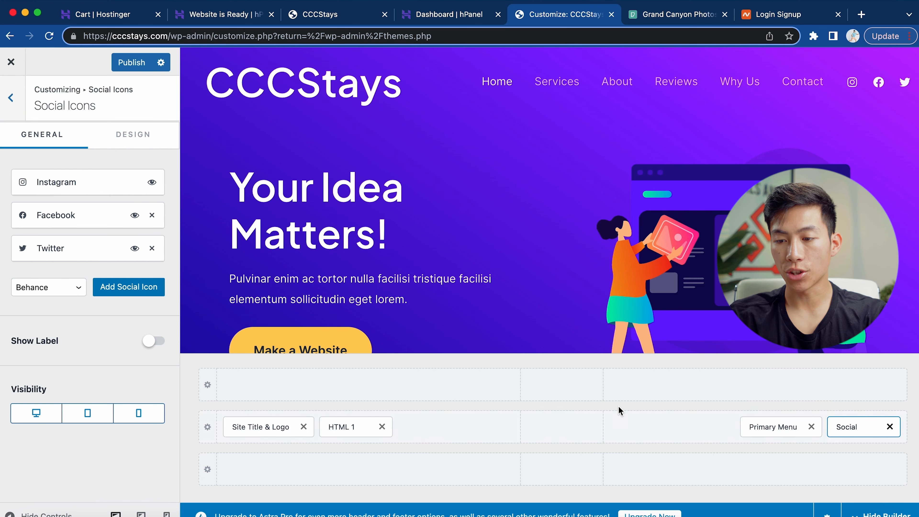
click(892, 434)
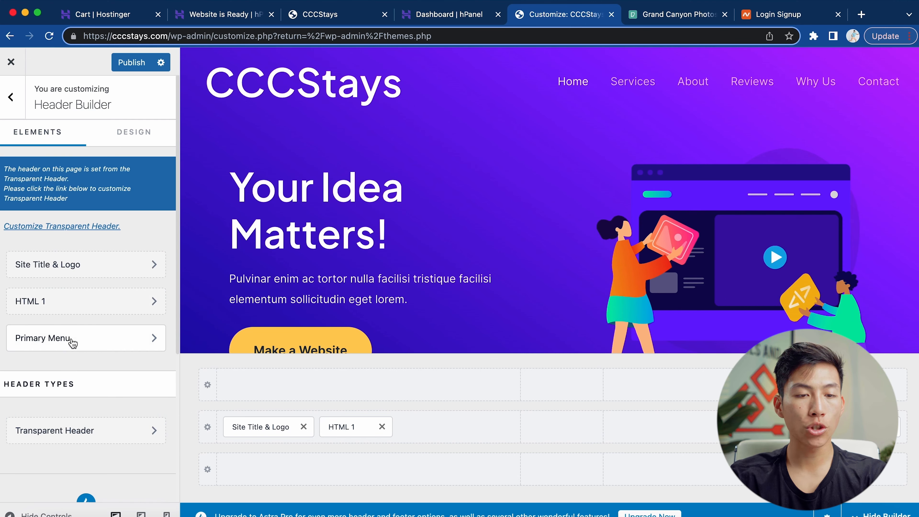
Examine the Primary Menu, Site Identity and Global Colors settings, and return to the main customizer options.
click(104, 343)
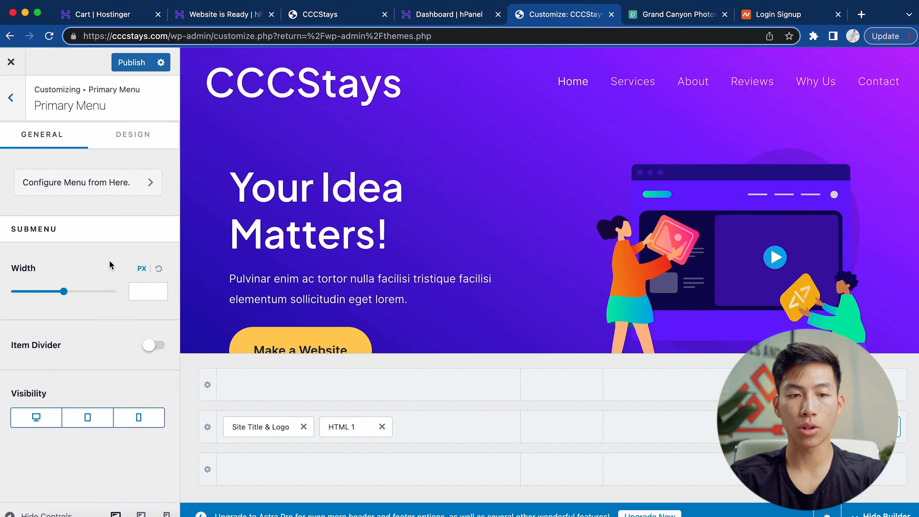
click(103, 190)
scroll(89, 222, down, 3)
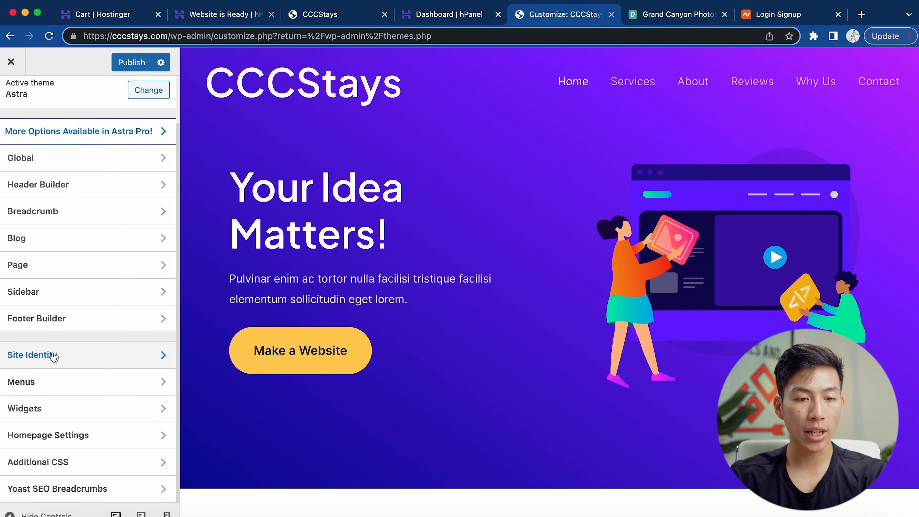
click(76, 362)
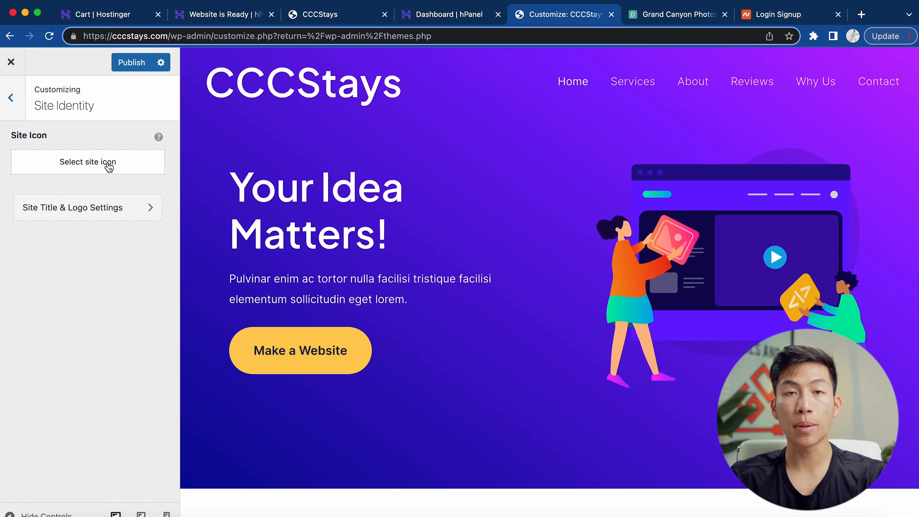
mouse_move(159, 138)
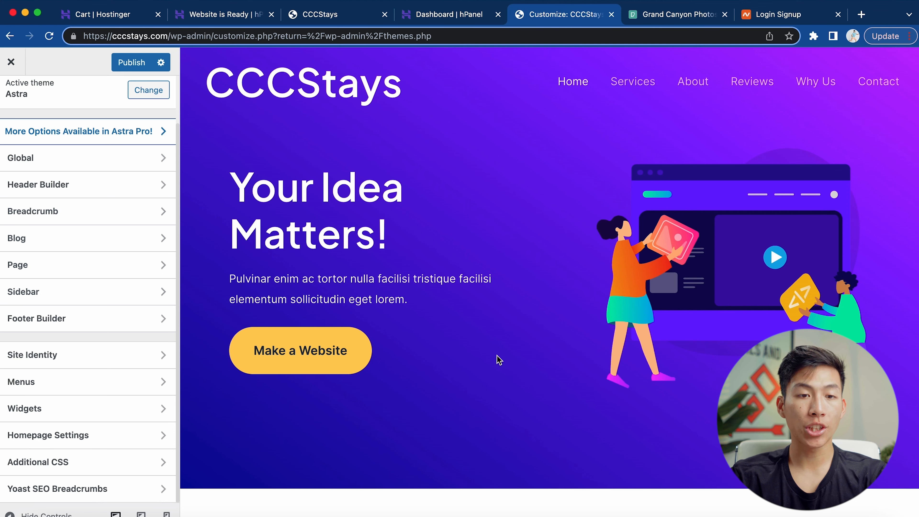
click(158, 163)
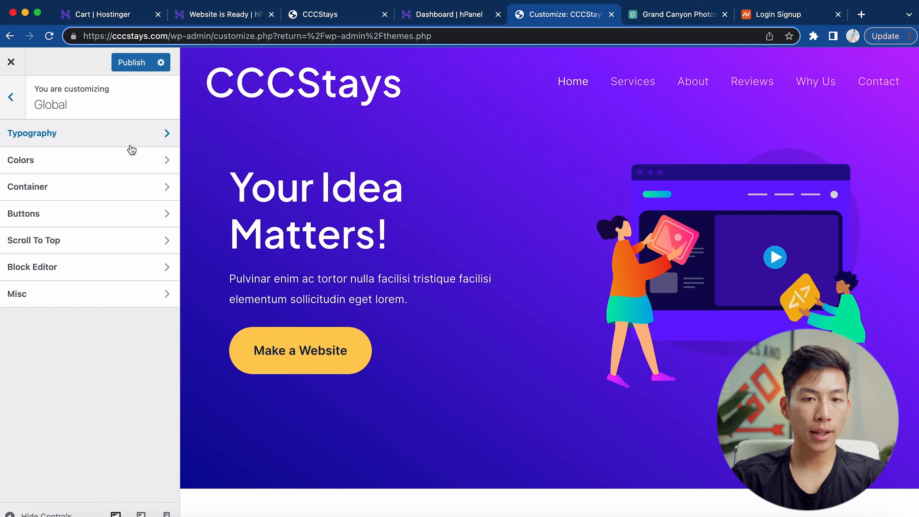
click(132, 162)
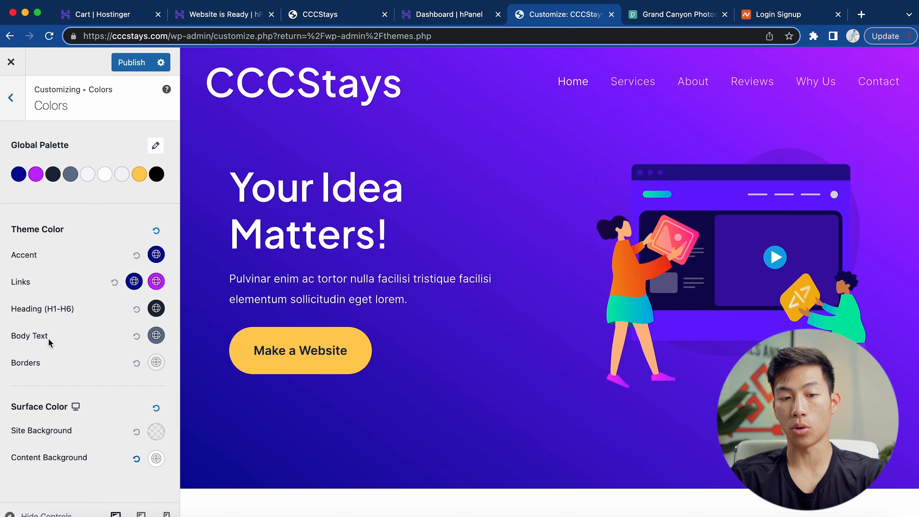
click(21, 102)
click(23, 104)
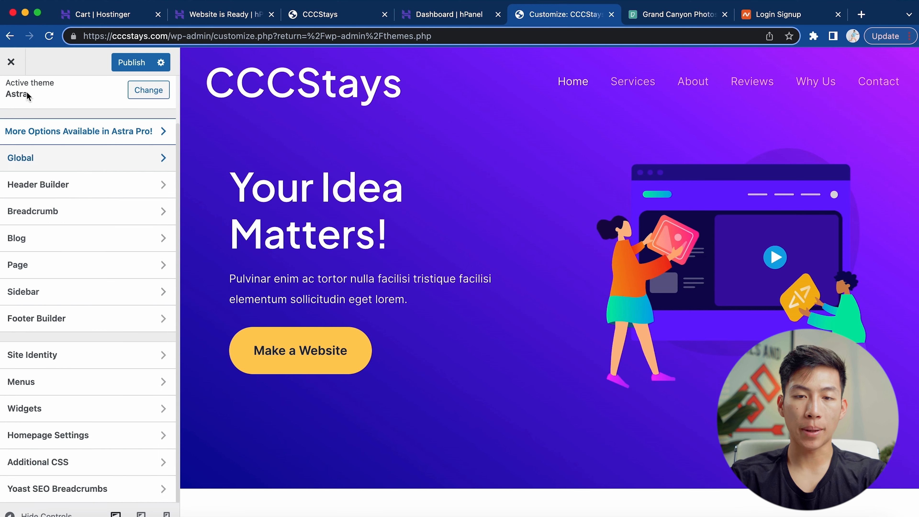
Check the homepage preview, publish the theme changes and exit the customizer.
scroll(517, 353, down, 15)
scroll(517, 354, down, 15)
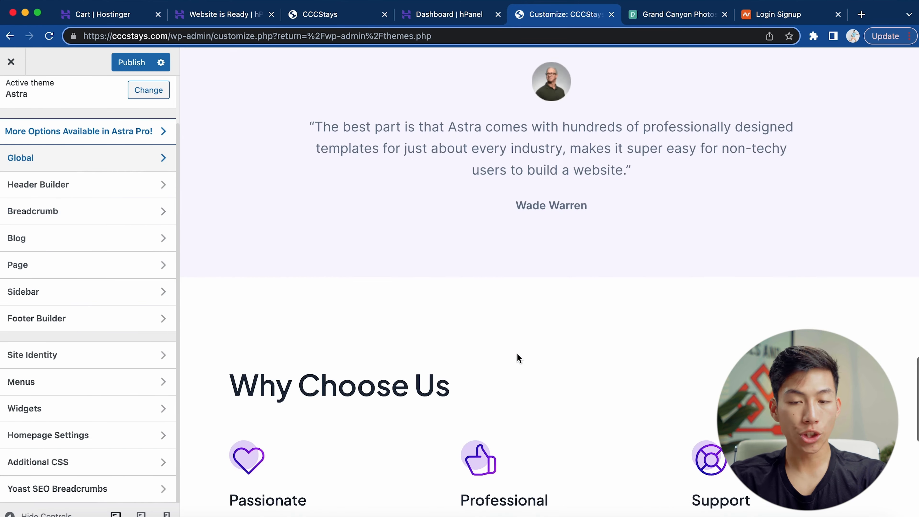
scroll(517, 353, down, 3)
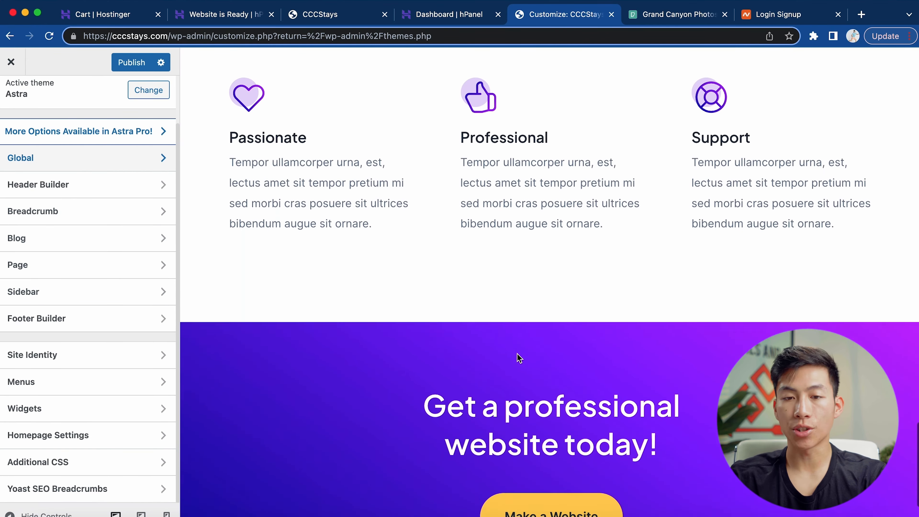
scroll(516, 353, up, 20)
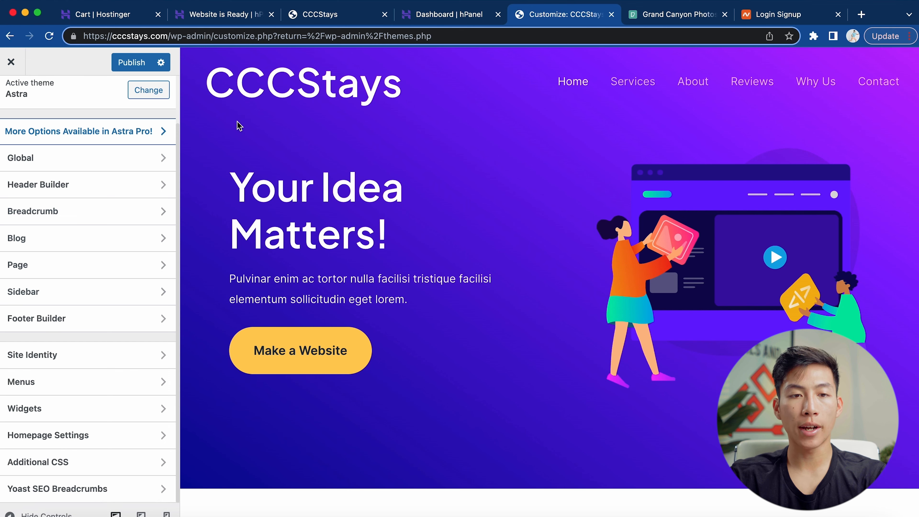
click(130, 65)
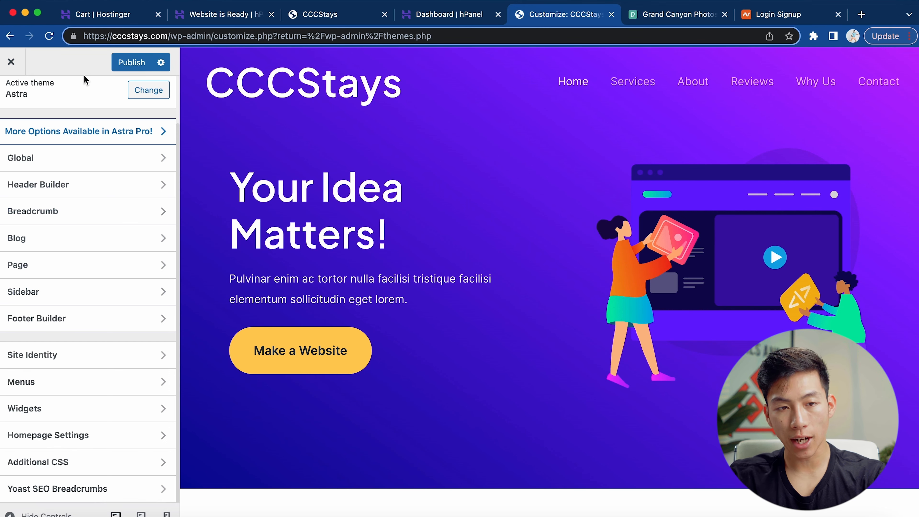
click(11, 62)
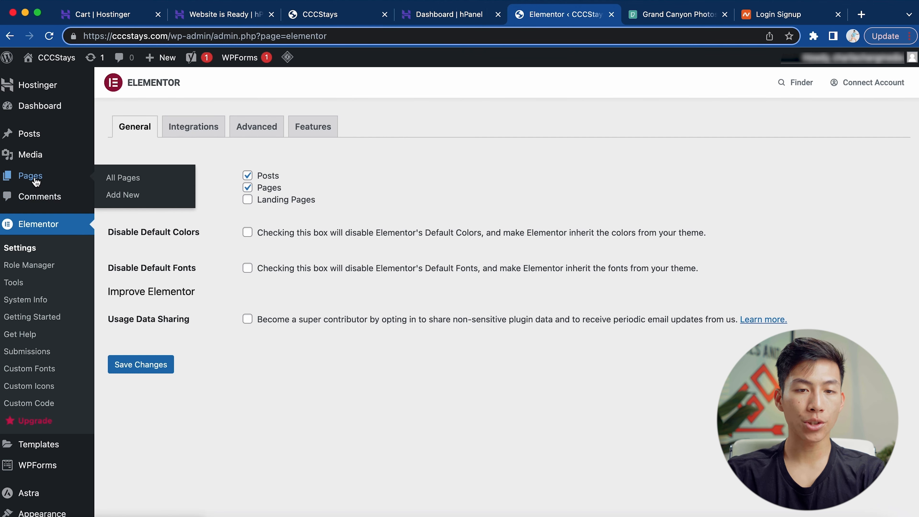
Open the Home front page from the site's pages for editing and switch it to the Elementor editor.
click(35, 181)
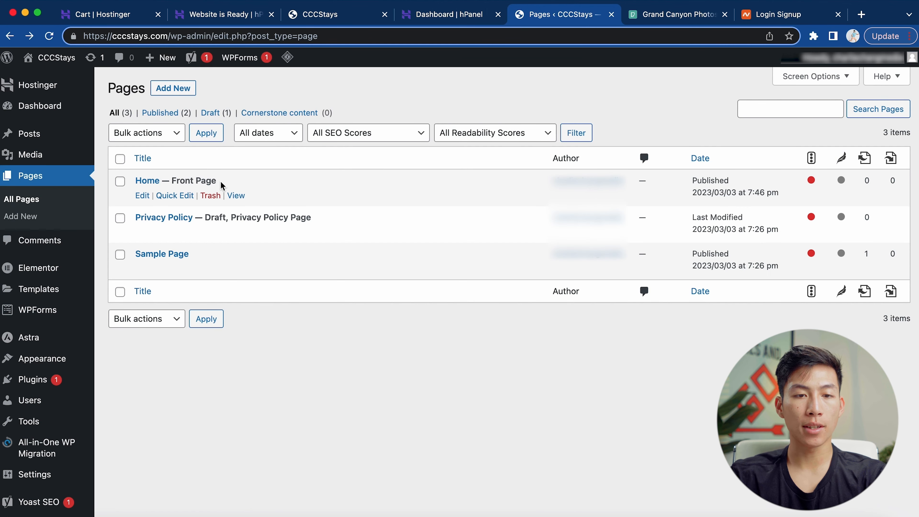
drag(218, 181, 135, 181)
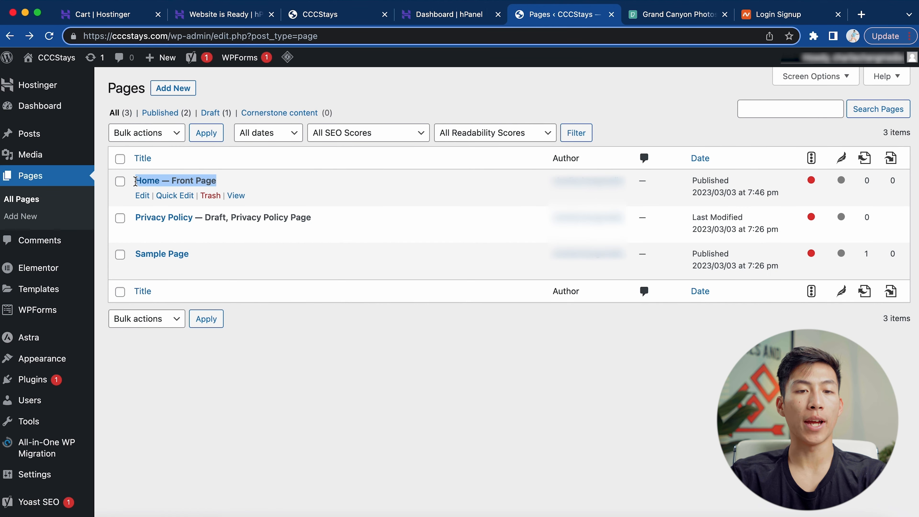
click(235, 184)
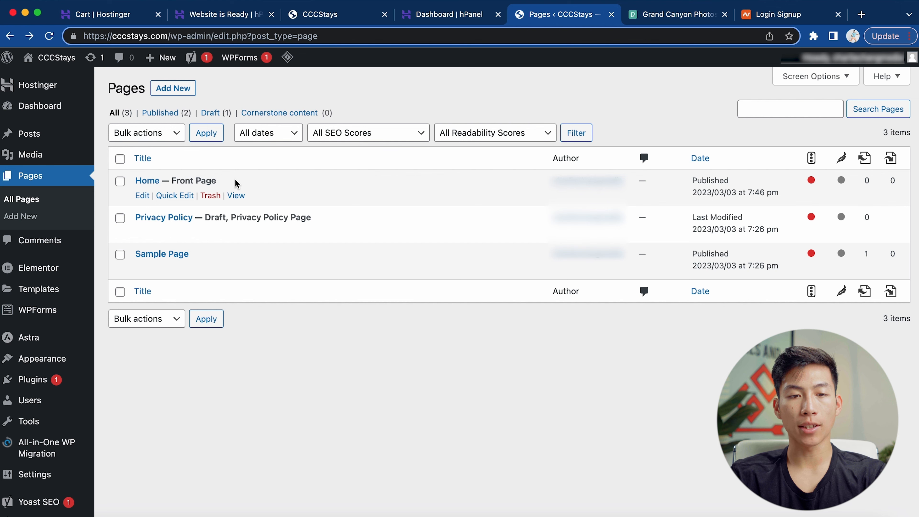
click(144, 196)
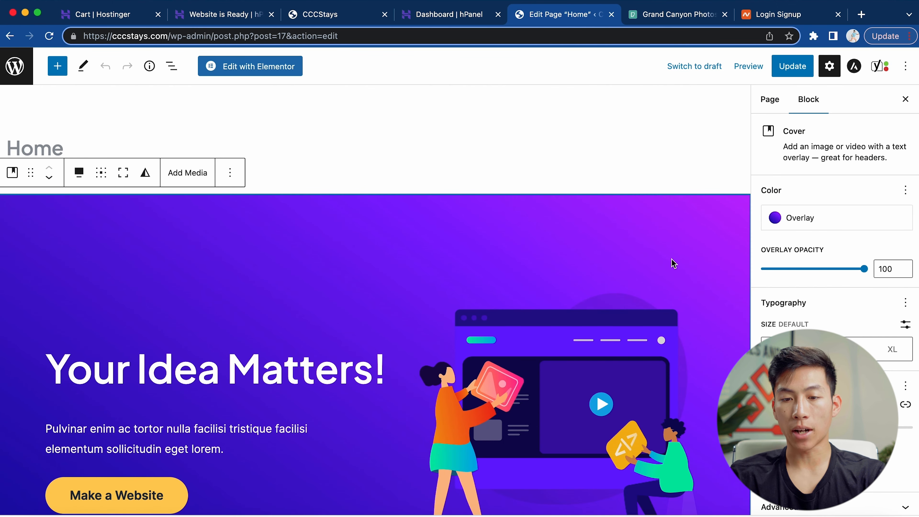
scroll(380, 375, down, 3)
click(375, 385)
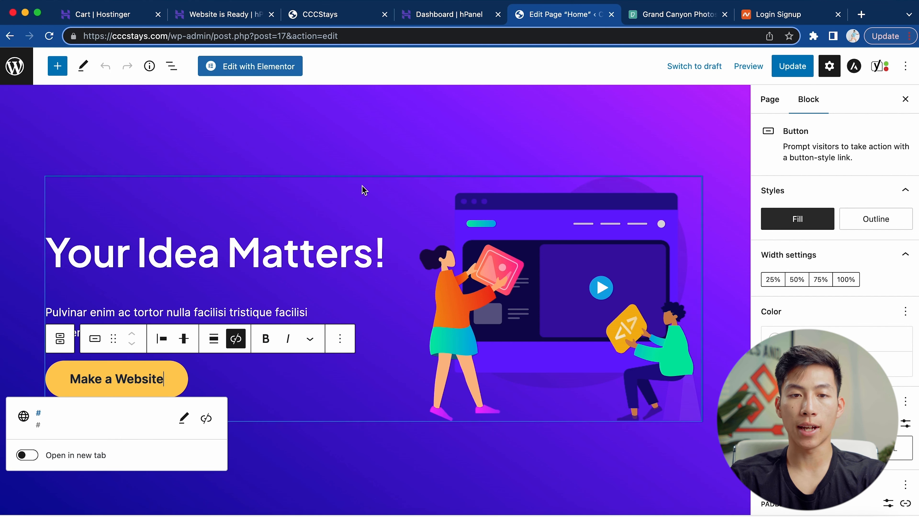
click(262, 72)
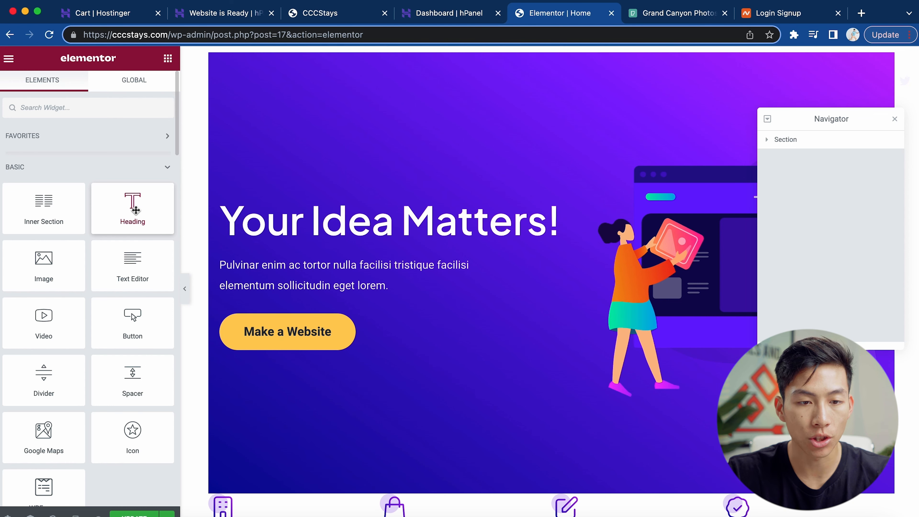
Add a Heading widget above the "Your Idea Matters!" banner and set its title to "Come and enjoy your stay at CCCStays".
drag(135, 206, 412, 74)
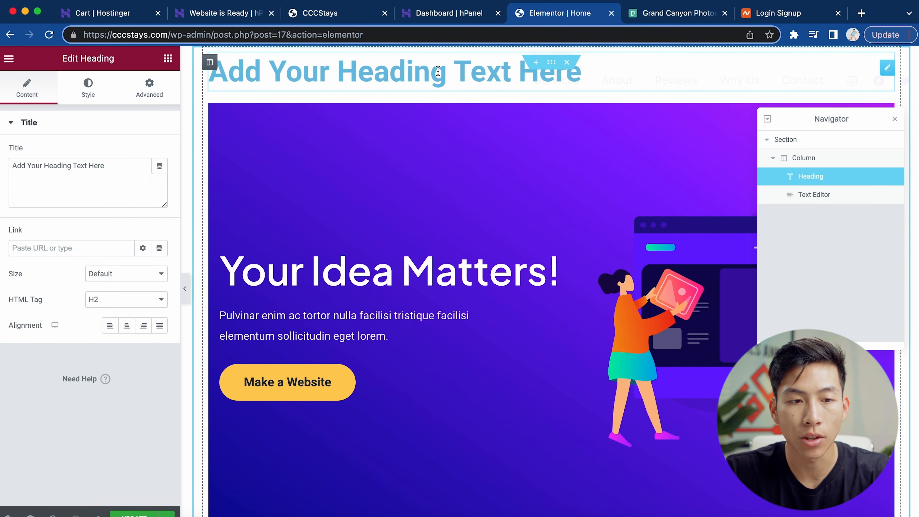
click(113, 172)
key(super+a)
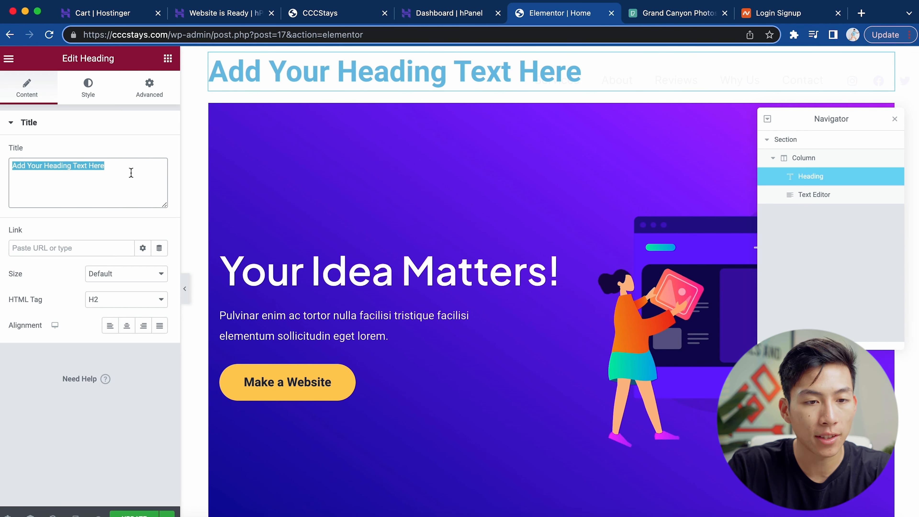
text(Com)
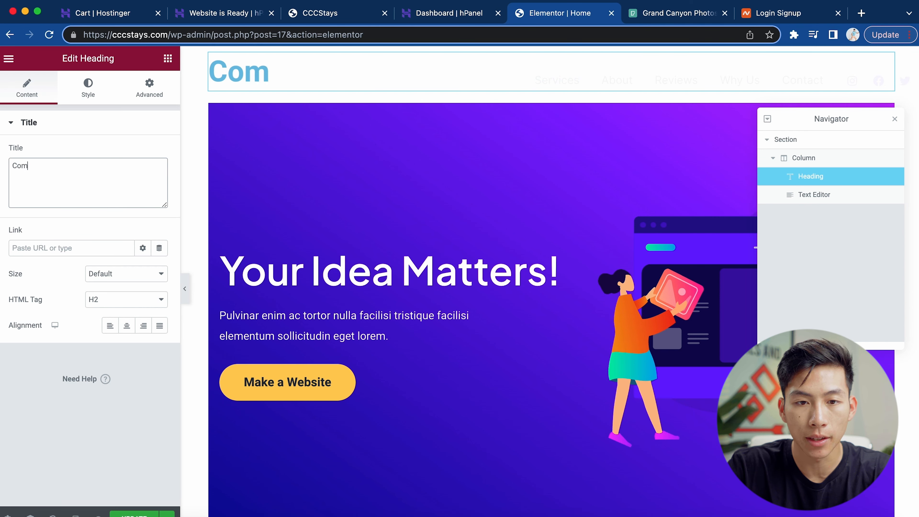
text(e and enjoy your )
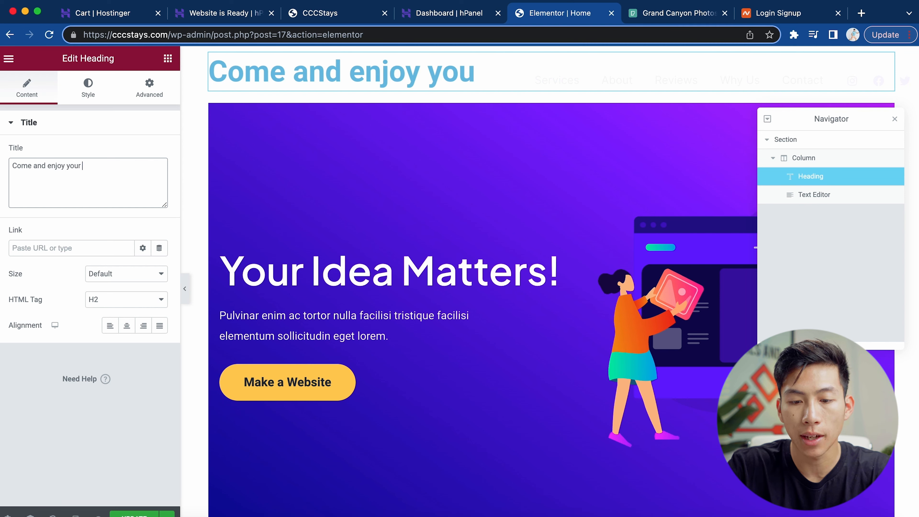
text(stay at CCCStays)
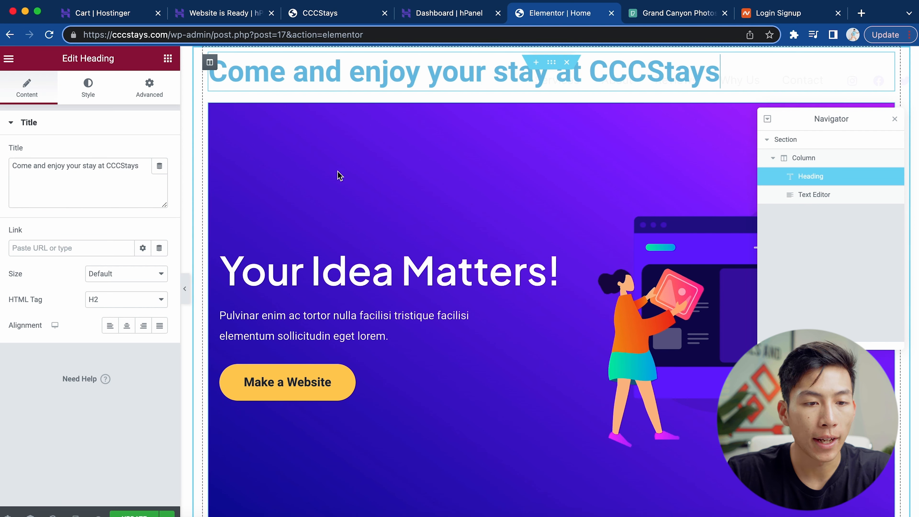
Set the new heading's size to XXL and center its alignment.
click(92, 275)
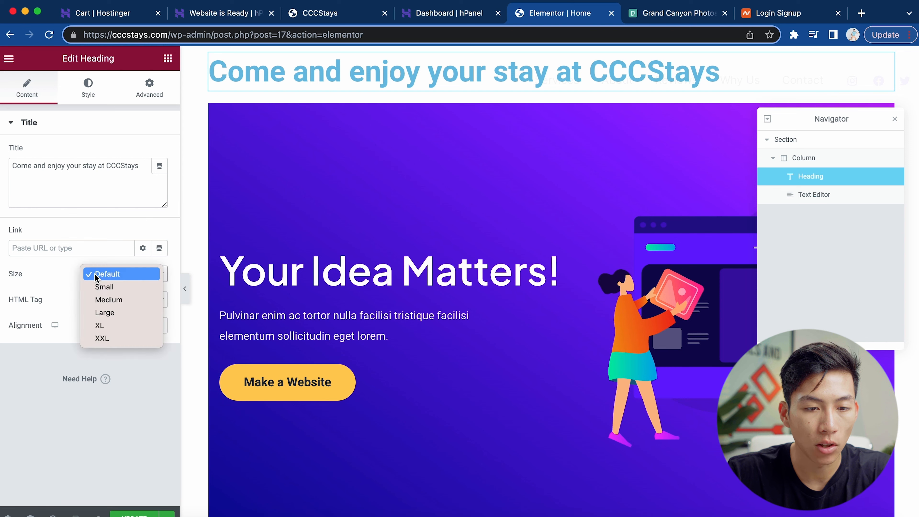
click(114, 335)
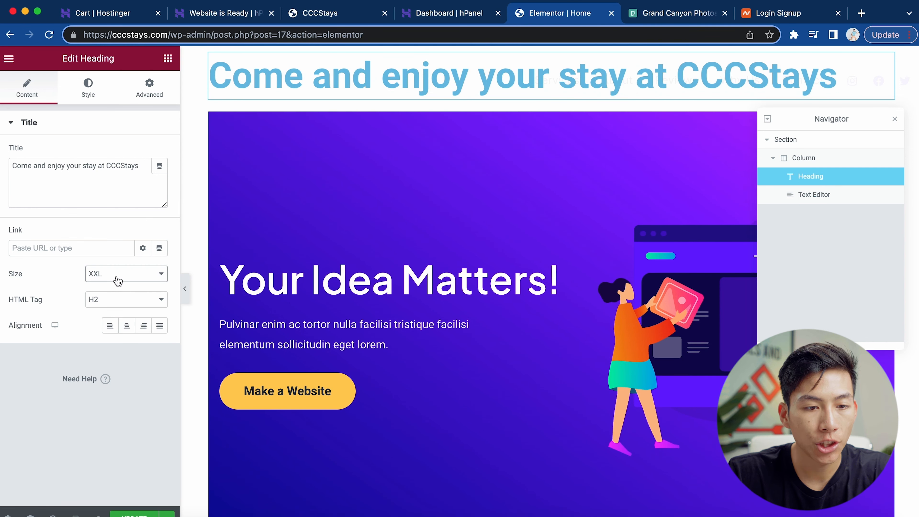
click(126, 326)
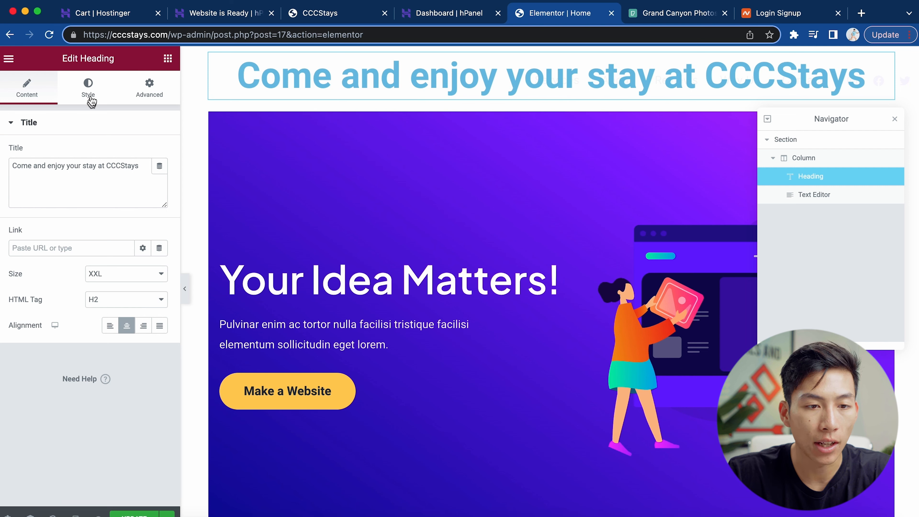
Look through the heading's blend modes and set its text color to black.
click(89, 84)
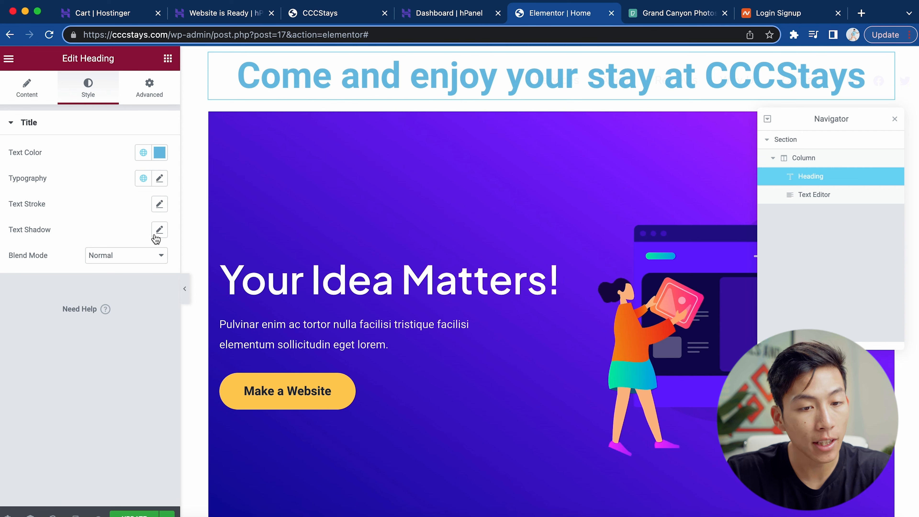
click(145, 255)
click(54, 264)
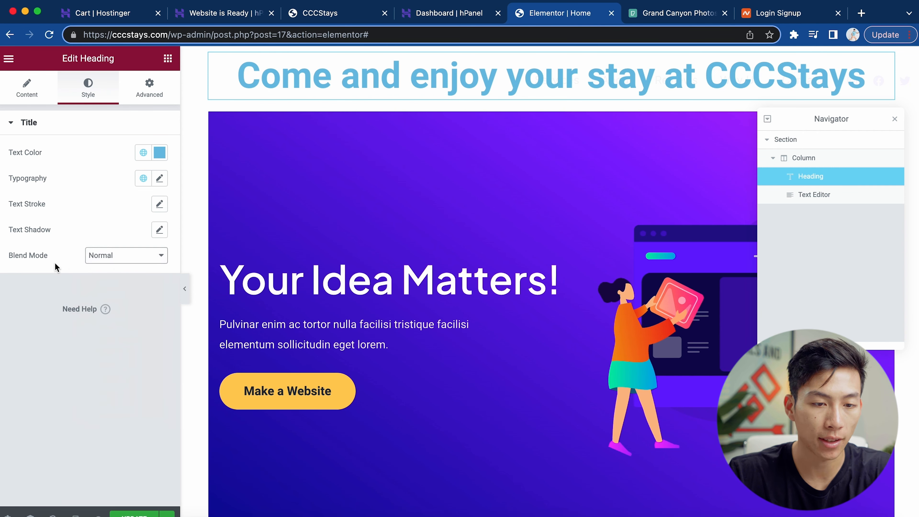
click(104, 254)
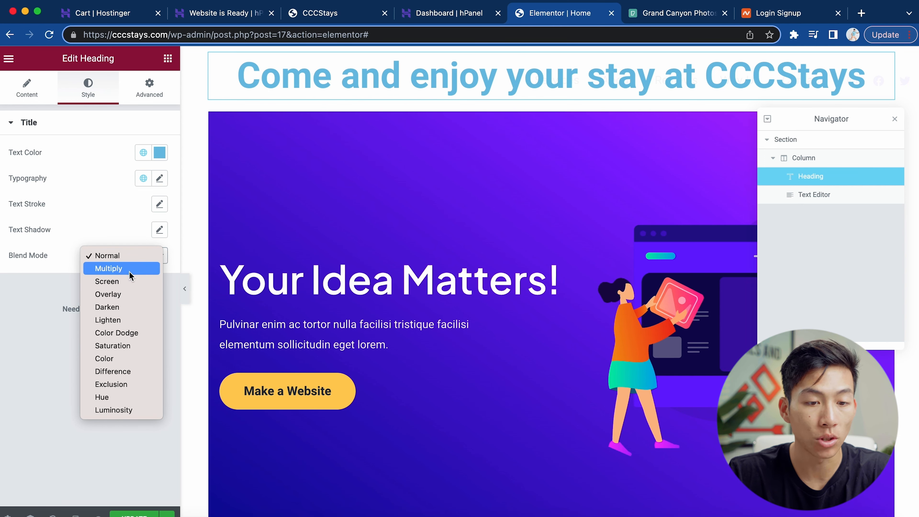
click(117, 204)
click(159, 152)
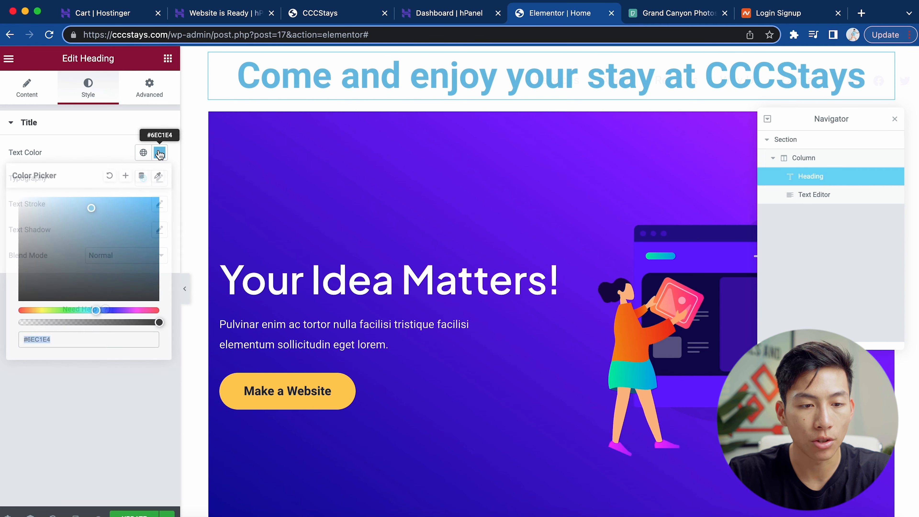
click(84, 276)
Examine the heading's advanced layout settings and the entrance animations offered under Motion Effects, leaving the animation unselected.
click(150, 89)
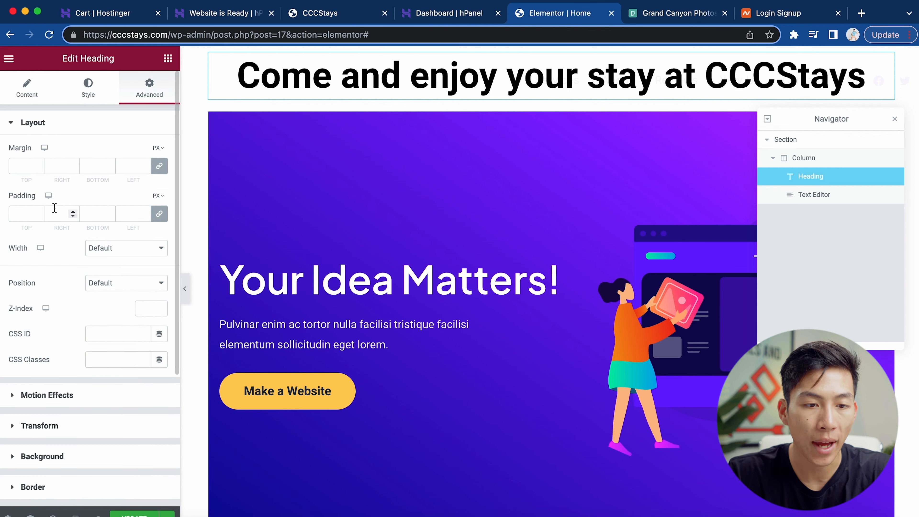
scroll(89, 220, down, 1)
scroll(90, 220, down, 5)
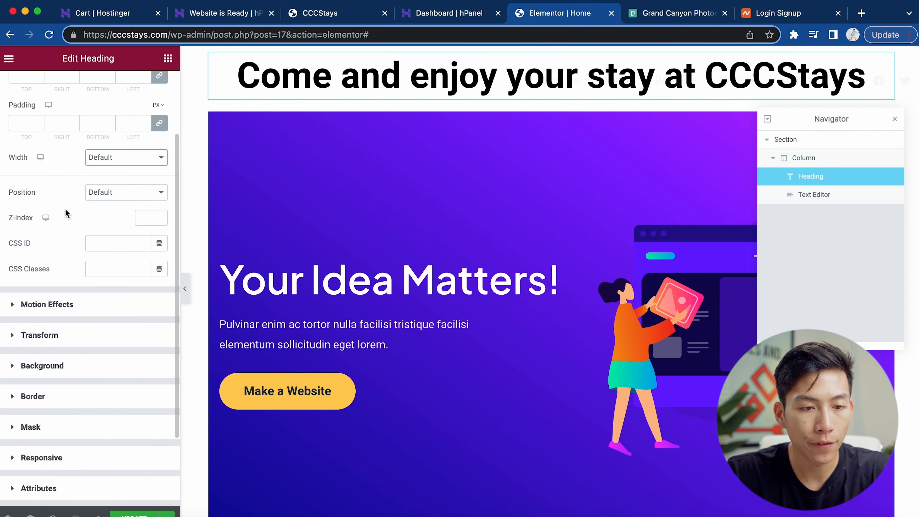
scroll(65, 213, down, 6)
click(20, 207)
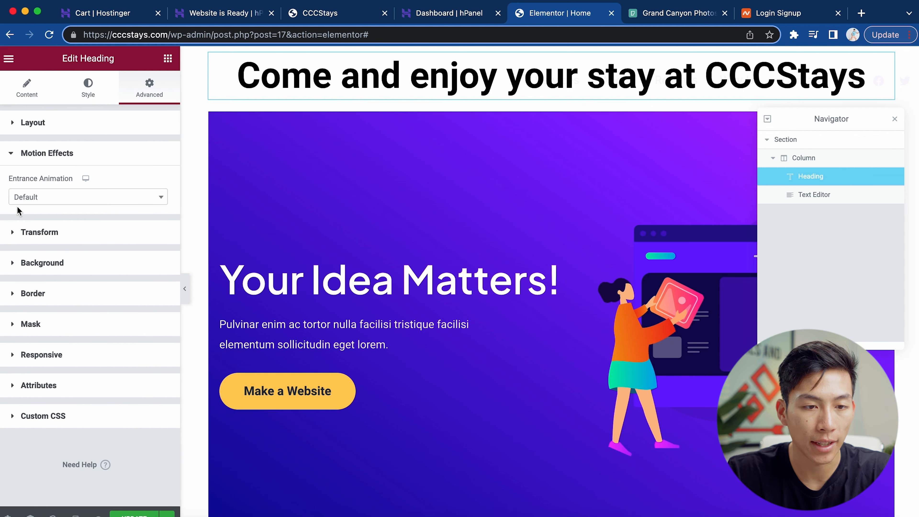
click(54, 197)
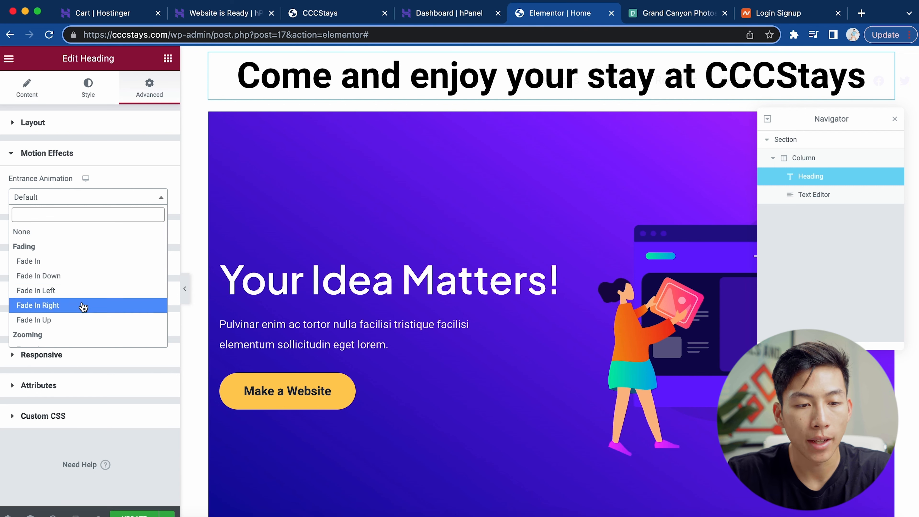
scroll(83, 320, down, 4)
scroll(82, 321, down, 10)
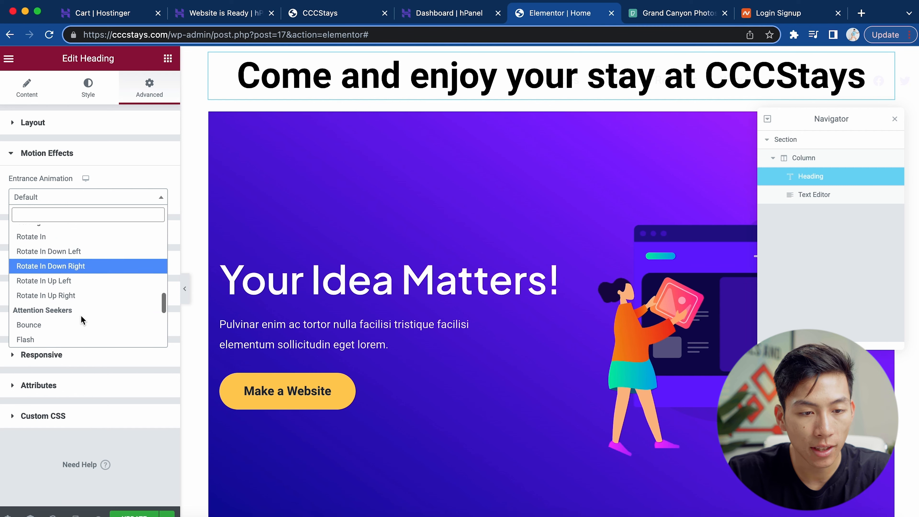
scroll(82, 319, down, 3)
scroll(72, 311, down, 2)
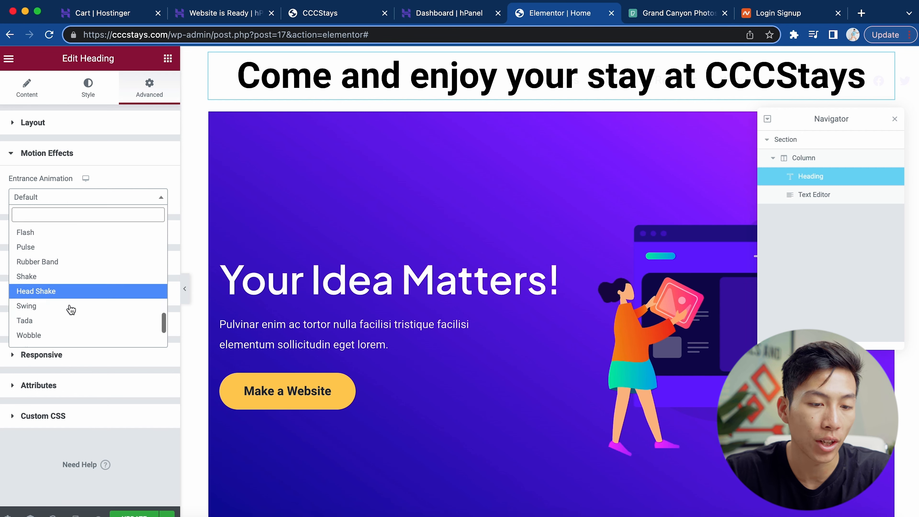
click(128, 454)
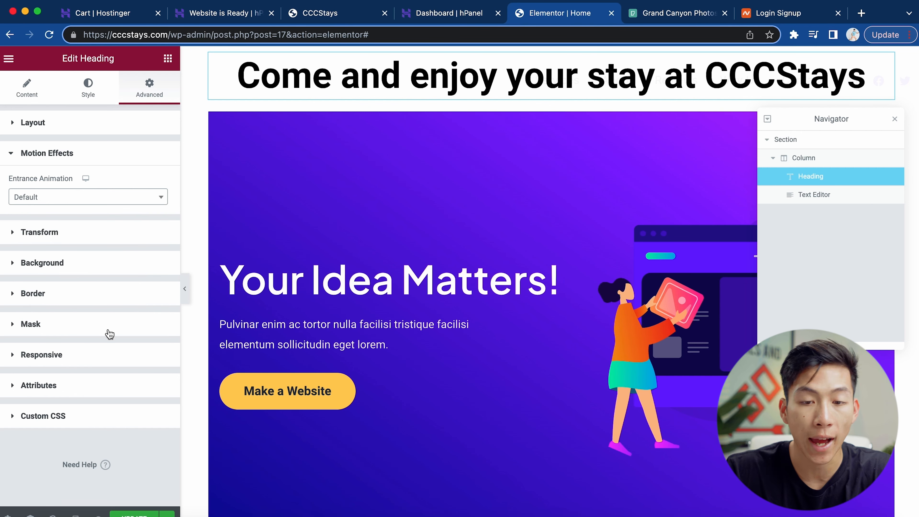
Review the heading's Transform options and choose the background type that offers a color and an image.
click(46, 239)
scroll(92, 268, down, 2)
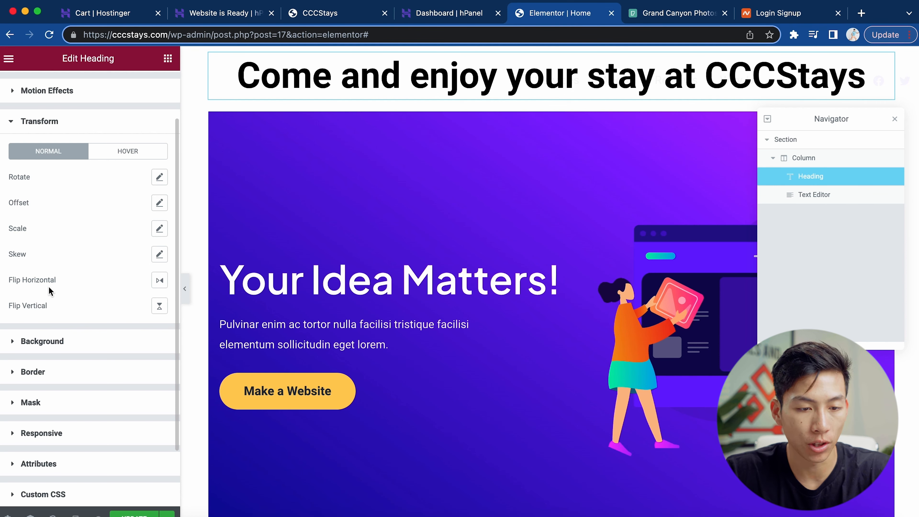
click(42, 341)
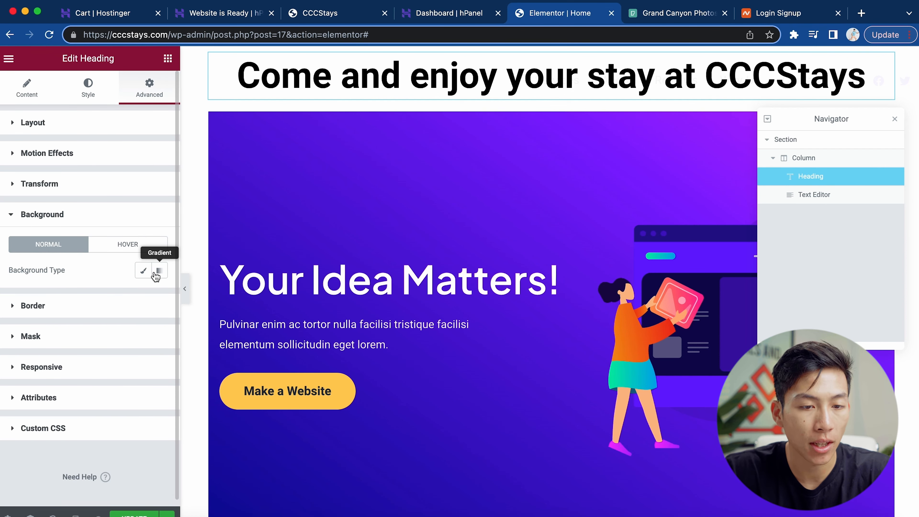
click(146, 274)
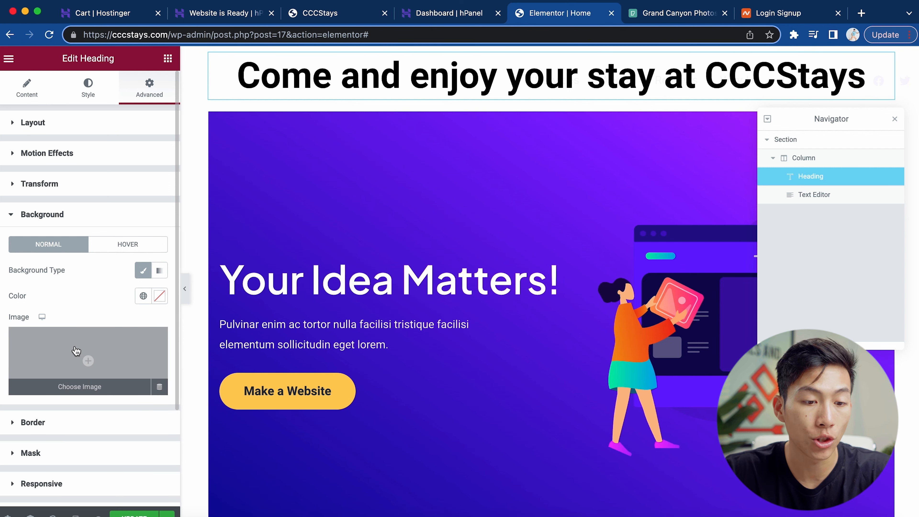
Try the Solid, Double and Dotted border types on the heading and restore the Default border type.
scroll(101, 359, down, 3)
click(72, 307)
scroll(72, 302, down, 2)
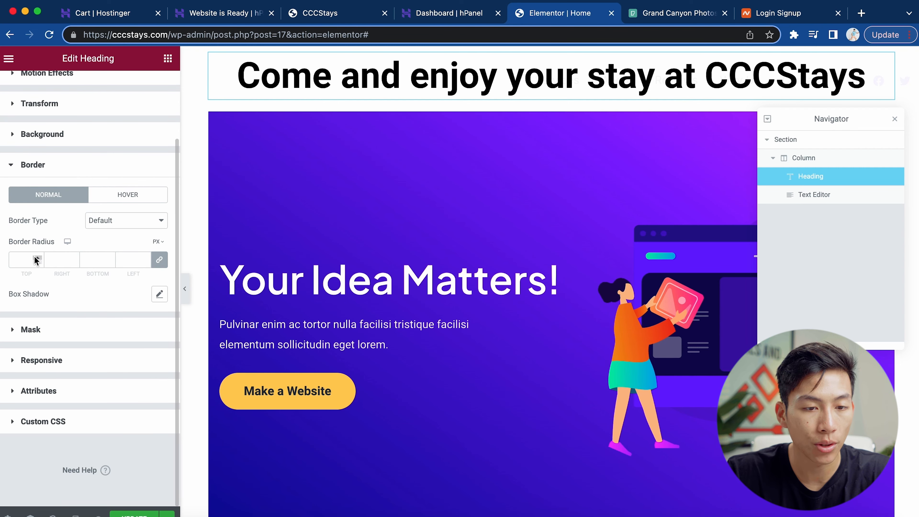
click(102, 224)
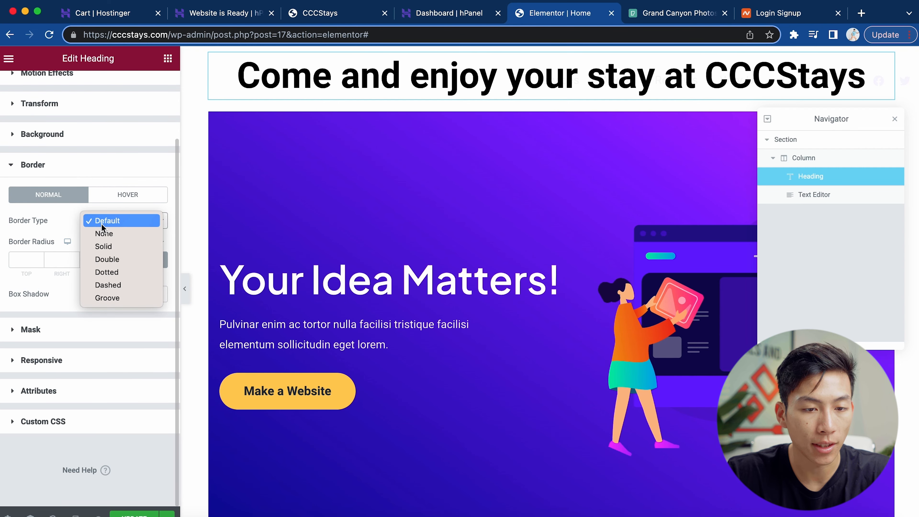
click(121, 247)
click(137, 218)
click(125, 232)
click(127, 221)
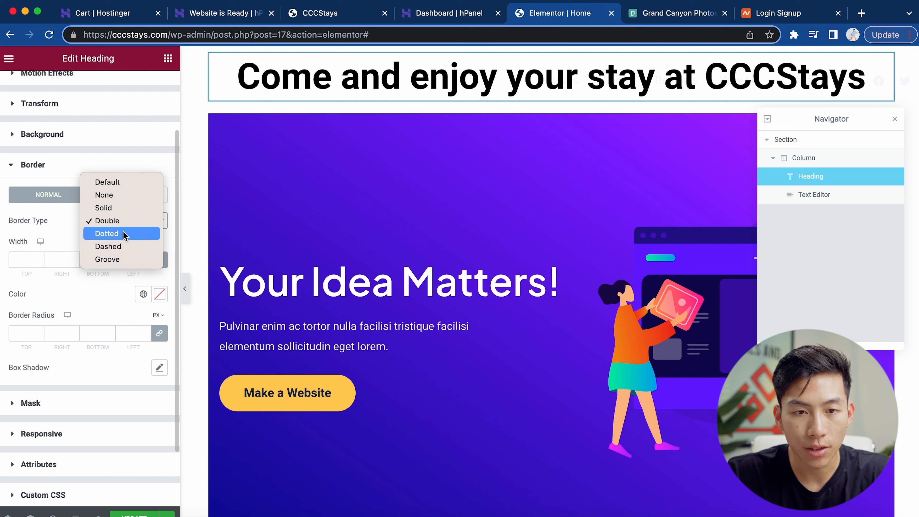
click(125, 234)
click(137, 221)
click(136, 171)
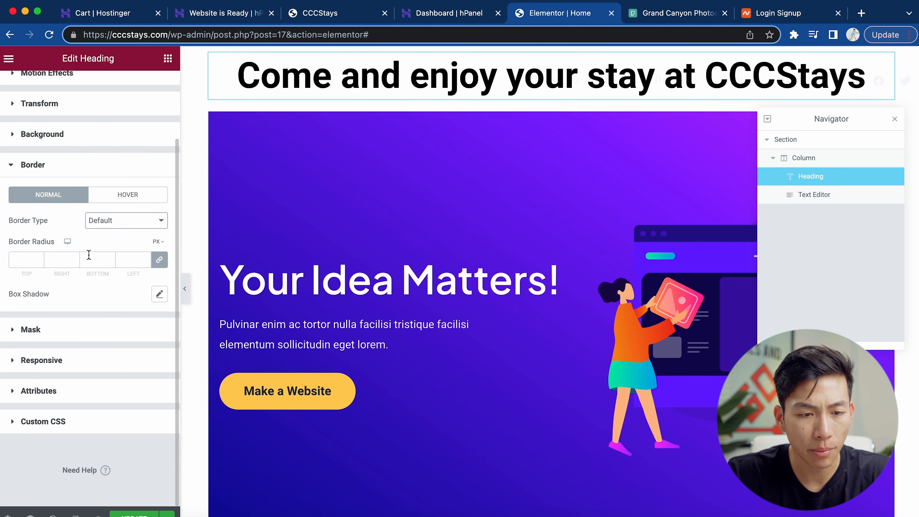
Try a Circle mask on the heading, look through the other mask shapes and turn the mask off again.
click(65, 331)
click(149, 304)
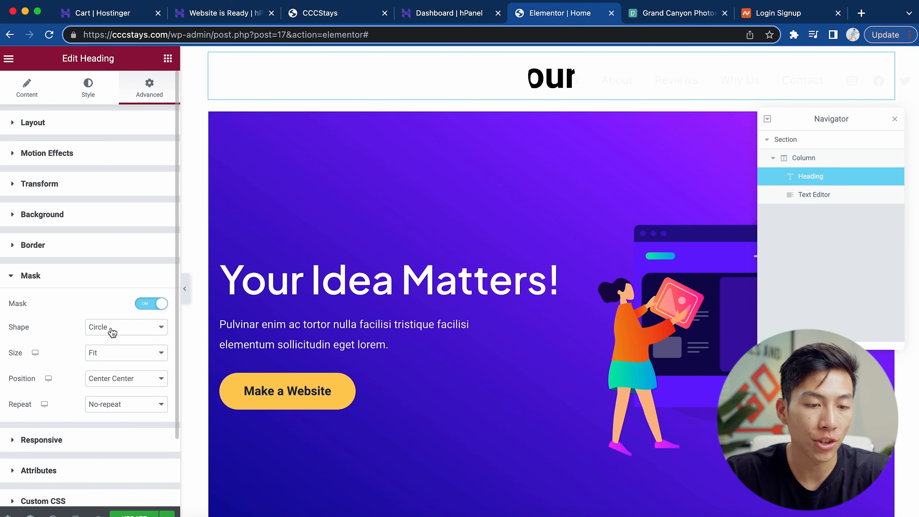
click(130, 331)
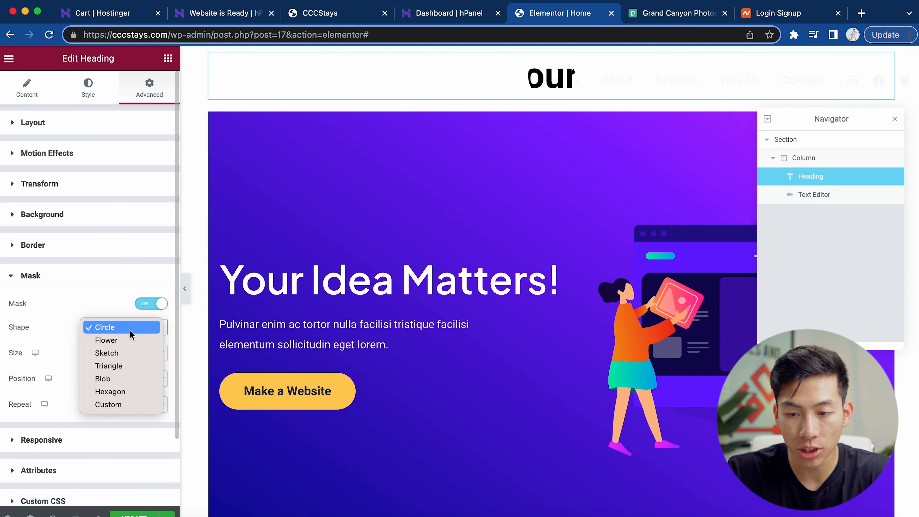
click(737, 331)
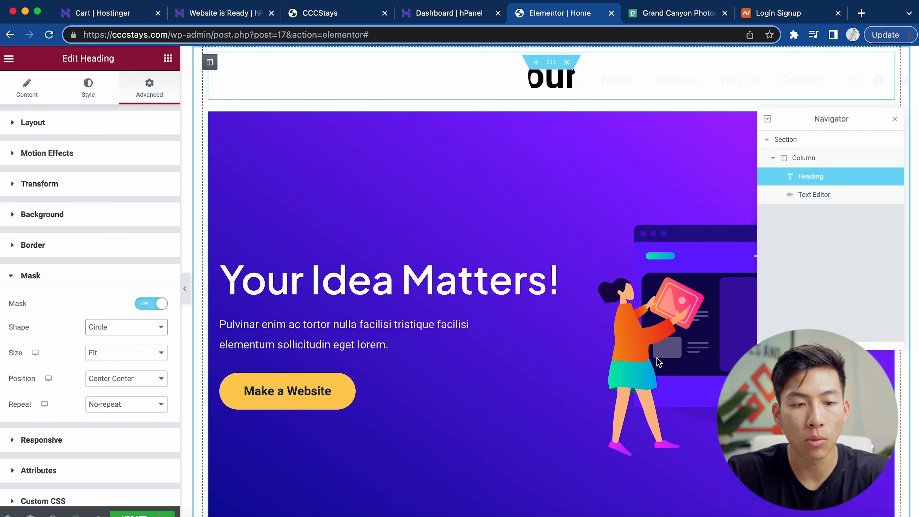
click(151, 327)
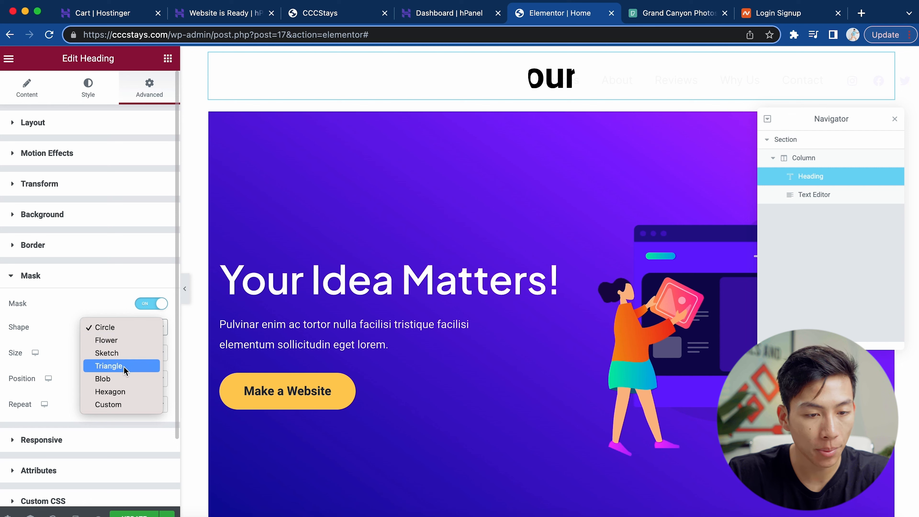
click(58, 338)
click(151, 304)
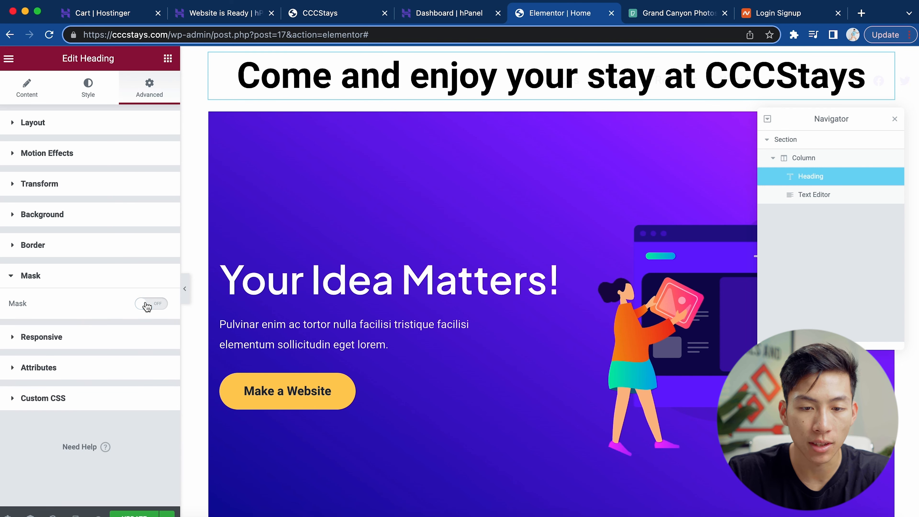
Examine the heading's Responsive, Attributes and Custom CSS settings and return to the list of widgets.
click(58, 336)
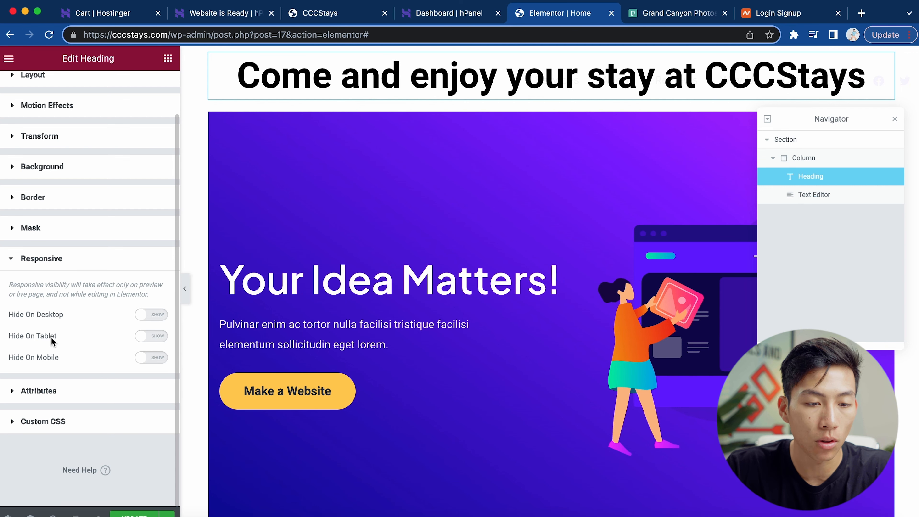
click(55, 390)
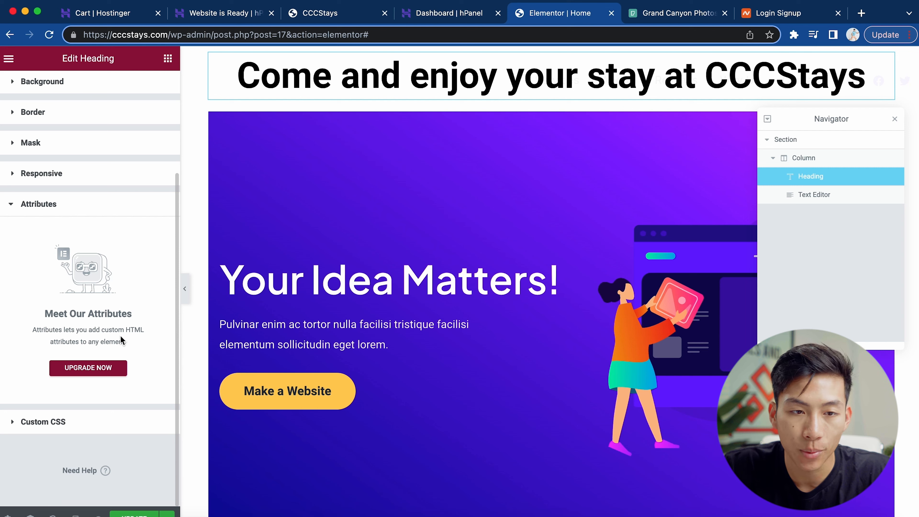
click(54, 421)
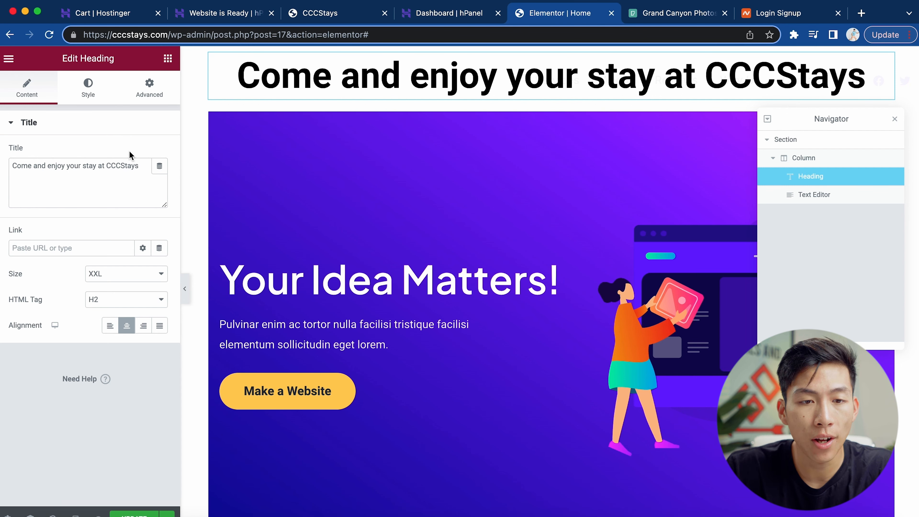
click(168, 59)
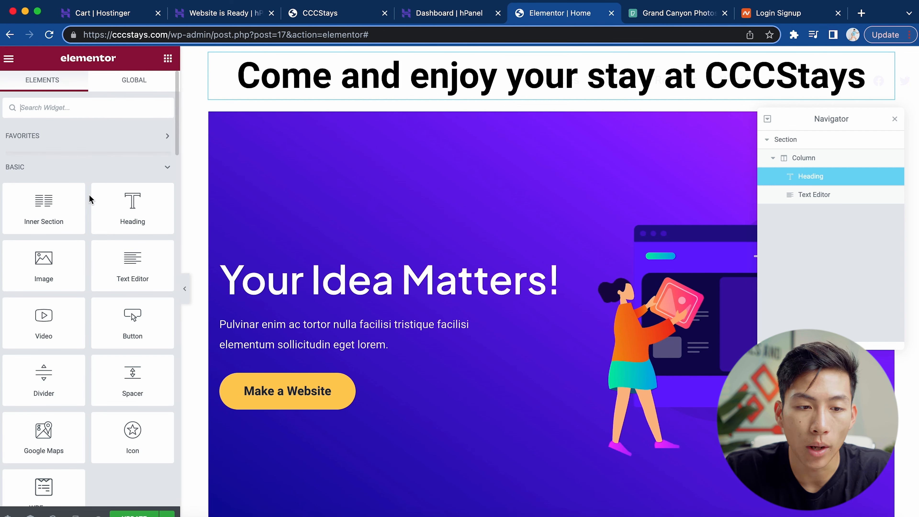
Add an Image widget between the heading and the text block, center it, and set its image size to Medium - 300 x 300.
scroll(89, 194, down, 3)
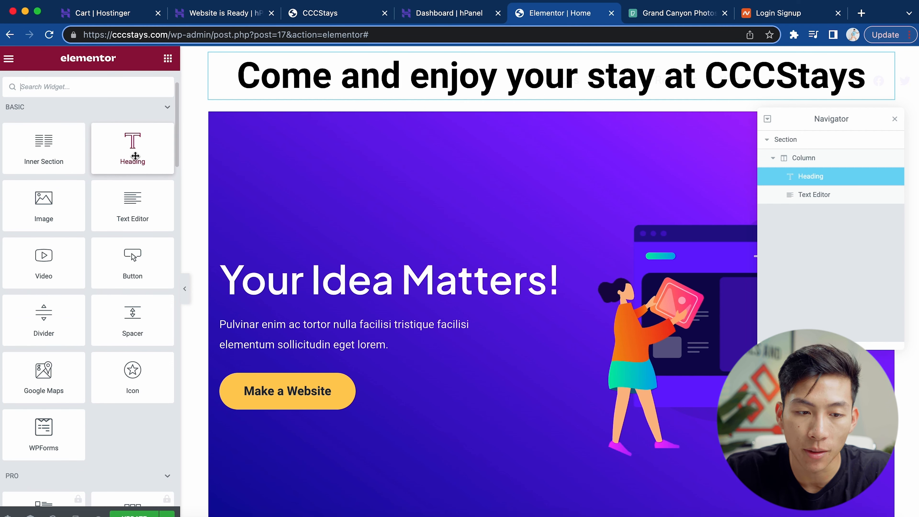
drag(39, 208, 347, 123)
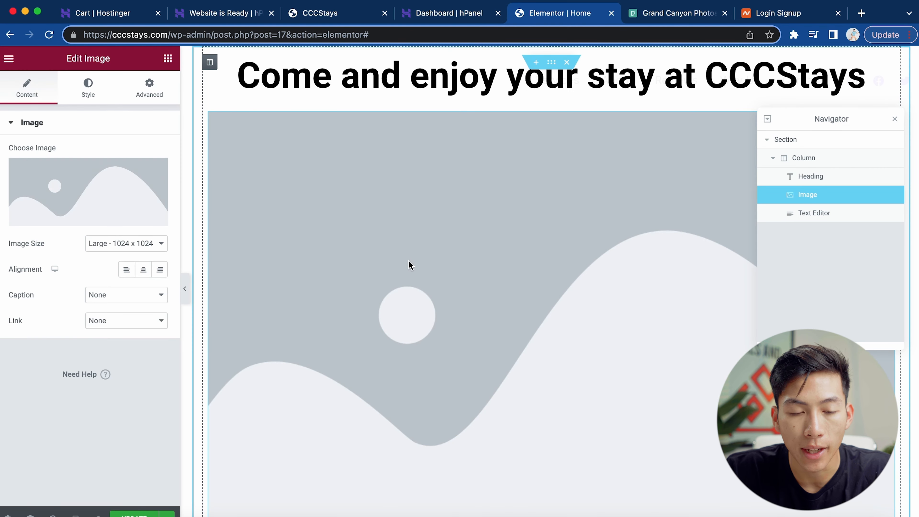
scroll(408, 263, down, 1)
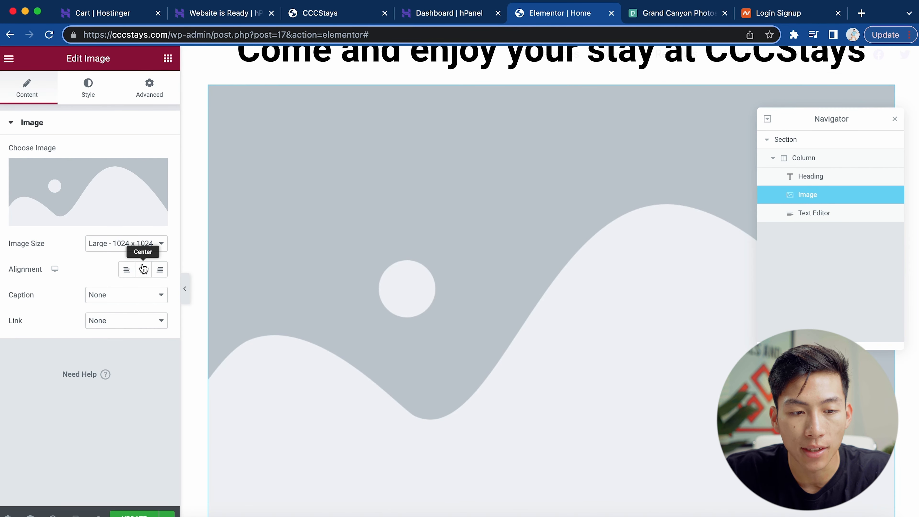
click(138, 250)
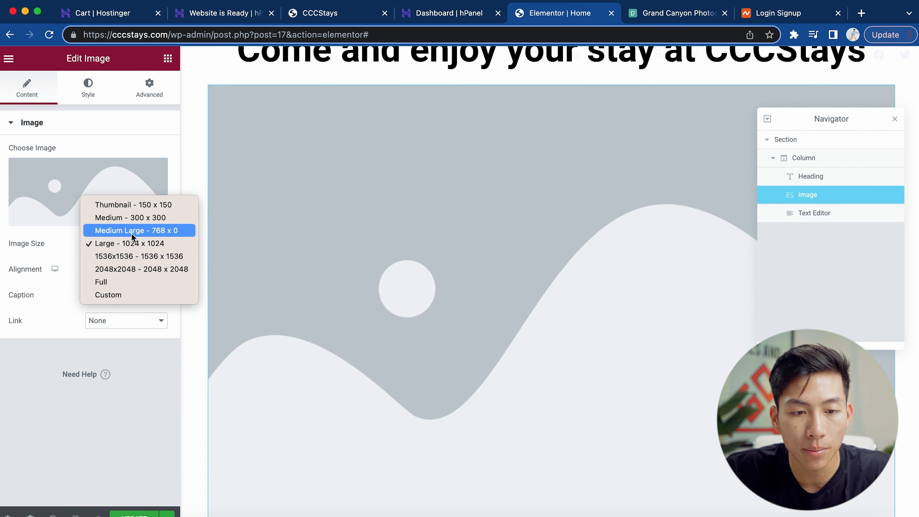
click(137, 215)
Upload the living-room photo piqsels.com-id-frwfi.jpg from the website media folder and insert it into the Image widget.
click(95, 192)
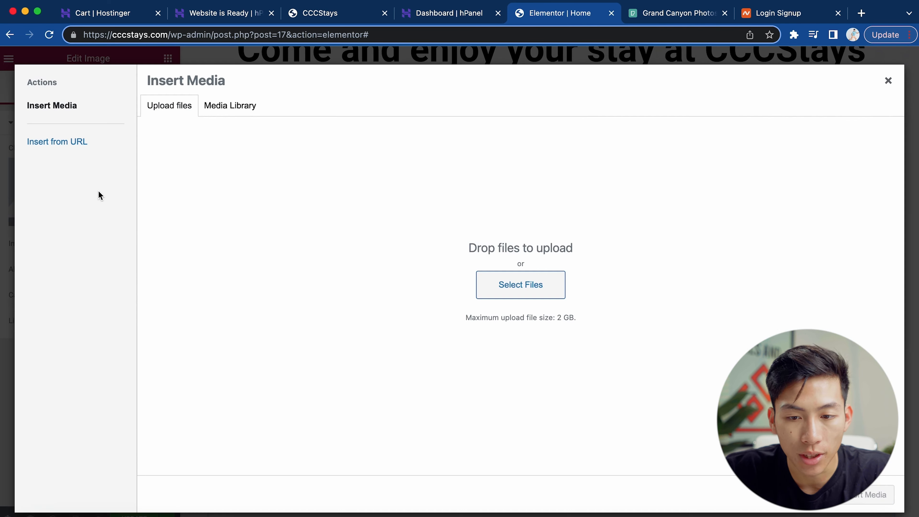
click(511, 298)
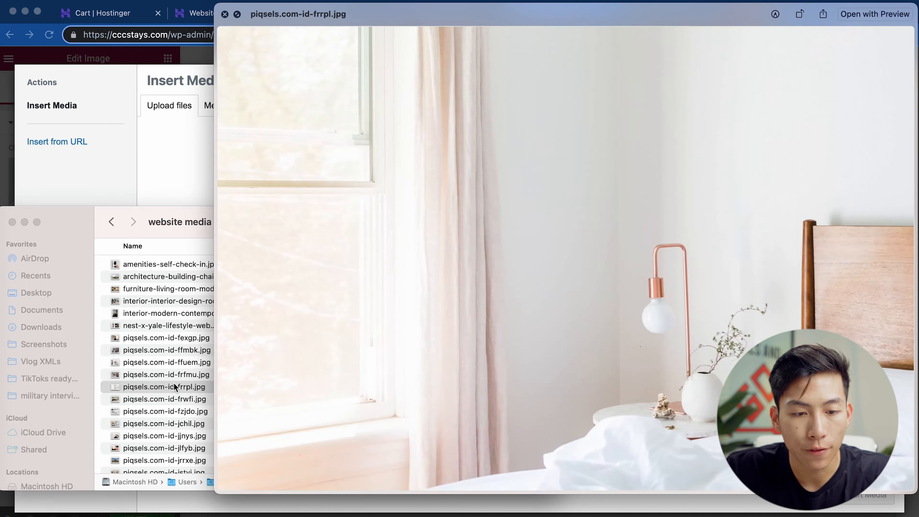
key(space)
click(199, 401)
drag(201, 402, 667, 334)
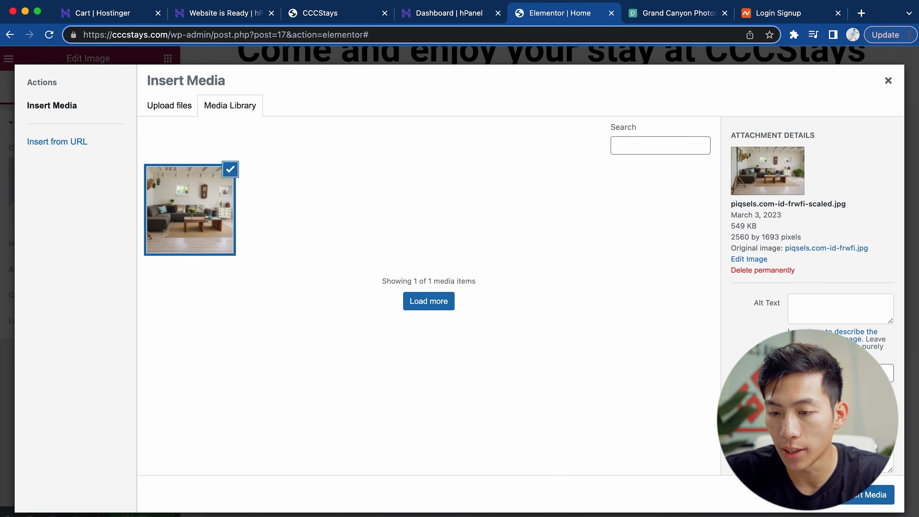
click(854, 494)
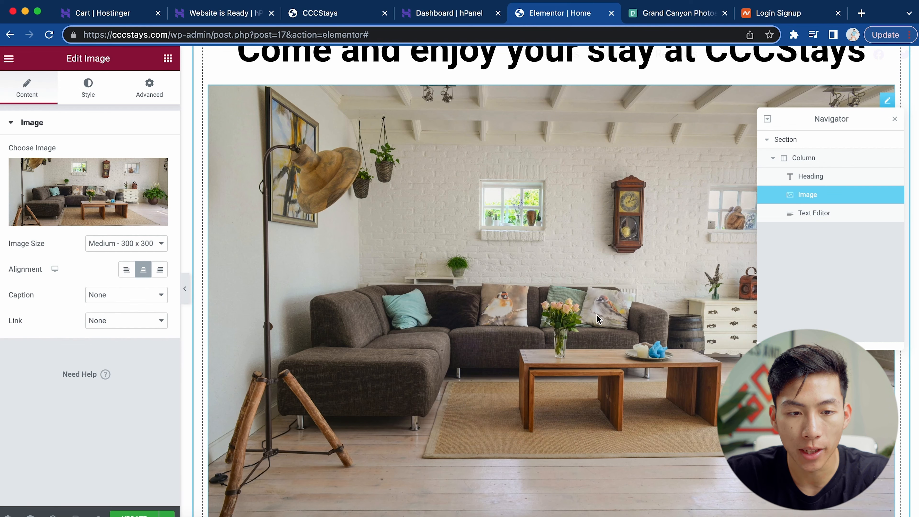
Set the living-room image's width to 100% in its style settings.
click(87, 94)
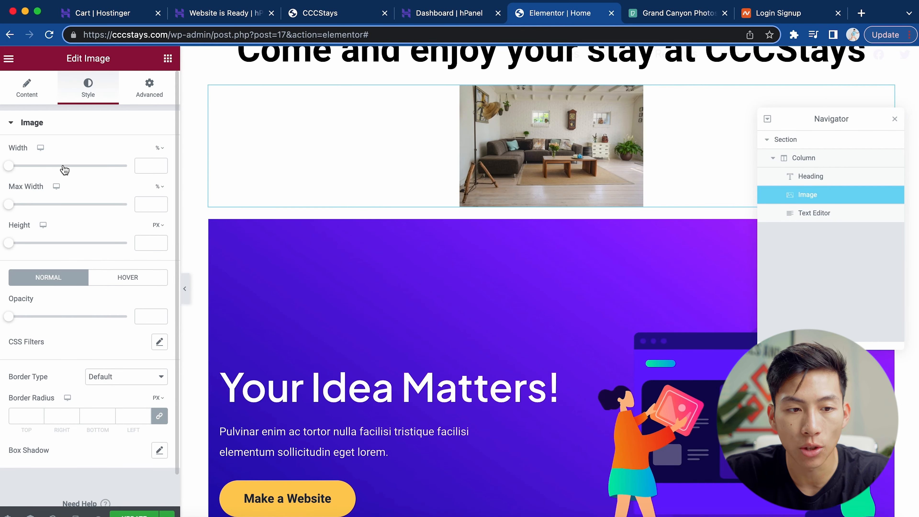
drag(9, 165, 32, 166)
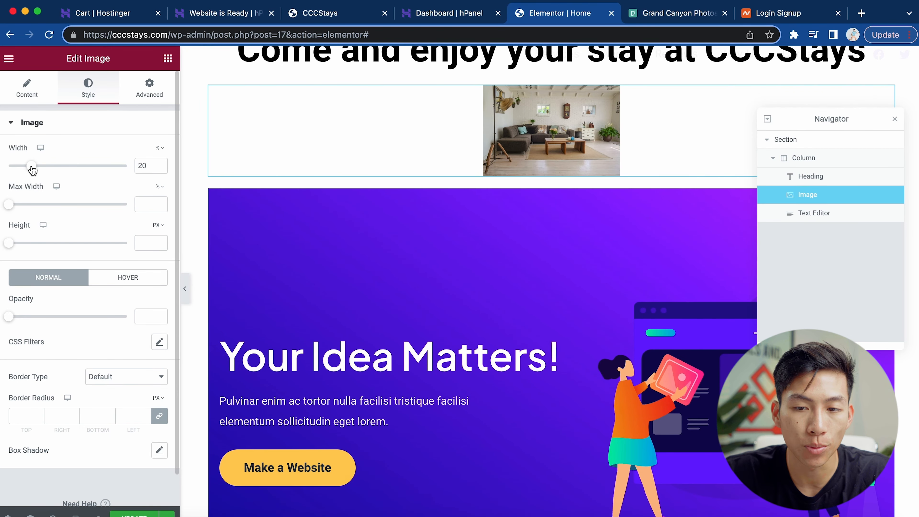
drag(32, 166, 127, 166)
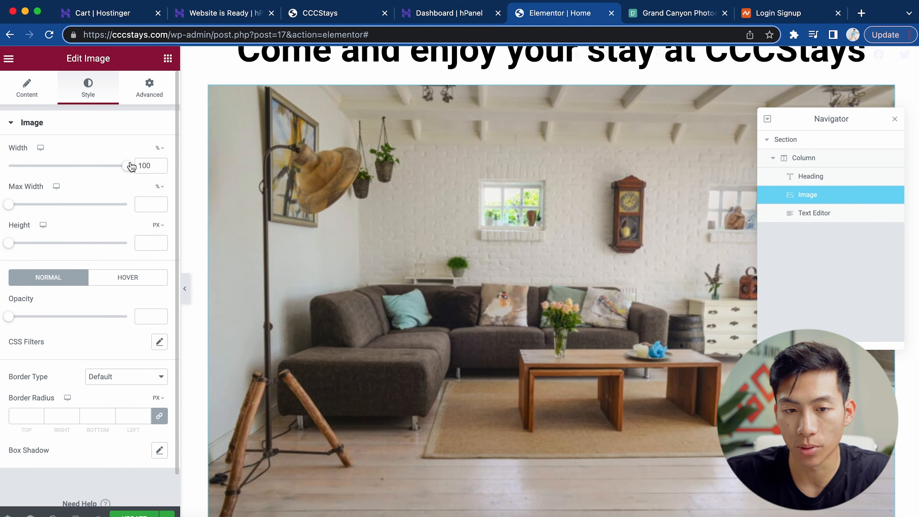
Try the Circle, Flower and Triangle mask shapes on the living-room image.
click(149, 95)
scroll(69, 301, down, 5)
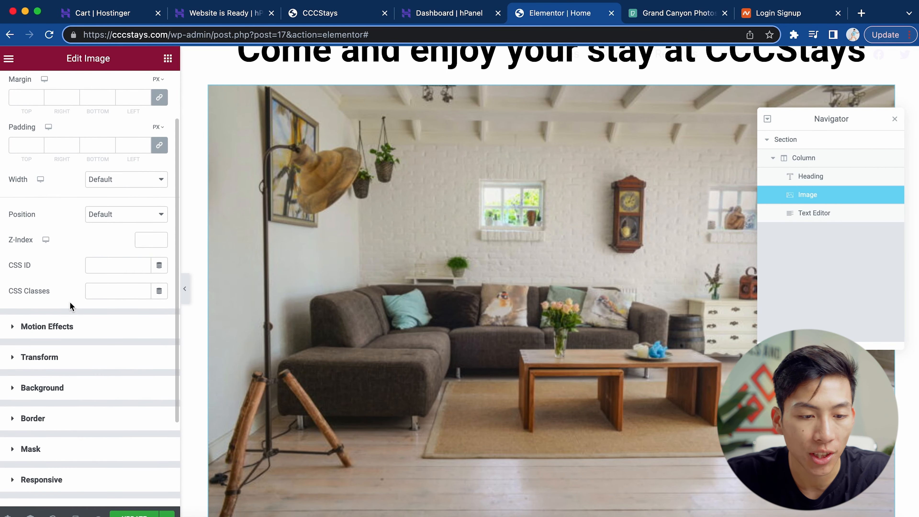
scroll(72, 307, down, 2)
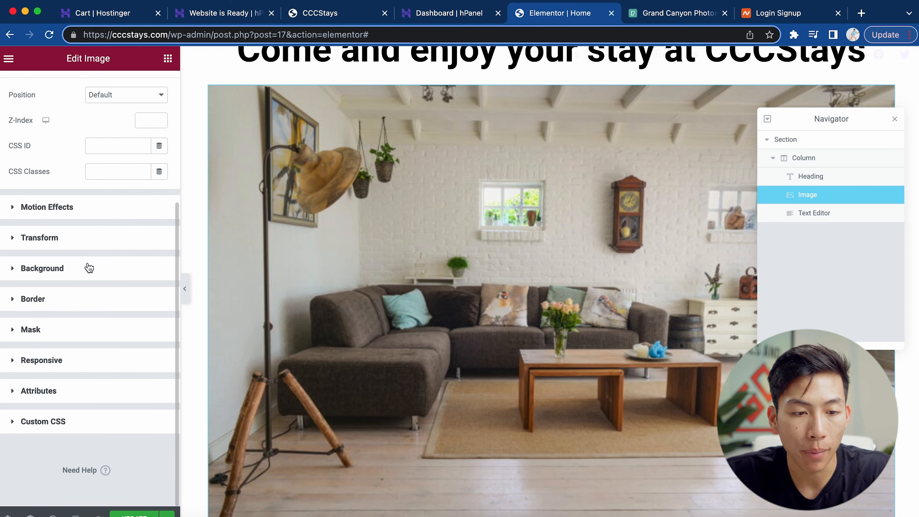
click(70, 331)
click(148, 304)
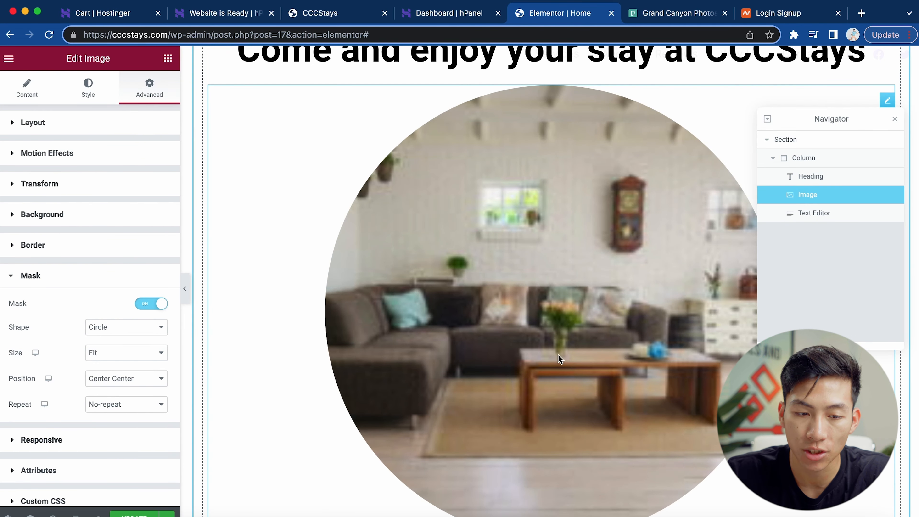
click(162, 328)
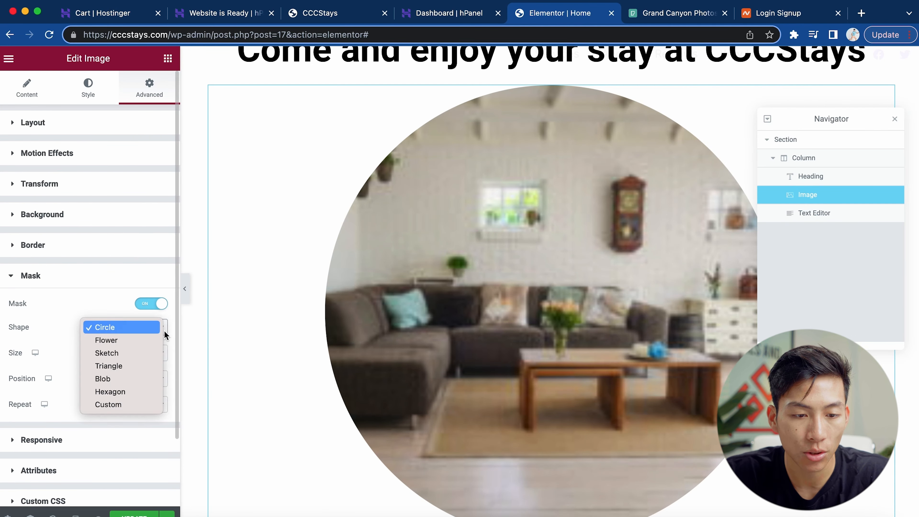
click(144, 339)
click(125, 327)
click(123, 350)
click(125, 327)
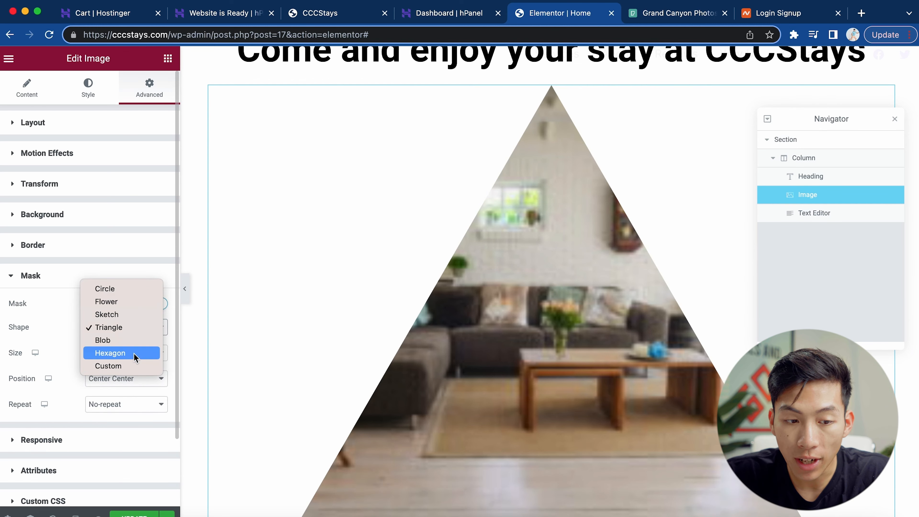
click(132, 365)
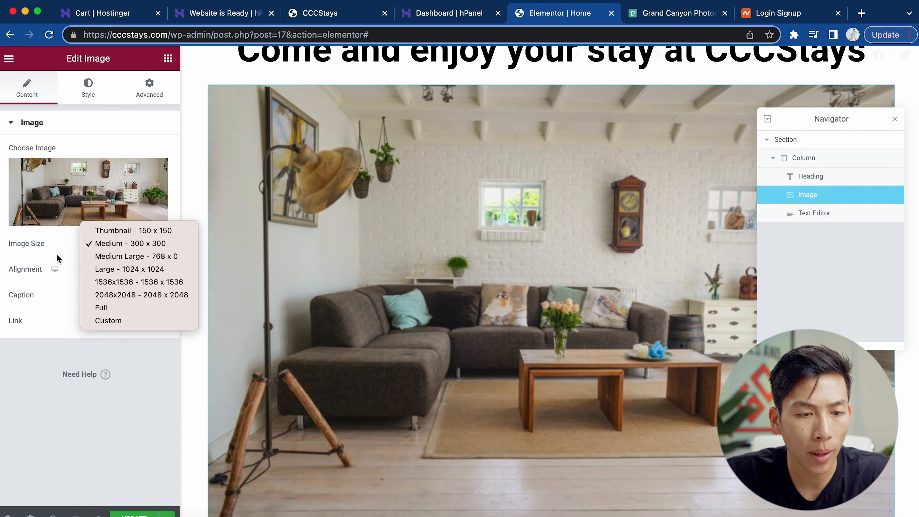
Change the living-room image's size option to Full.
click(123, 242)
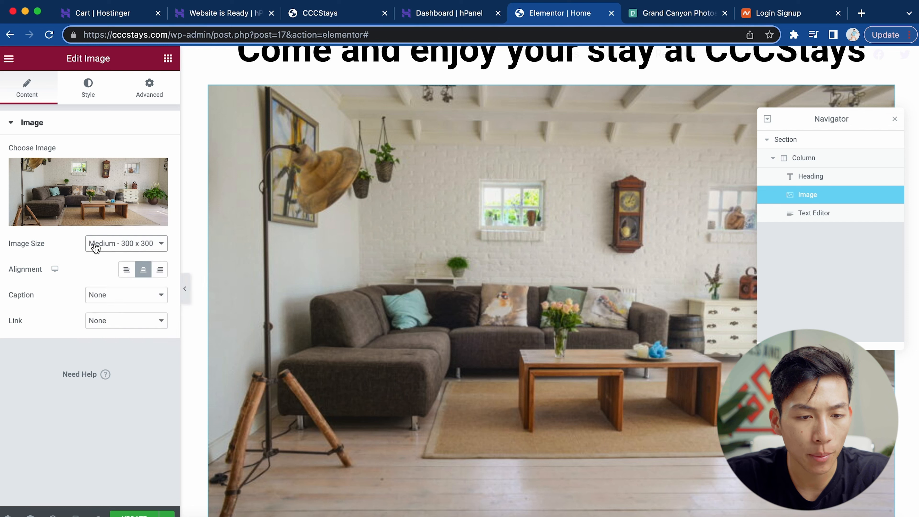
click(123, 242)
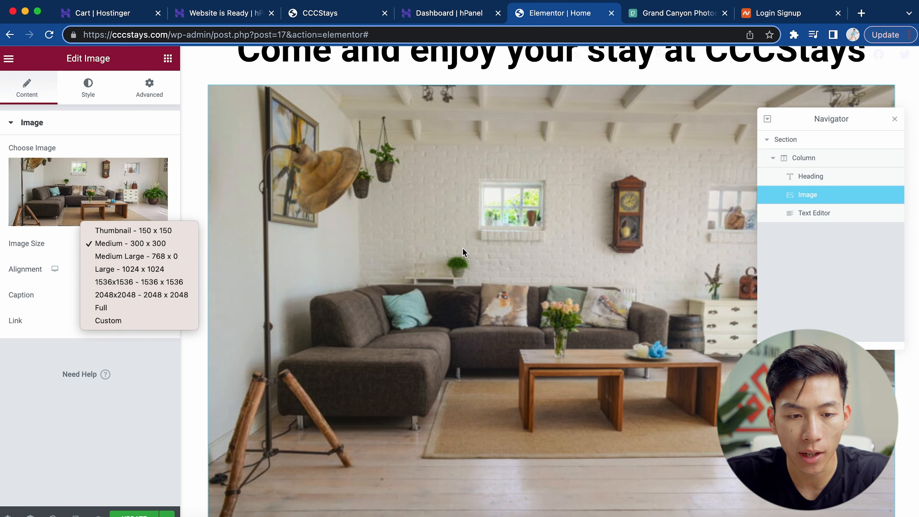
click(109, 307)
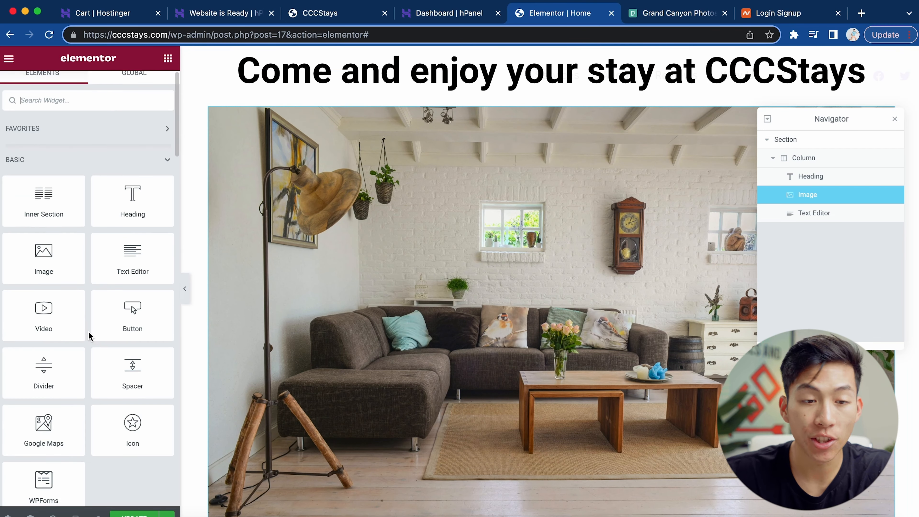
Look through the Basic, Pro and General widgets available for the page.
scroll(88, 333, down, 1)
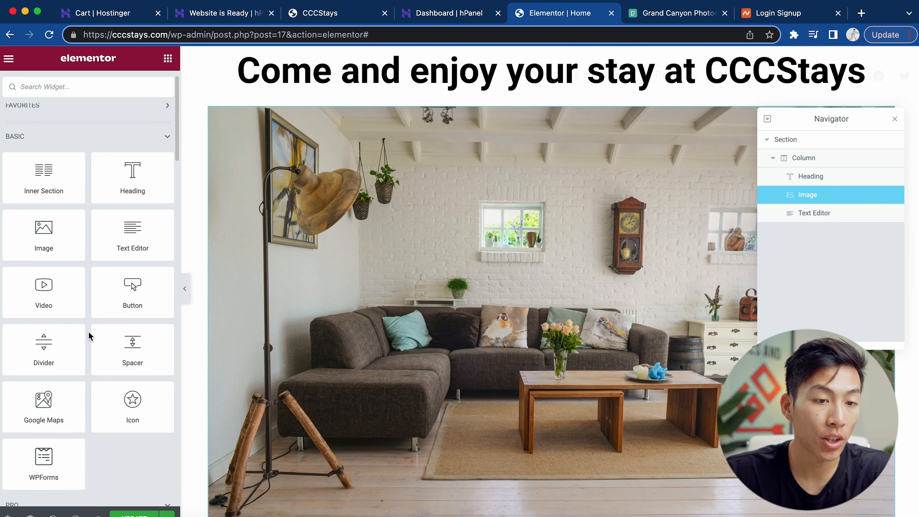
scroll(88, 332, down, 2)
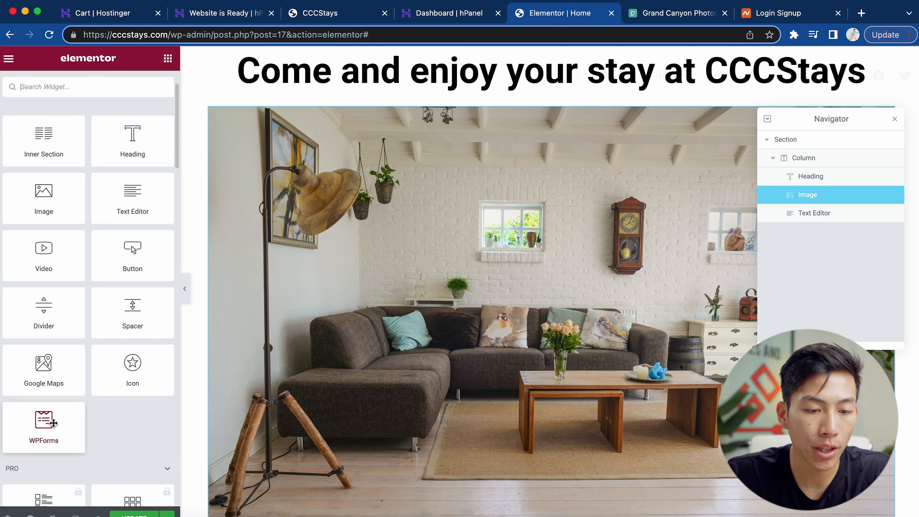
scroll(87, 427, down, 10)
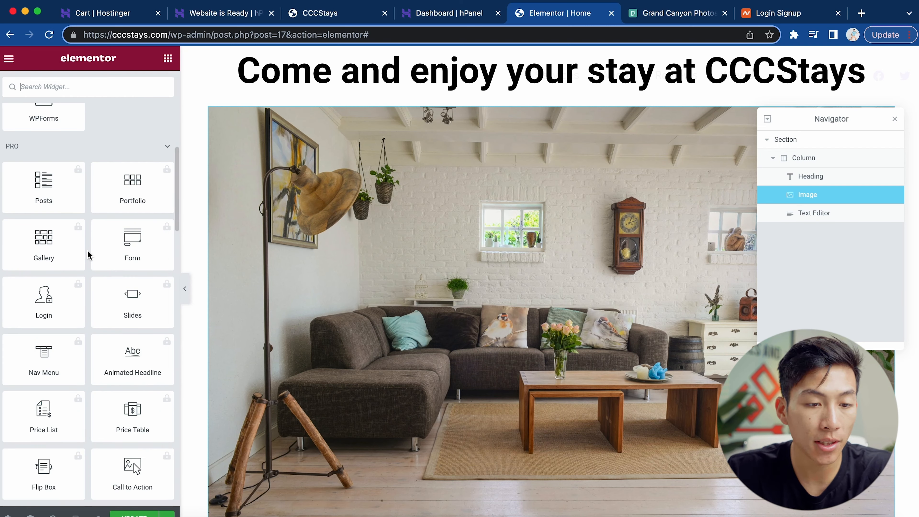
scroll(87, 253, down, 2)
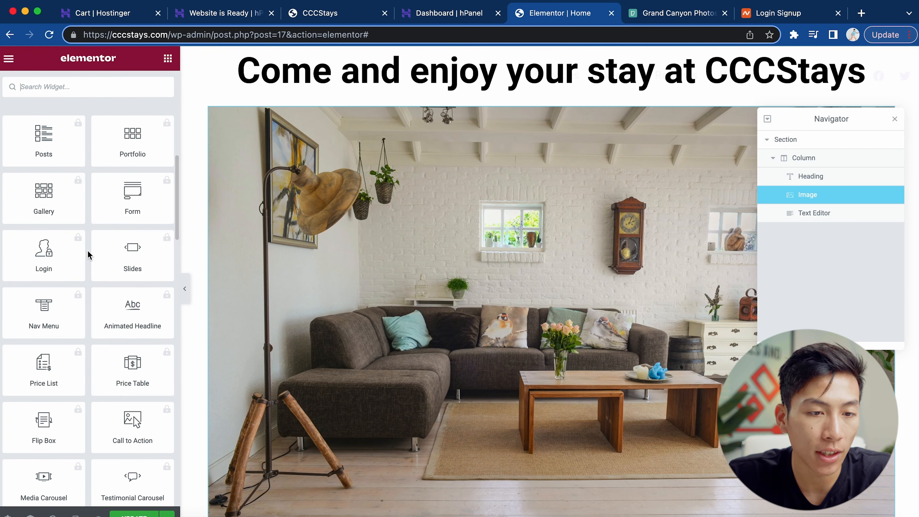
scroll(88, 244, down, 20)
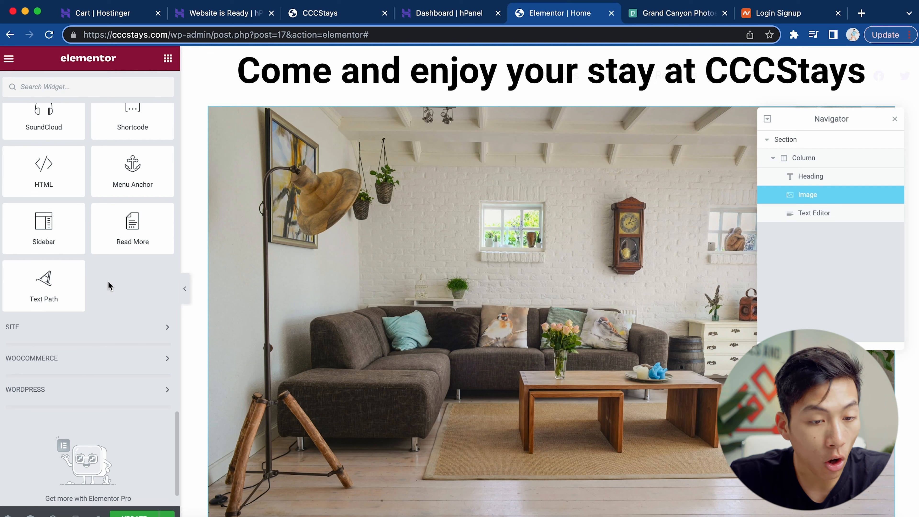
Expand the WooCommerce widget category and look through its product widgets.
click(81, 314)
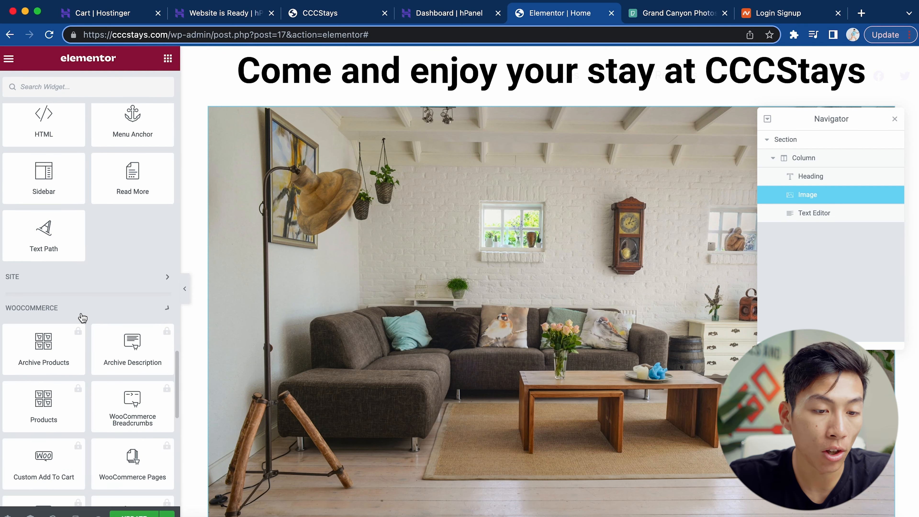
click(83, 317)
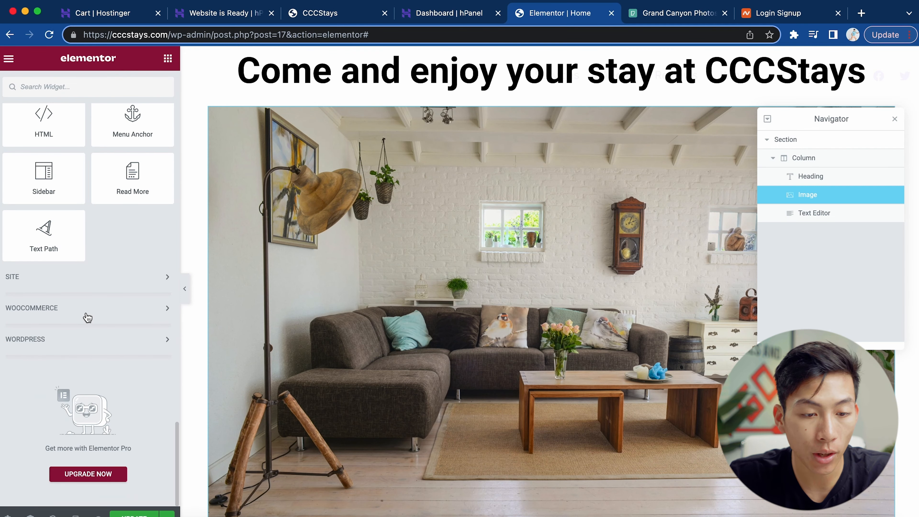
click(102, 317)
scroll(94, 336, down, 8)
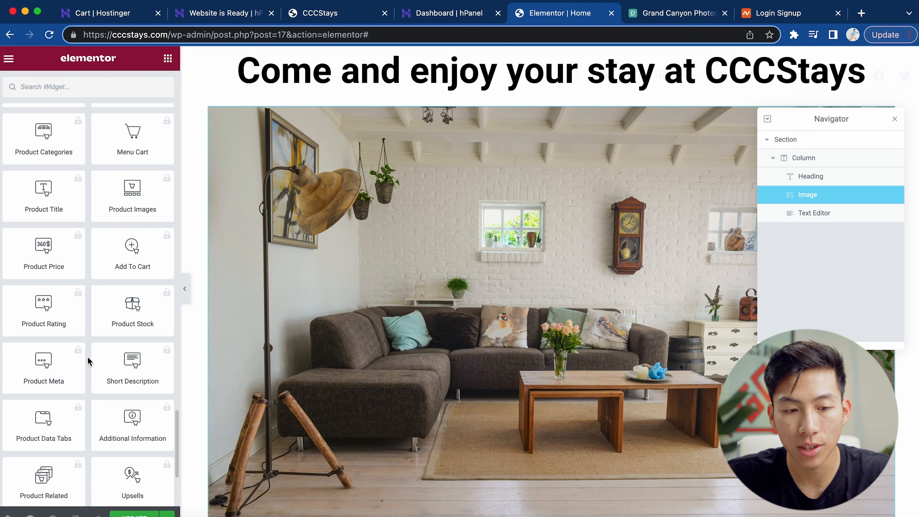
scroll(89, 360, down, 2)
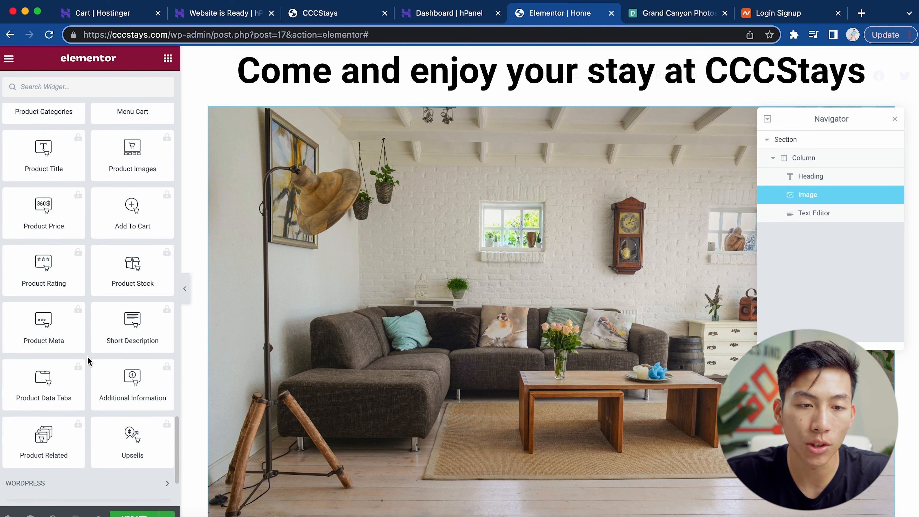
scroll(89, 360, up, 10)
scroll(89, 361, up, 2)
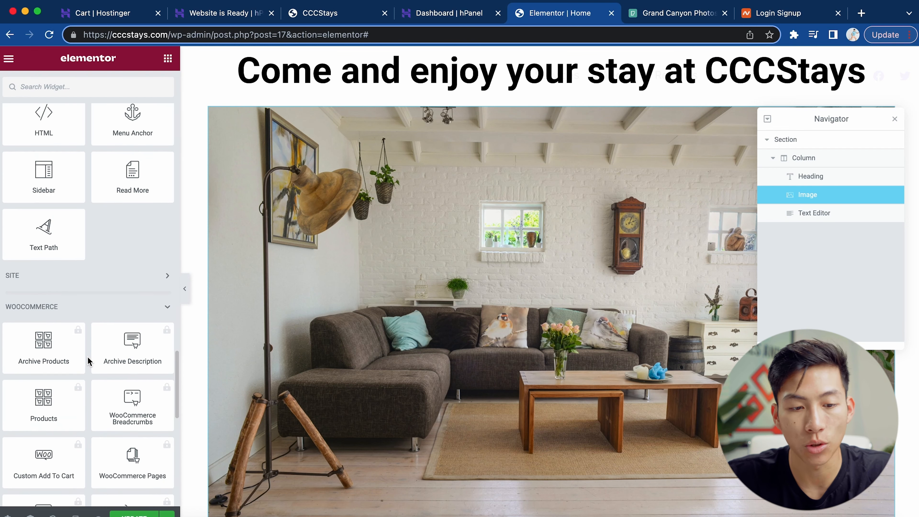
scroll(89, 361, down, 1)
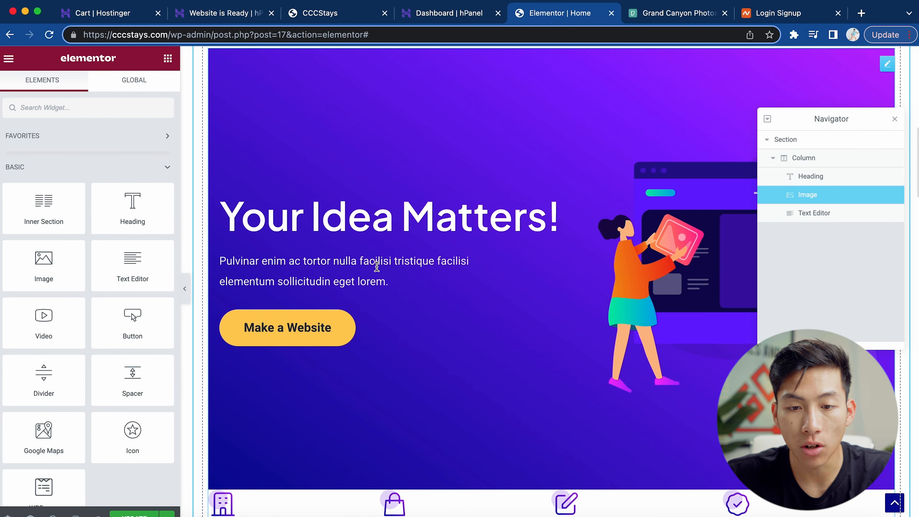
Open the content settings of the "Your Idea Matters!" text block on the page.
scroll(369, 247, up, 1)
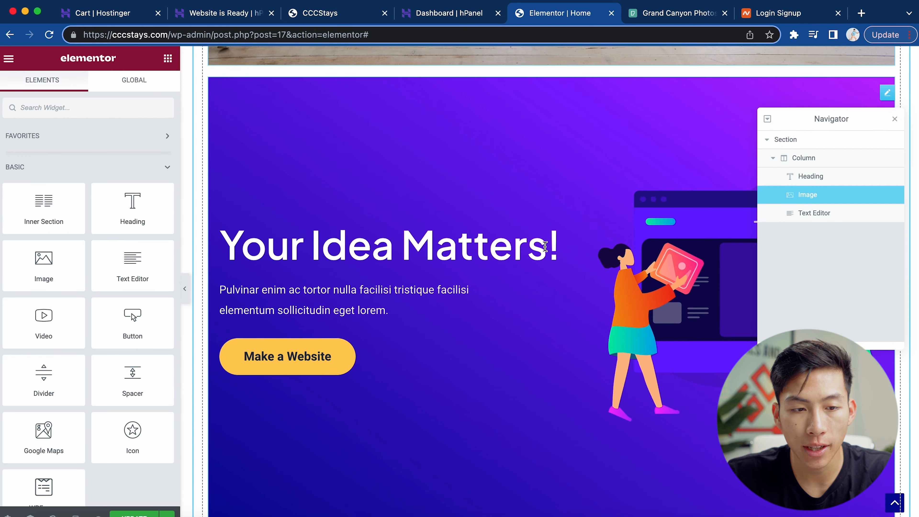
click(362, 299)
click(132, 311)
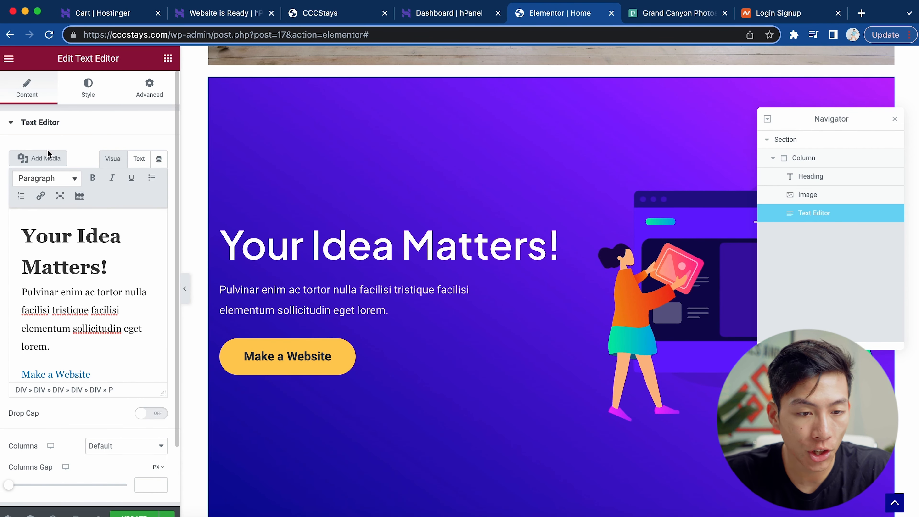
Open the Theme Builder and examine the site parts it offers, such as the header, footer and single page.
click(8, 58)
click(47, 125)
drag(434, 113, 301, 113)
click(313, 124)
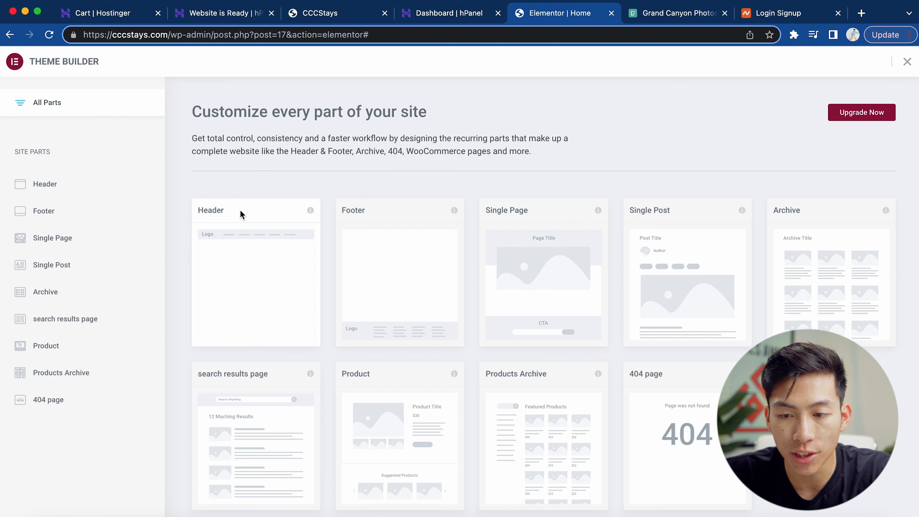